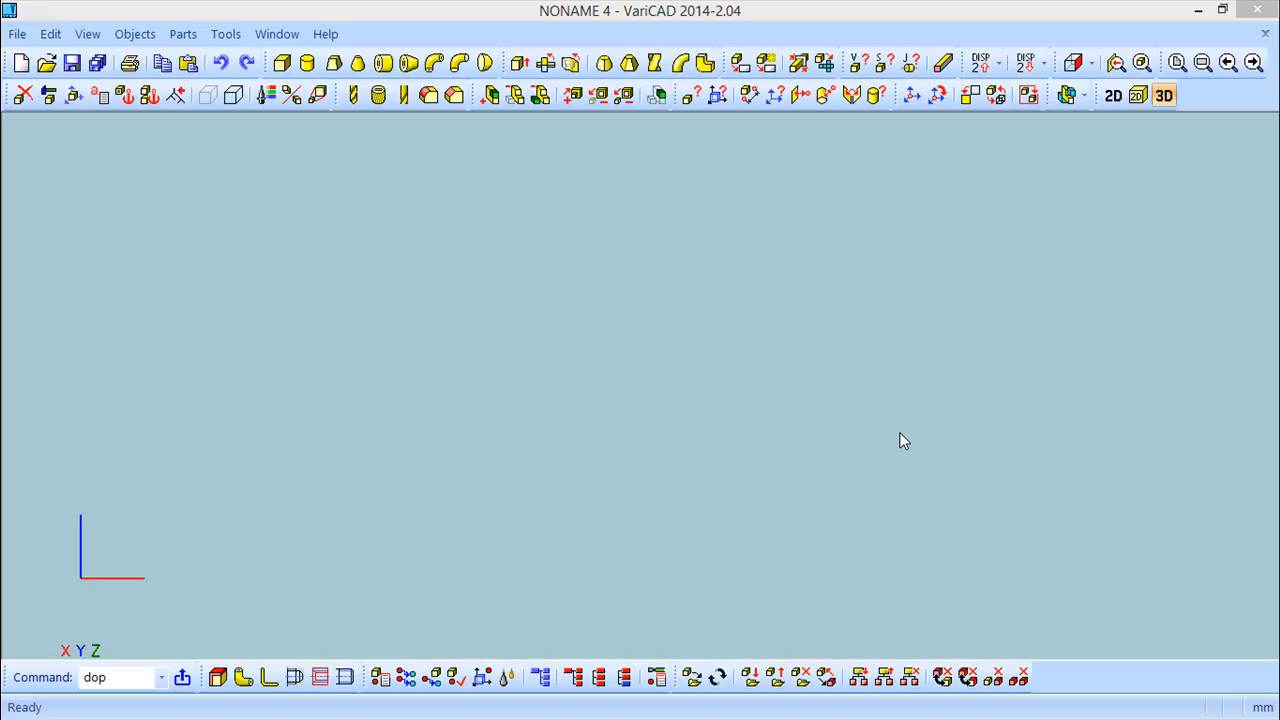
Create a teal-green box with height 100, width 50 and length 20 mm, inserted at its default location.
left_click(281, 63)
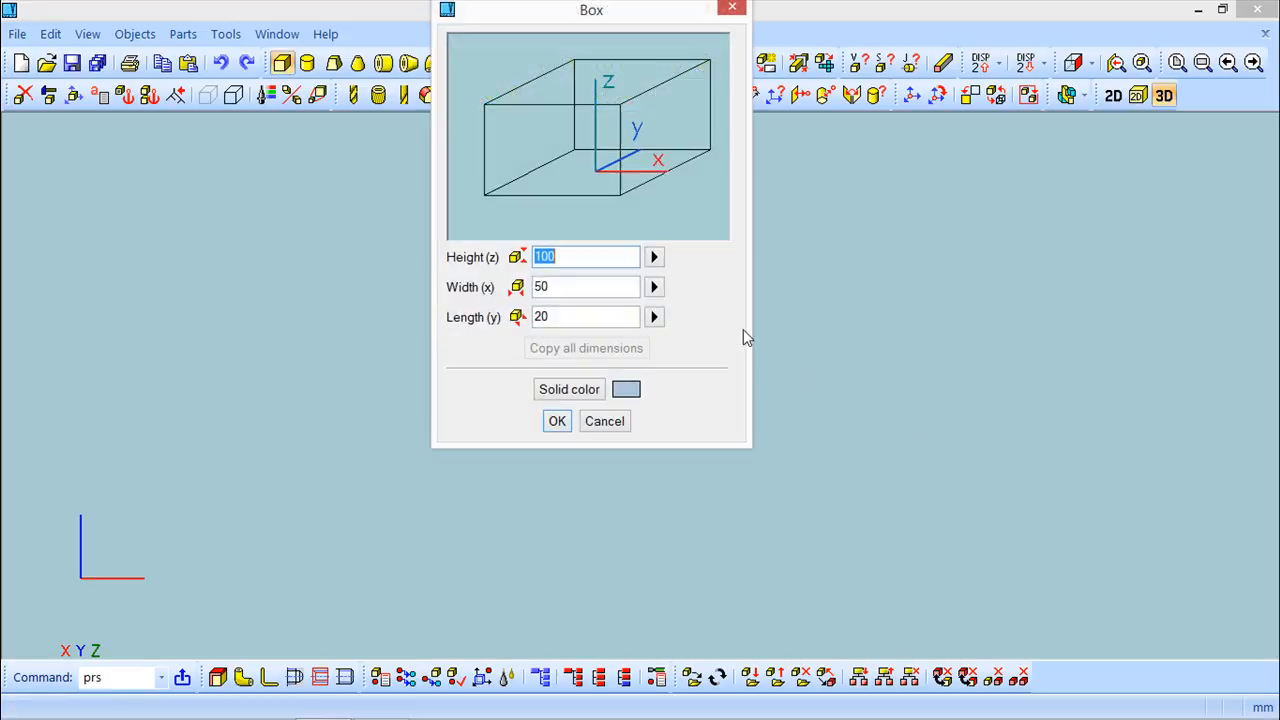
left_click(575, 389)
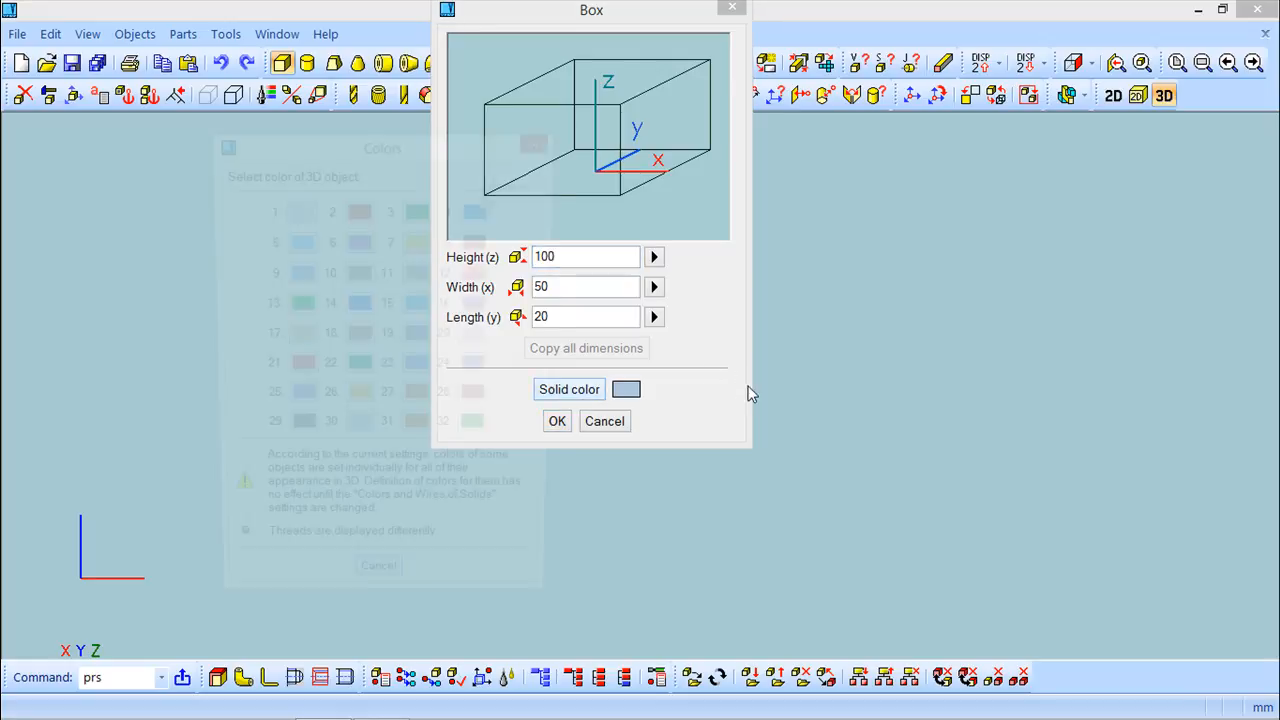
left_click(362, 369)
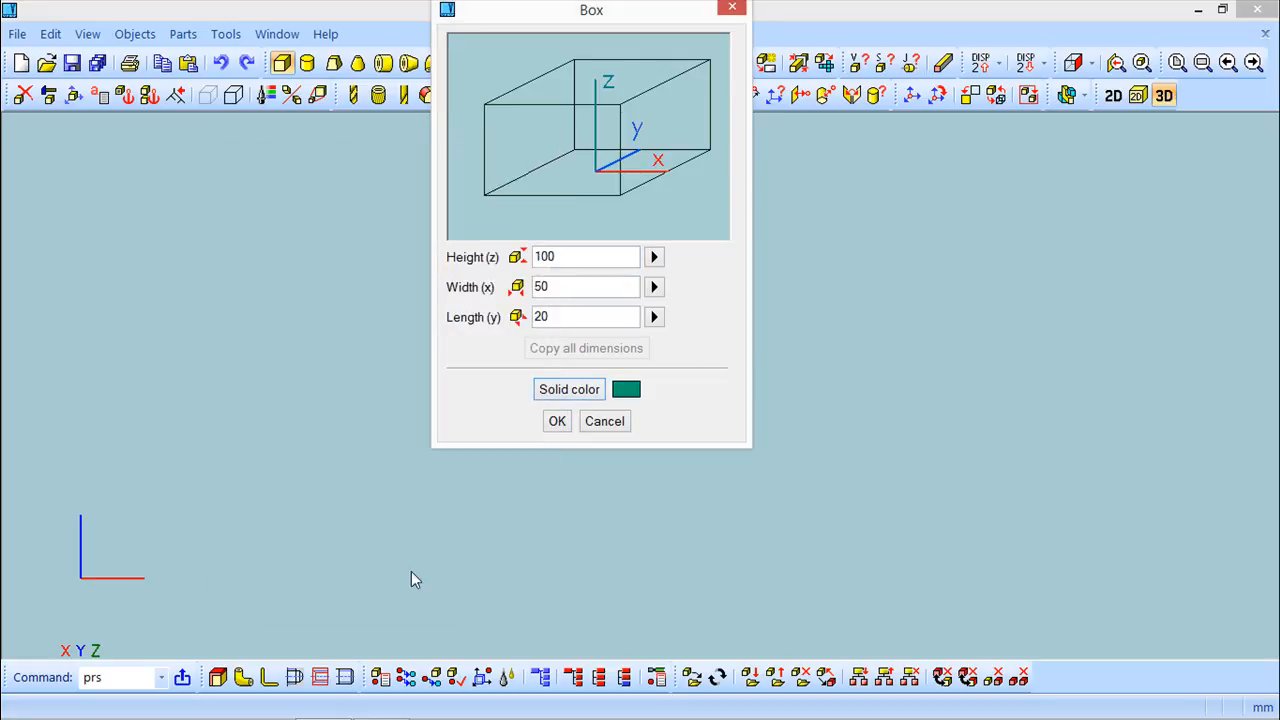
left_click(557, 421)
middle_click_drag(519, 385, 549, 394)
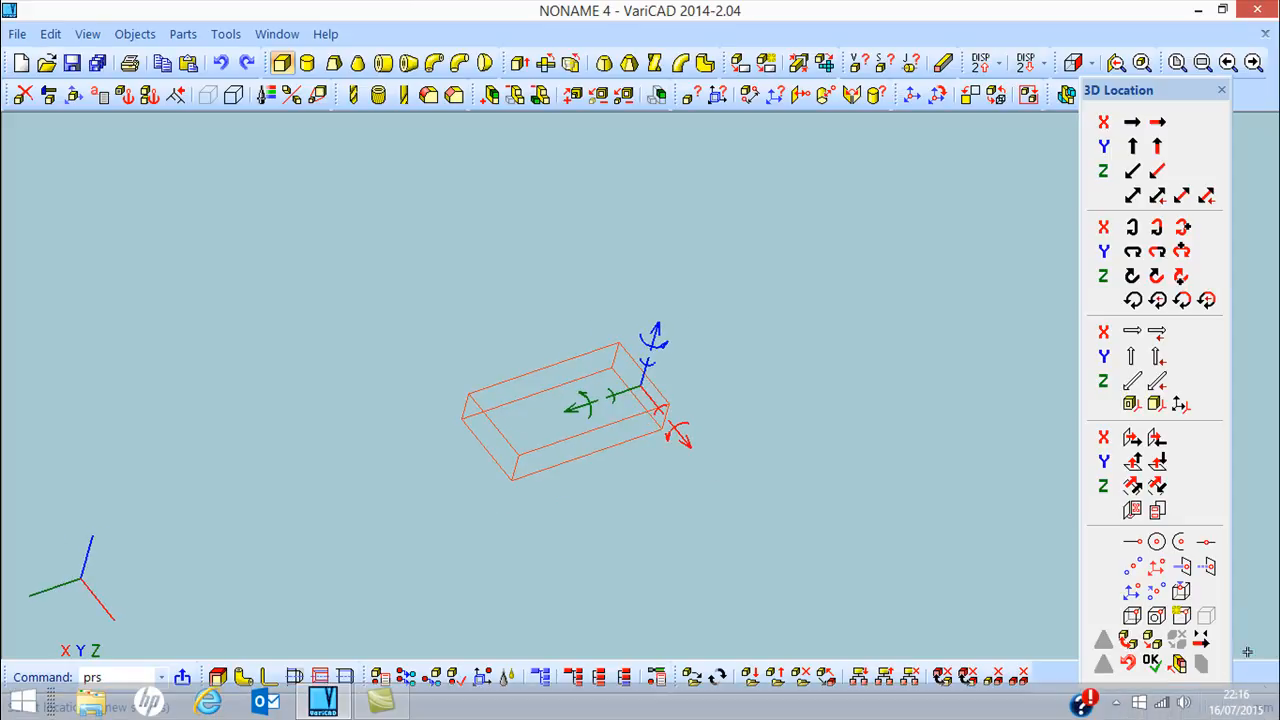
left_click(1151, 661)
middle_click_drag(686, 362, 730, 335)
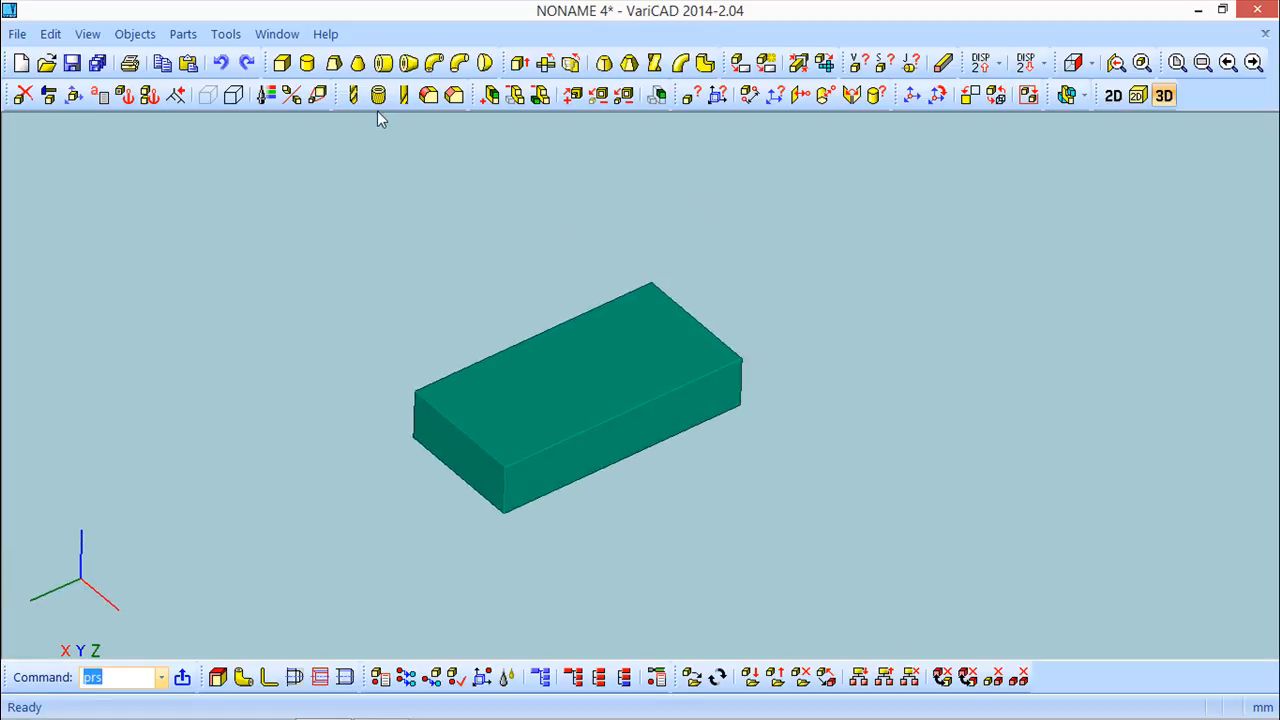
Shell the box, leaving the top face open, with 1 mm thickness, selected surfaces as the outer surface and the original part removed.
left_click(217, 677)
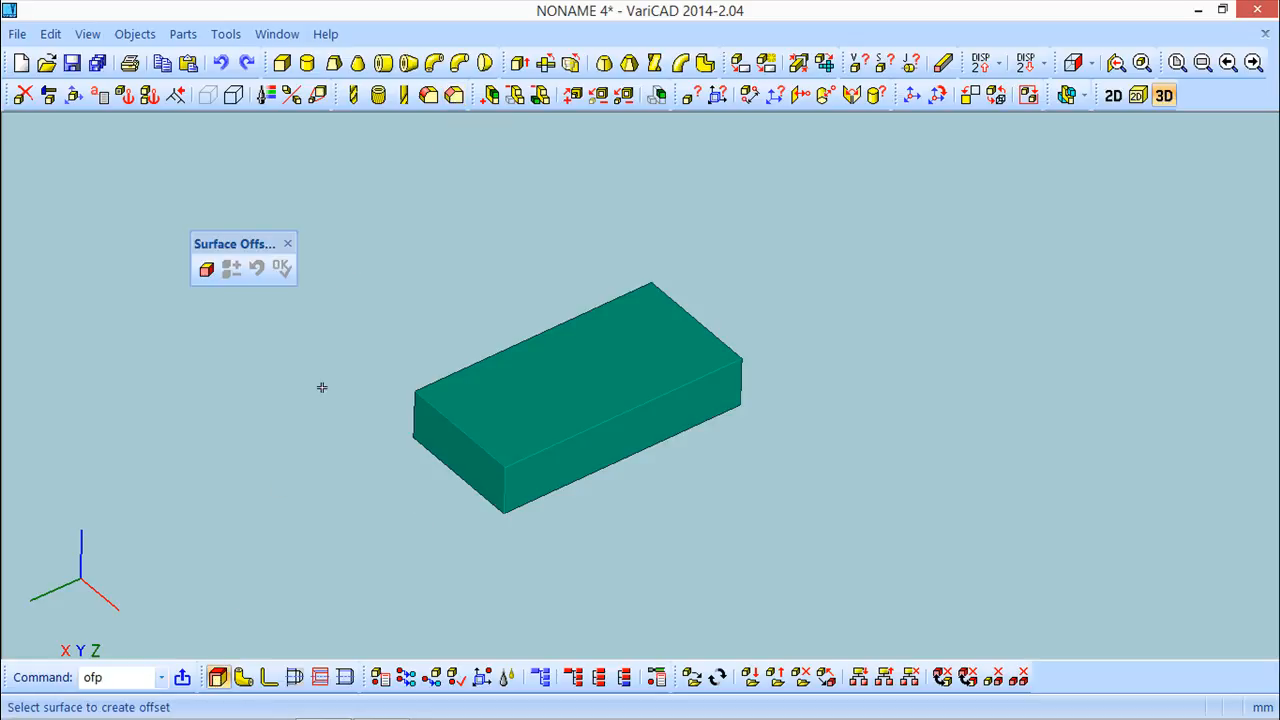
left_click(206, 270)
left_click(534, 404)
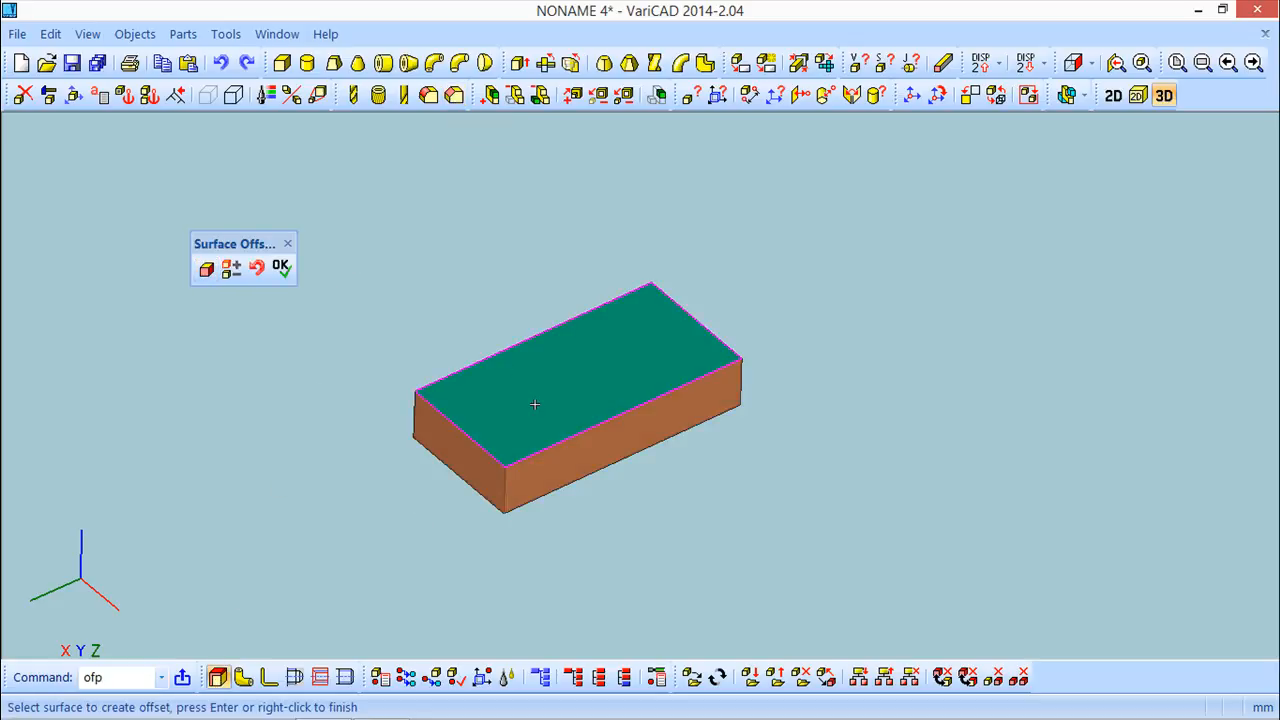
left_click(281, 267)
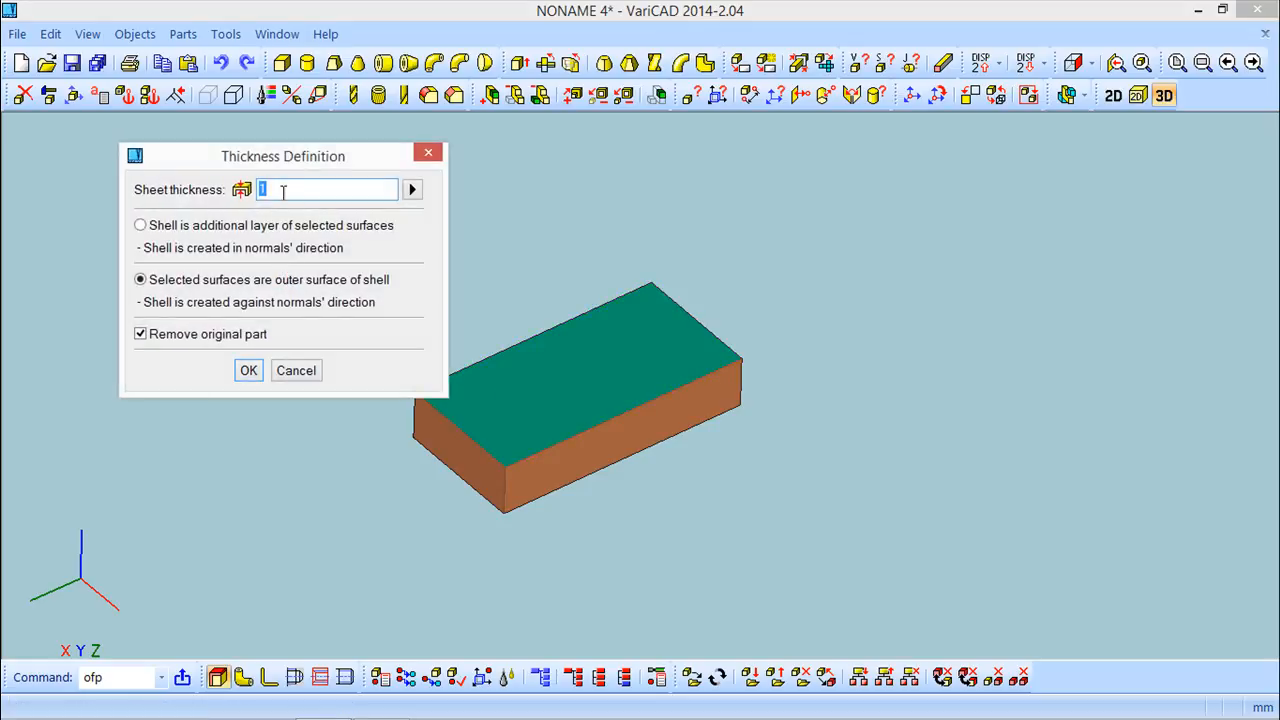
left_click(250, 372)
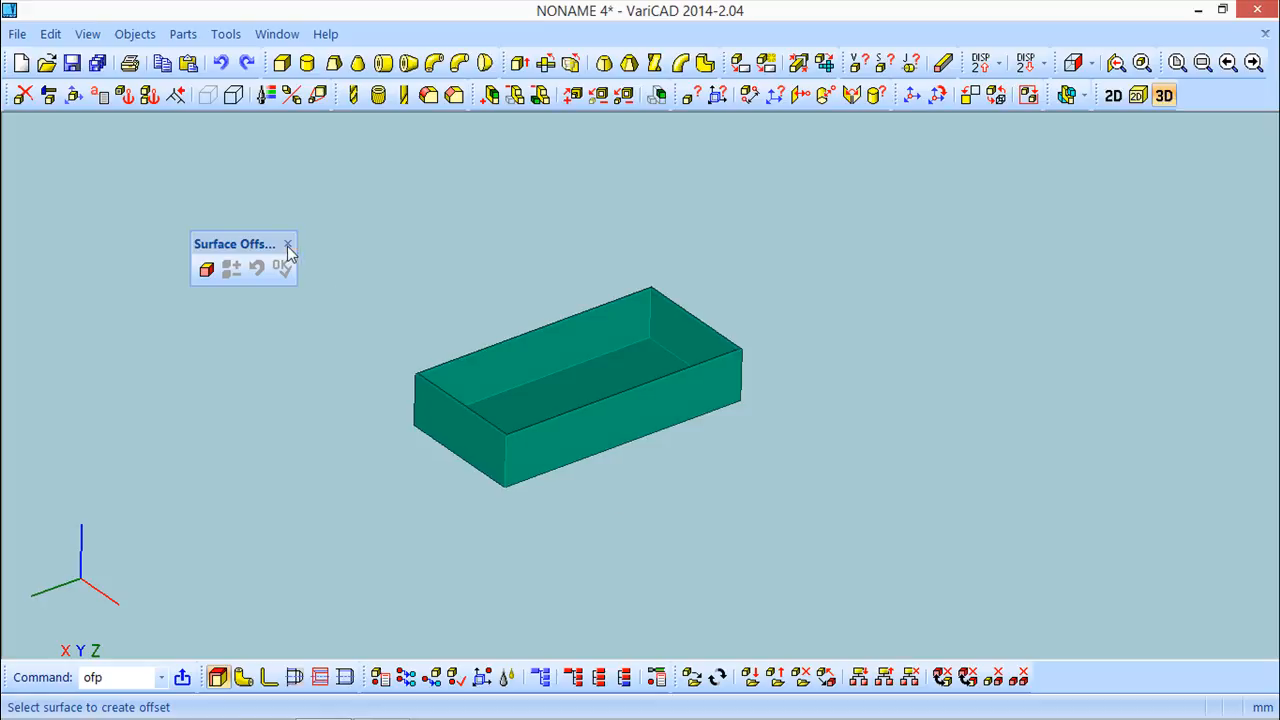
left_click(287, 244)
Start Surface Development for the tray, keep the leader style for unbent points and enable axes at the center of their coordinates.
left_click_drag(809, 472, 689, 457)
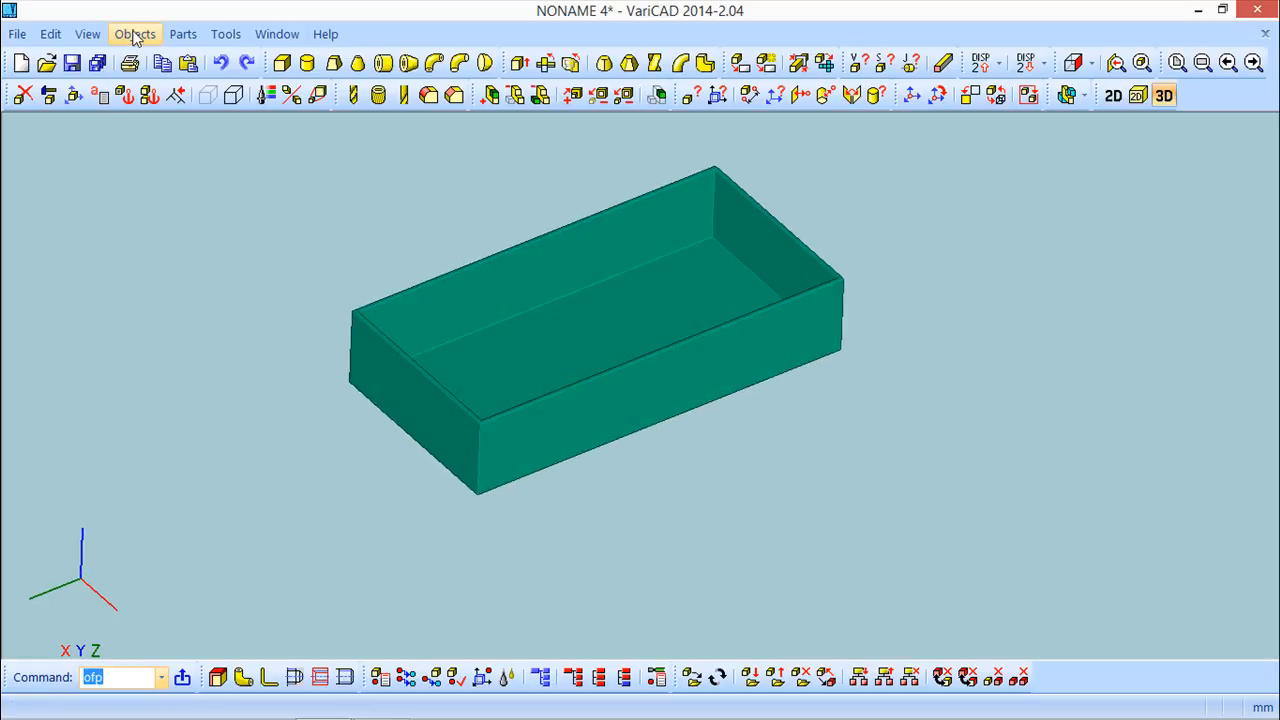
left_click(135, 33)
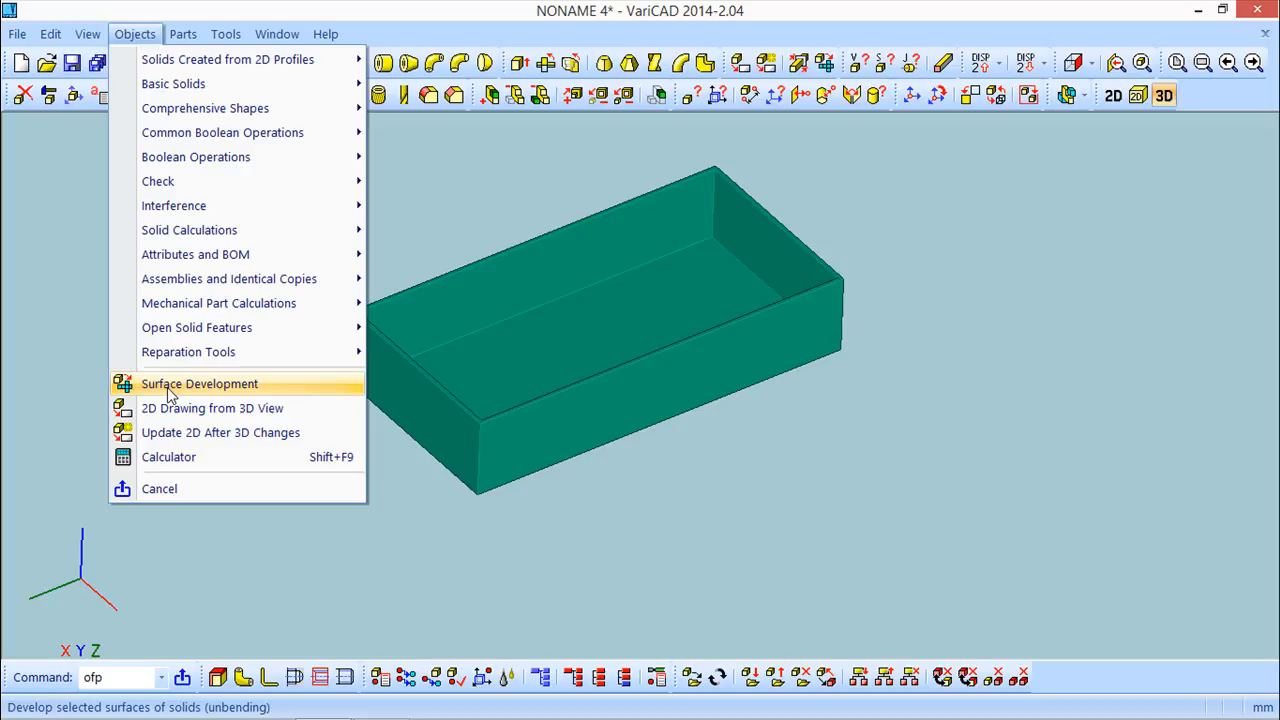
mouse_move(131, 358)
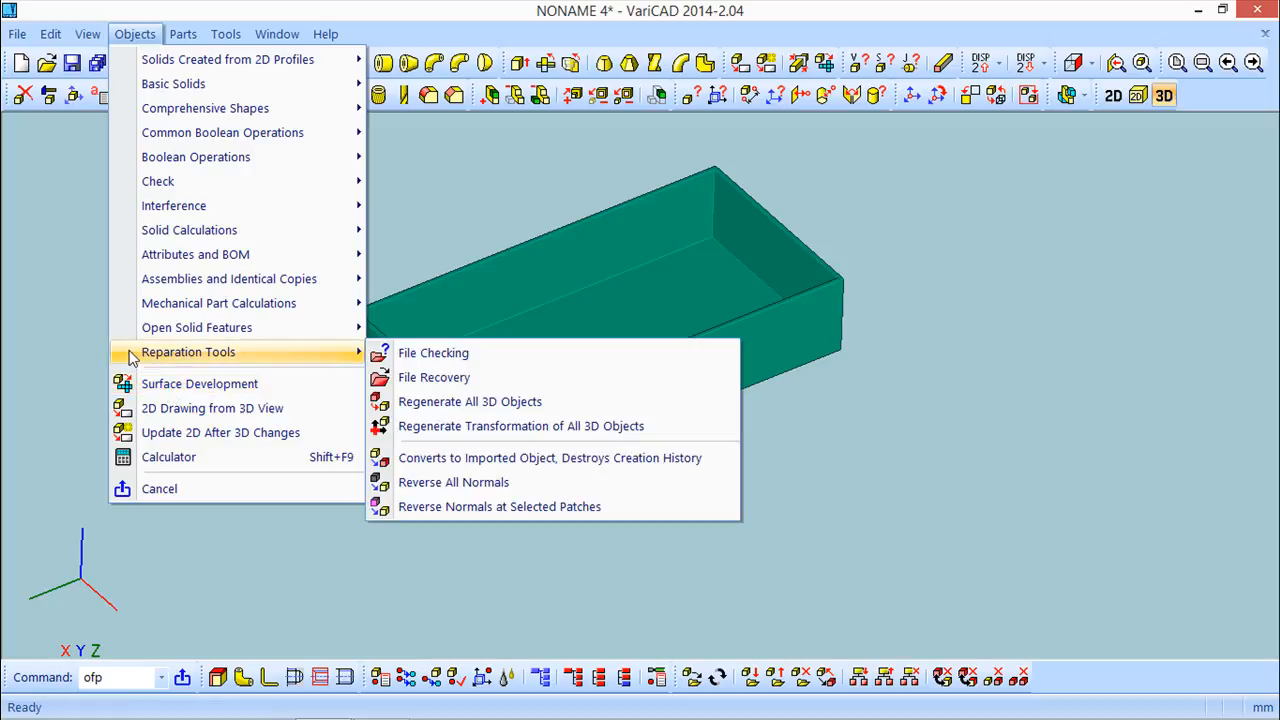
left_click(192, 390)
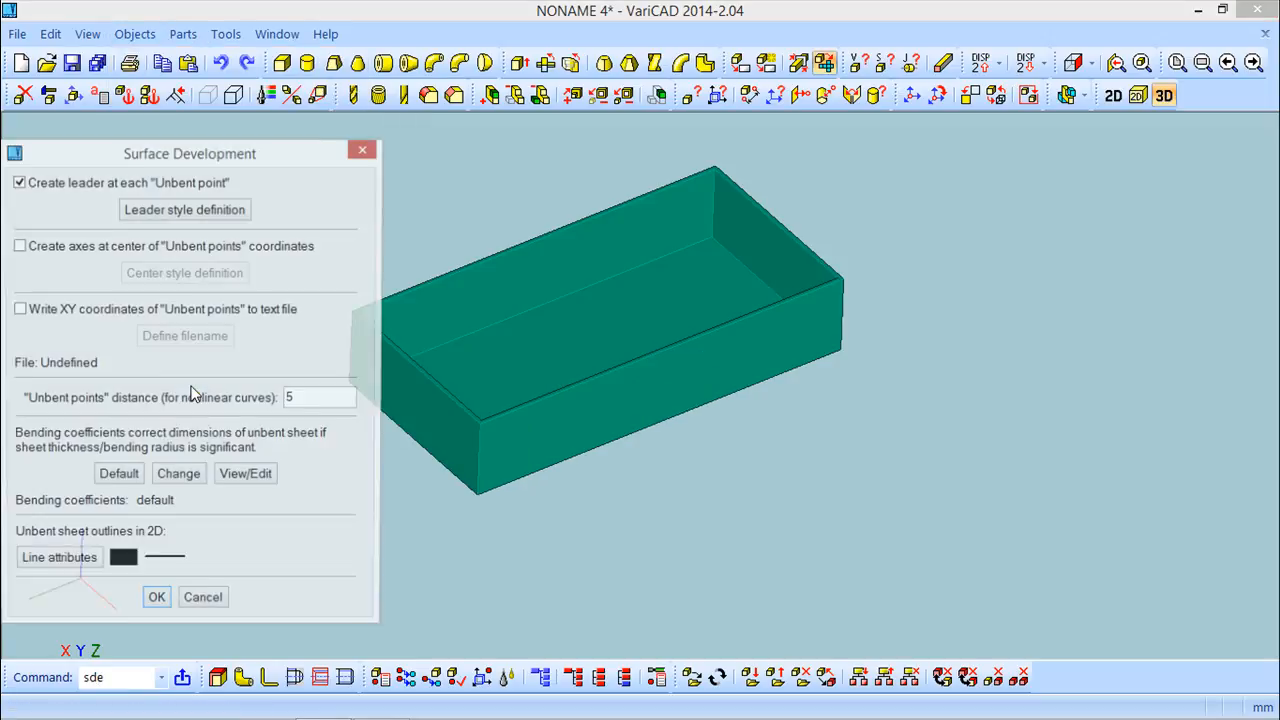
left_click_drag(220, 159, 302, 137)
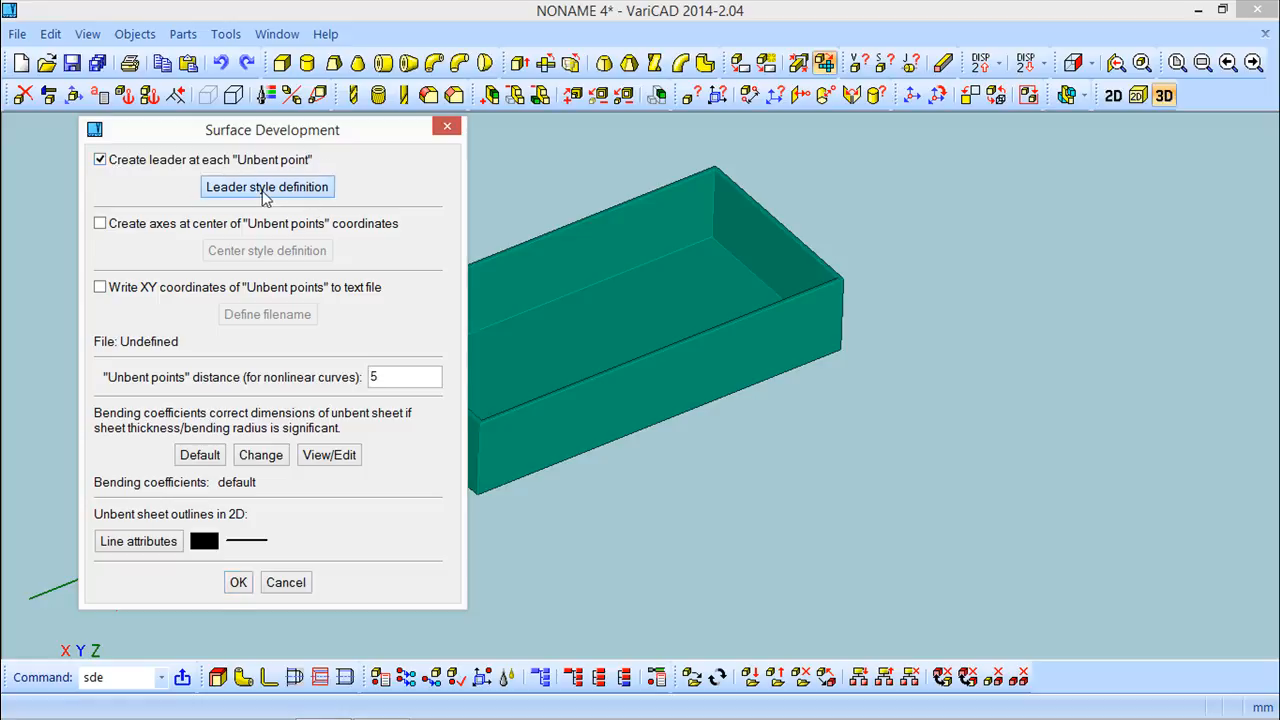
left_click(264, 195)
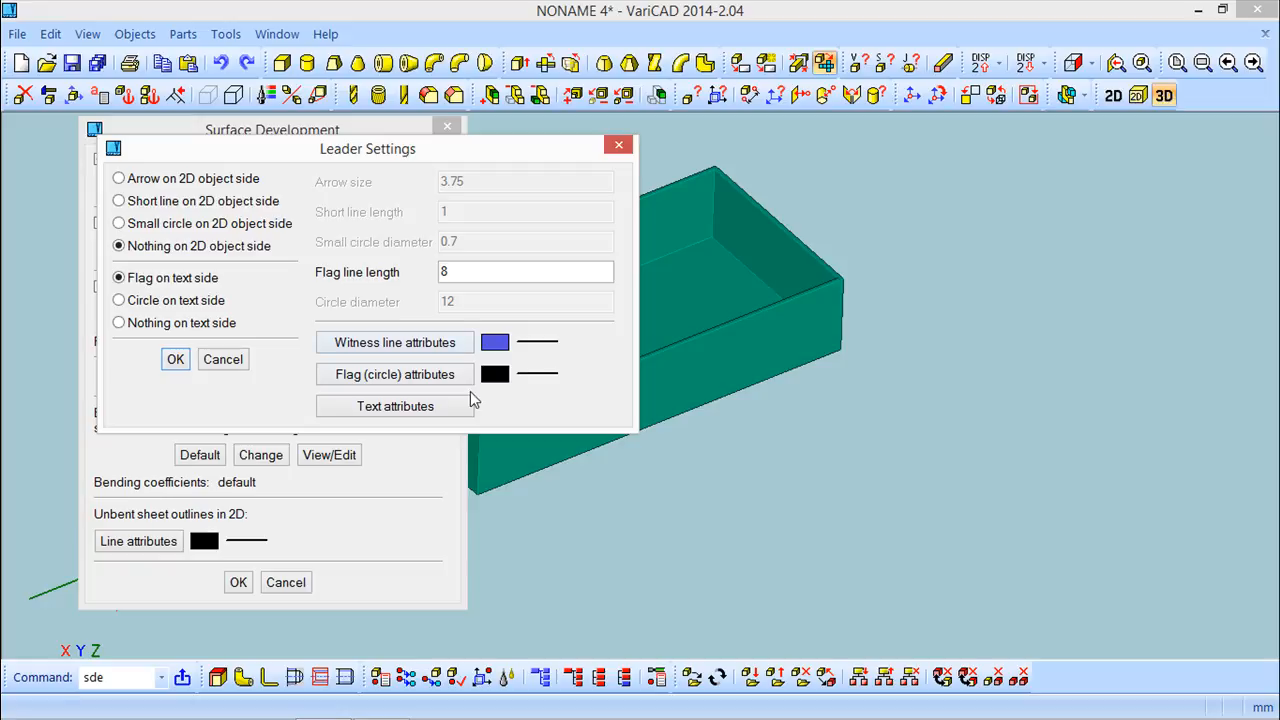
left_click(175, 362)
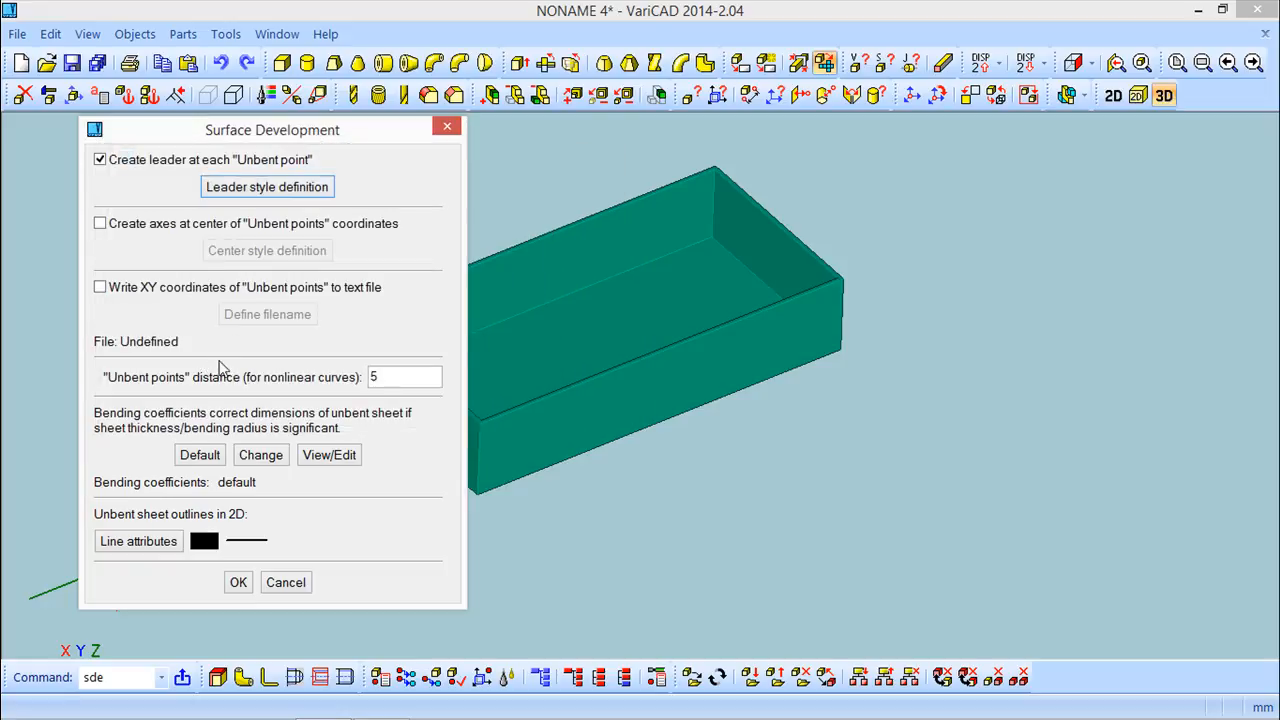
left_click(101, 225)
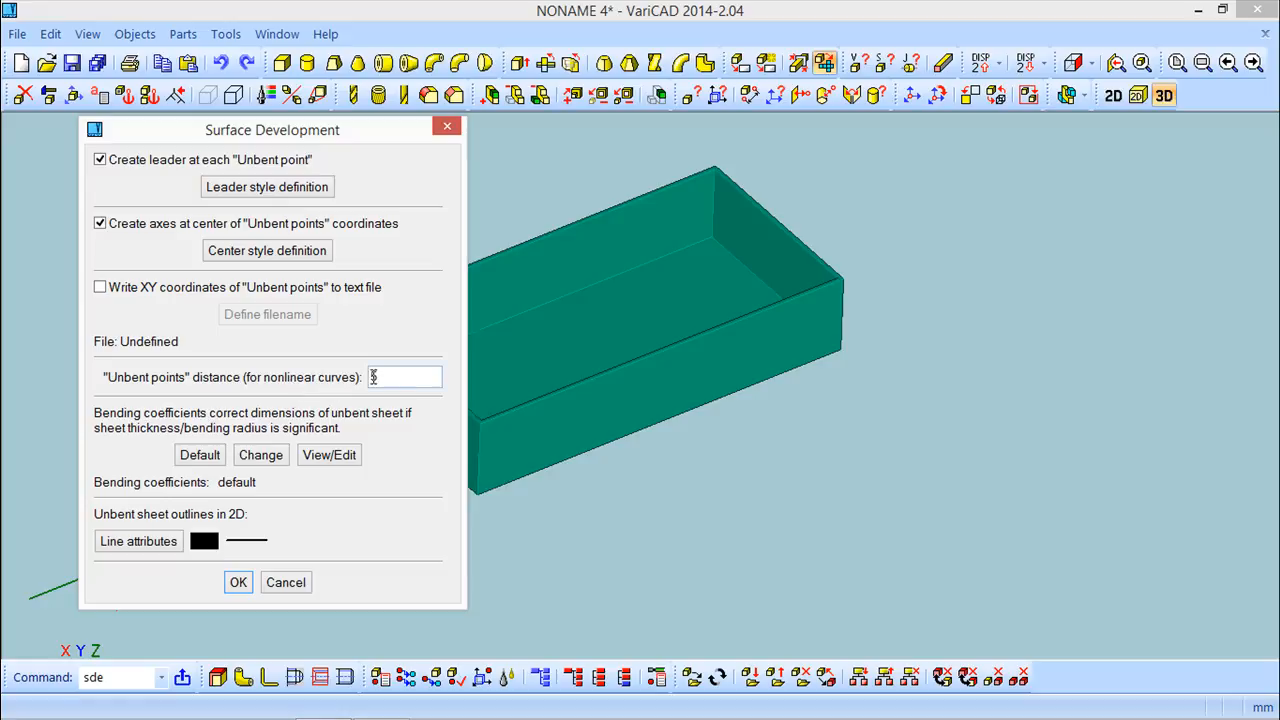
Review the bending coefficients table for the surface development without changing it.
middle_click_drag(675, 322, 821, 367)
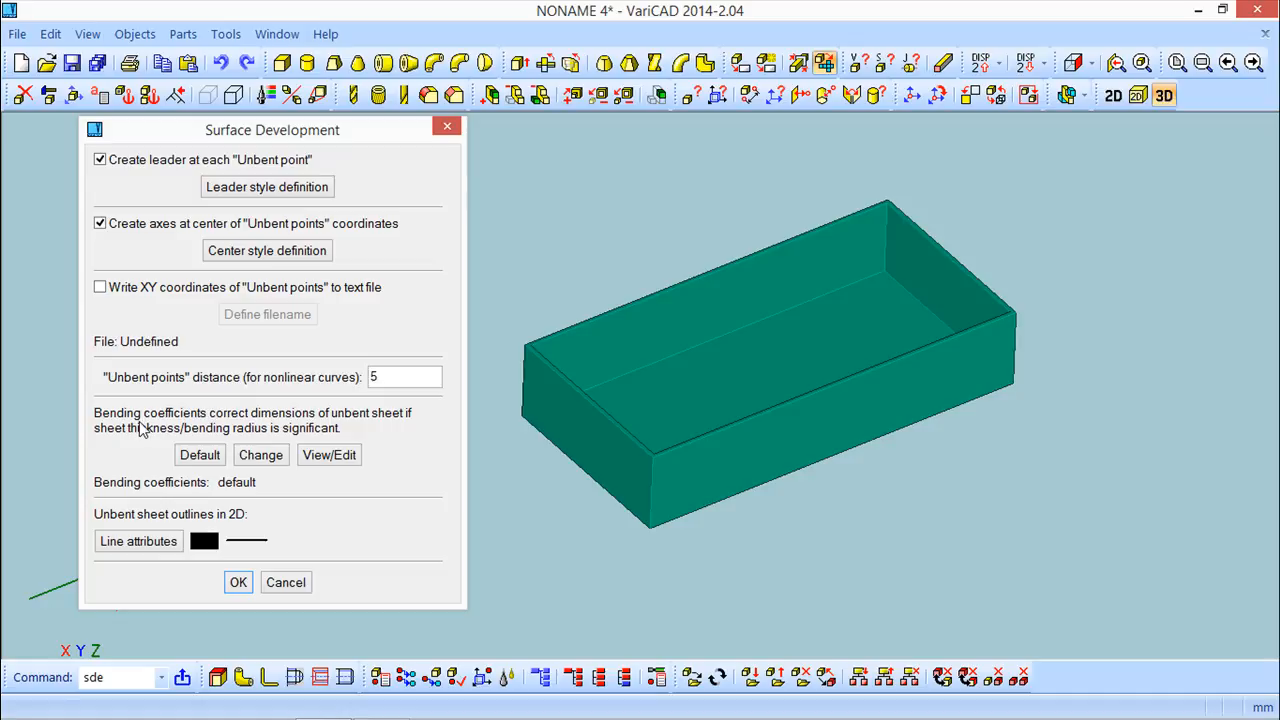
left_click(330, 455)
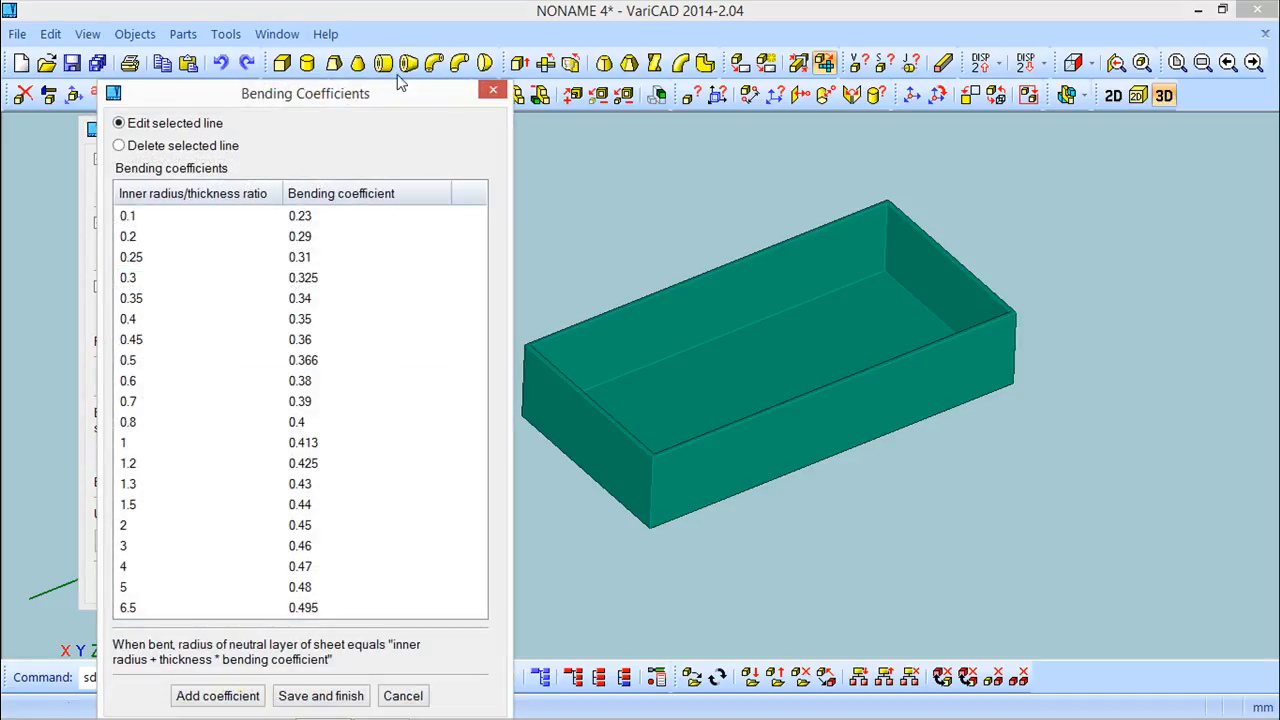
left_click_drag(384, 88, 468, 53)
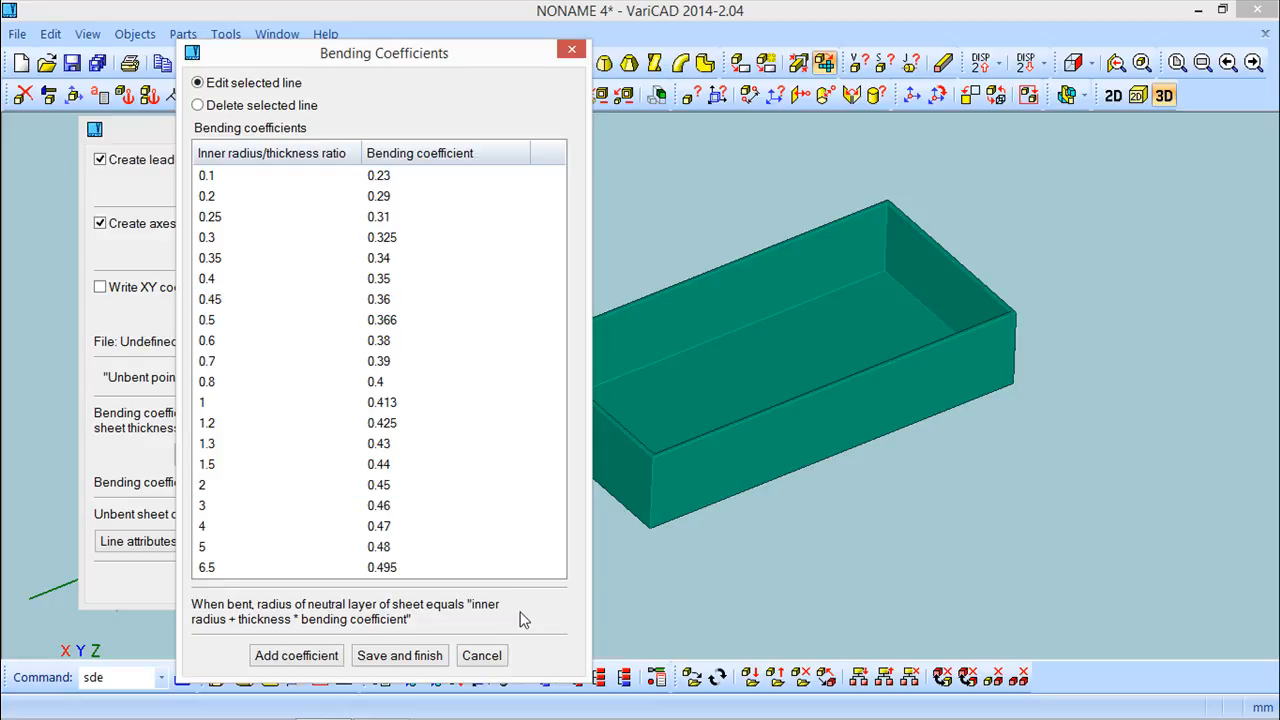
left_click(481, 655)
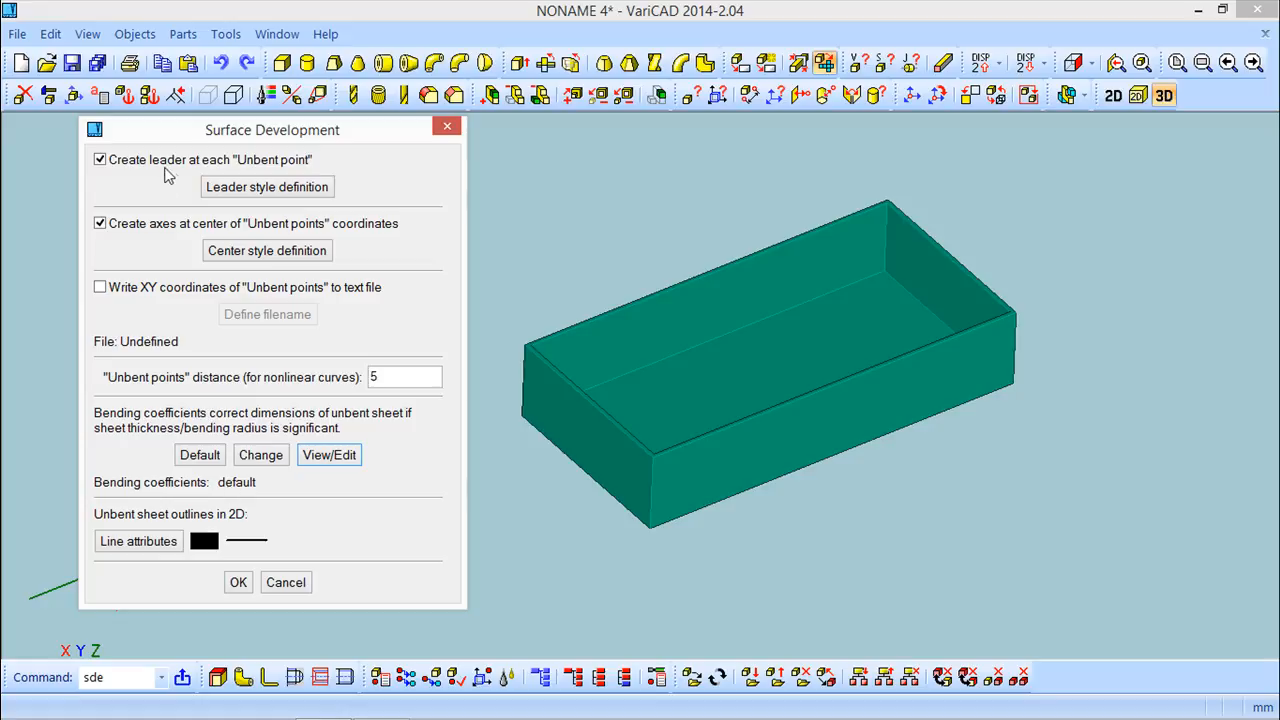
Accept the development settings and select the tray's outer sheet-metal surface as the surface to unbend.
left_click(238, 583)
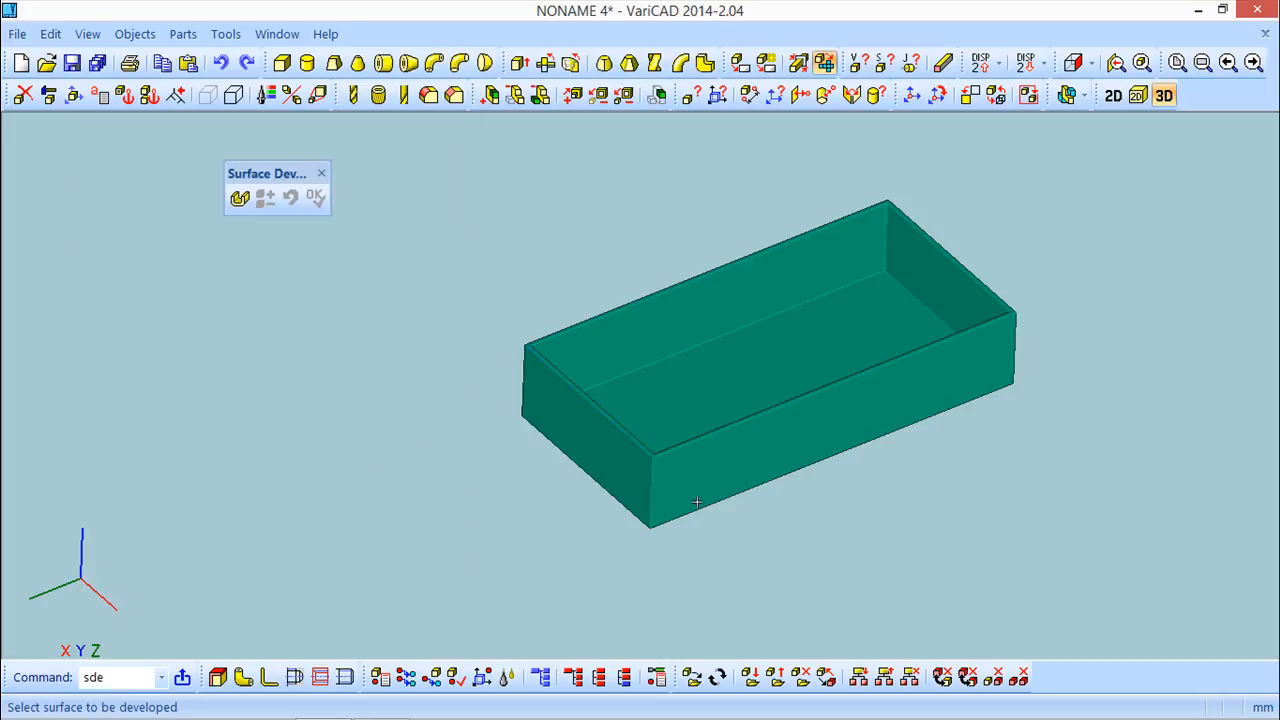
mouse_move(840, 491)
middle_mouse_down()
mouse_move(774, 457)
mouse_move(838, 479)
middle_mouse_up()
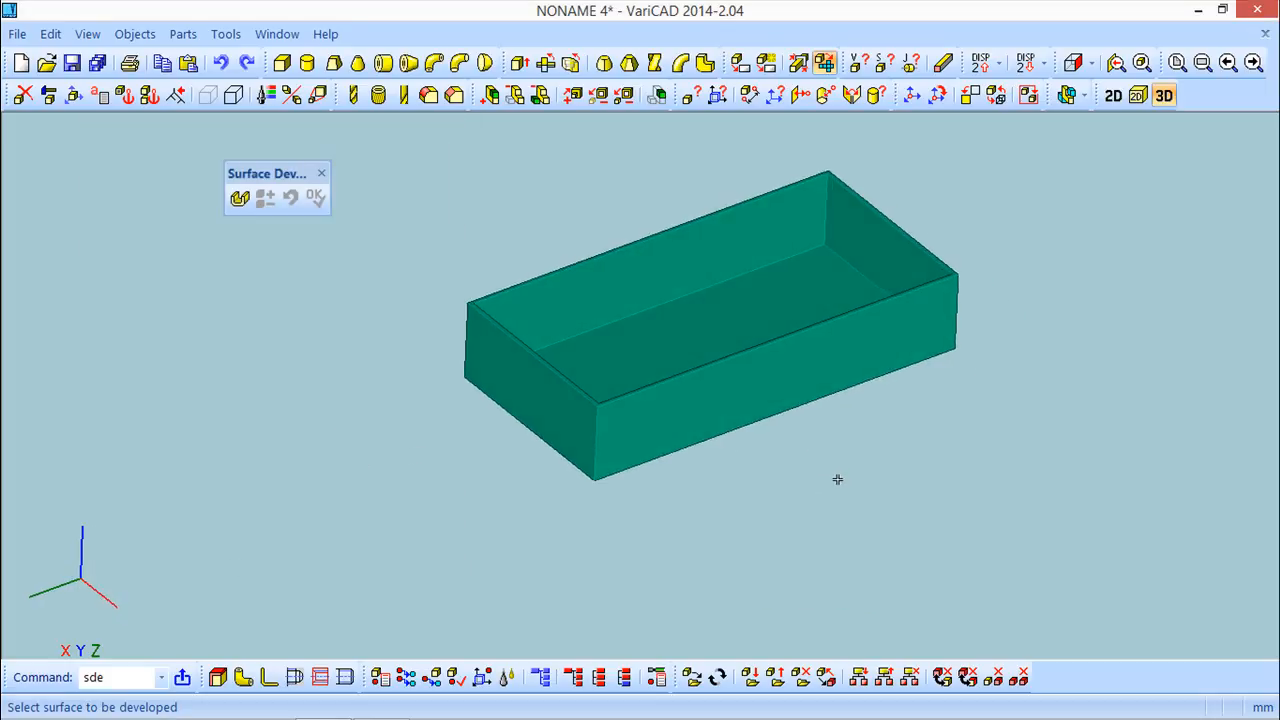
left_click(240, 200)
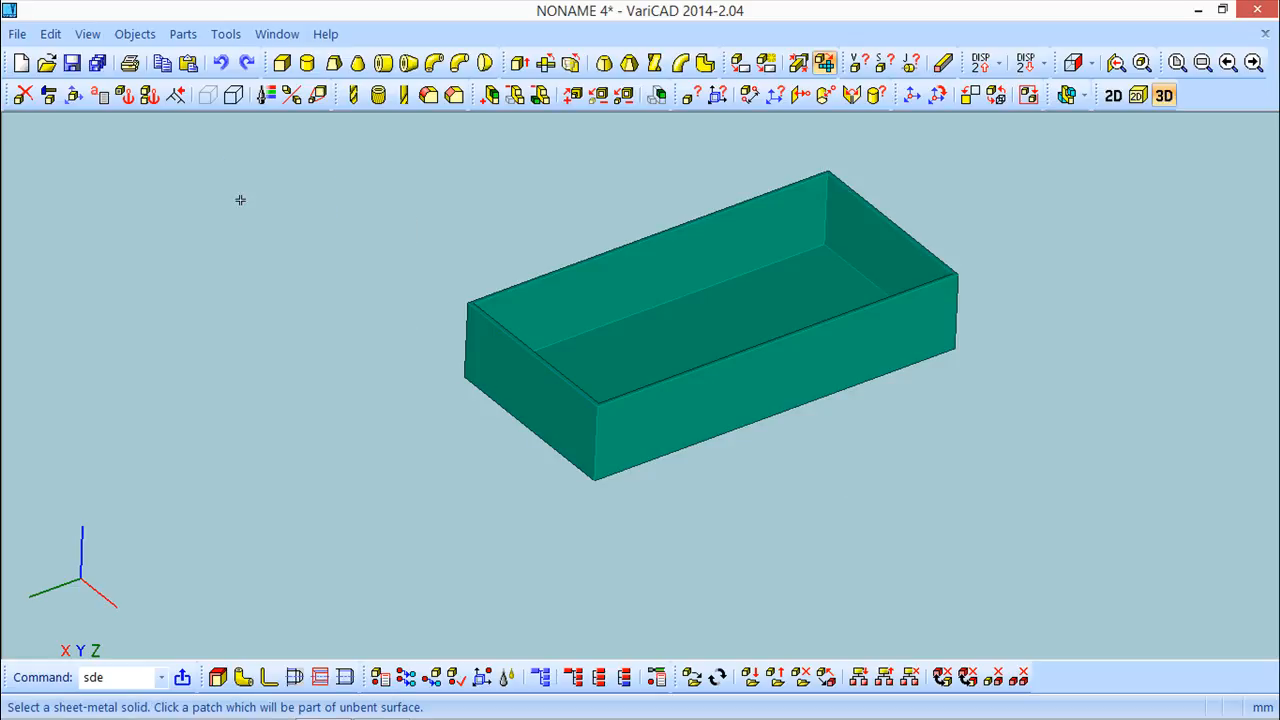
left_click(697, 412)
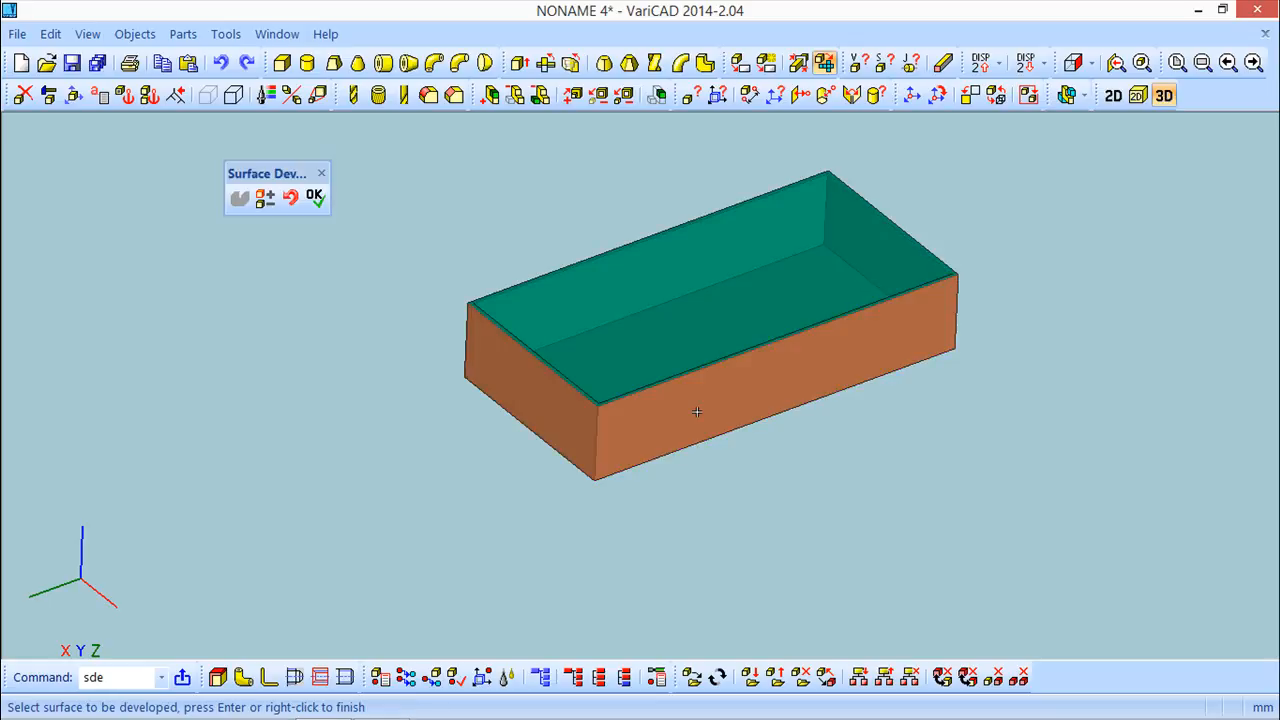
middle_click_drag(890, 516, 926, 469)
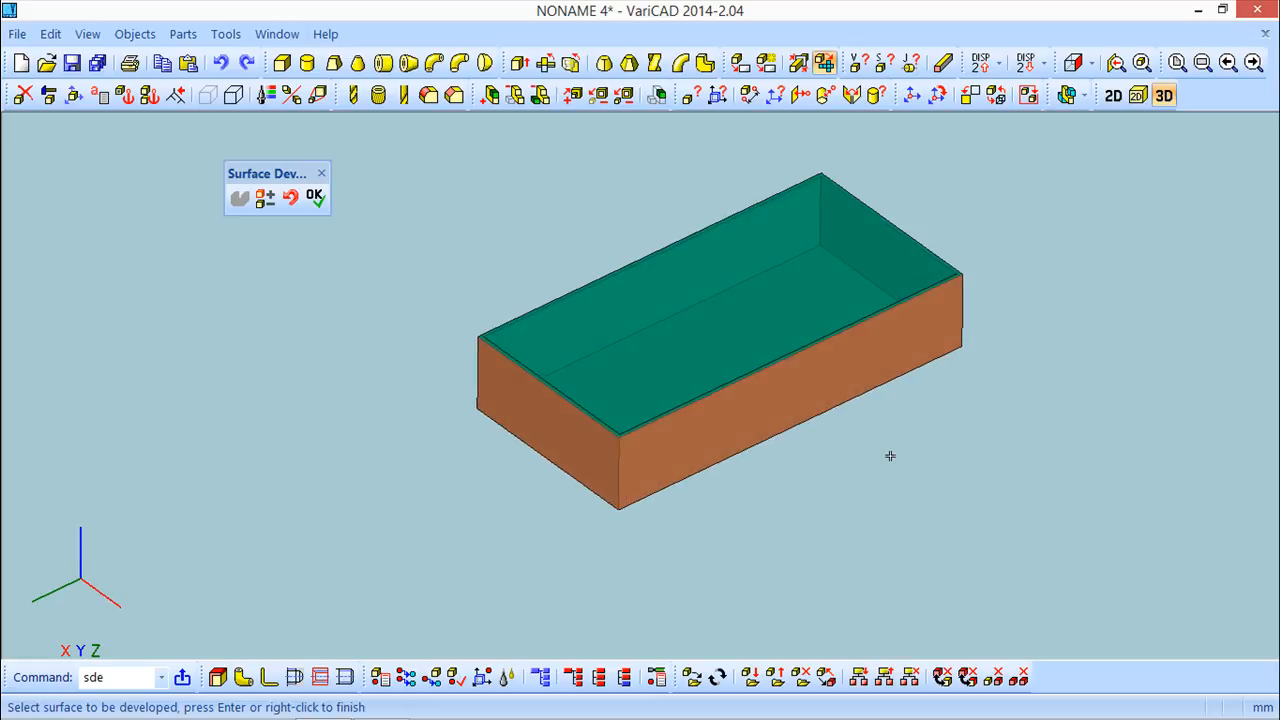
Confirm the selected surfaces and generate the development with sheet thickness set as not significant.
left_click(315, 198)
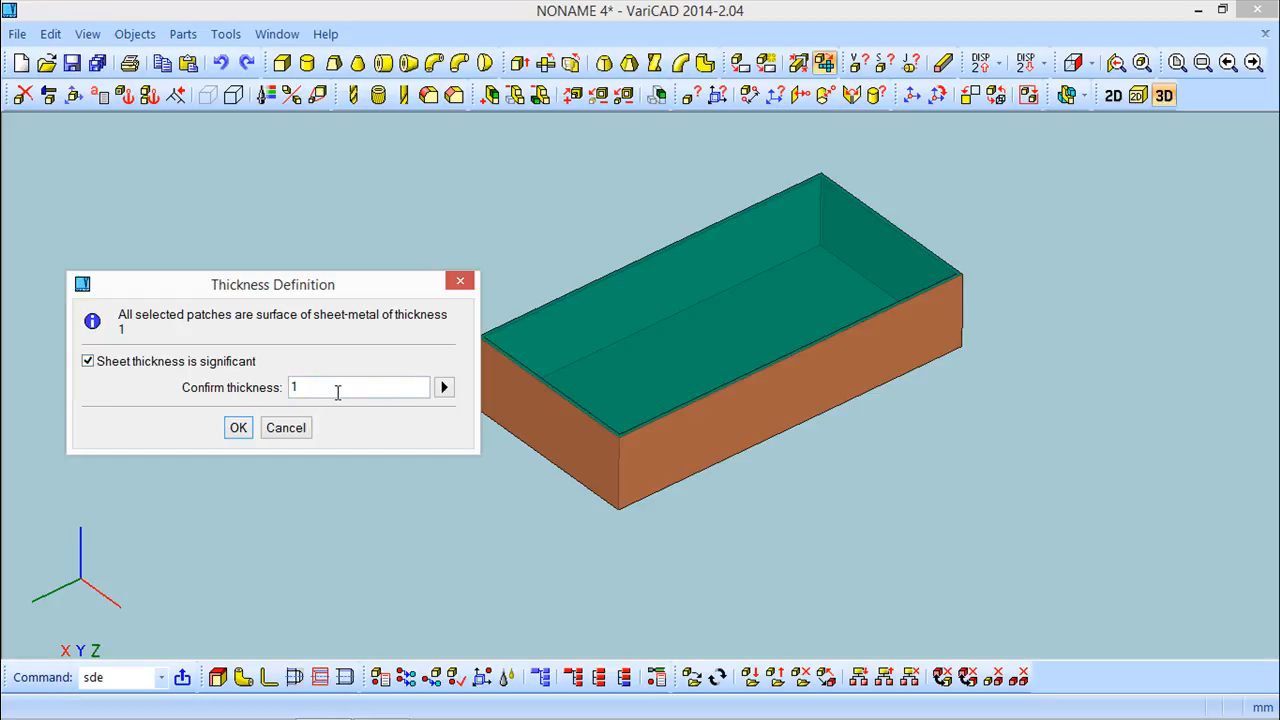
left_click(88, 363)
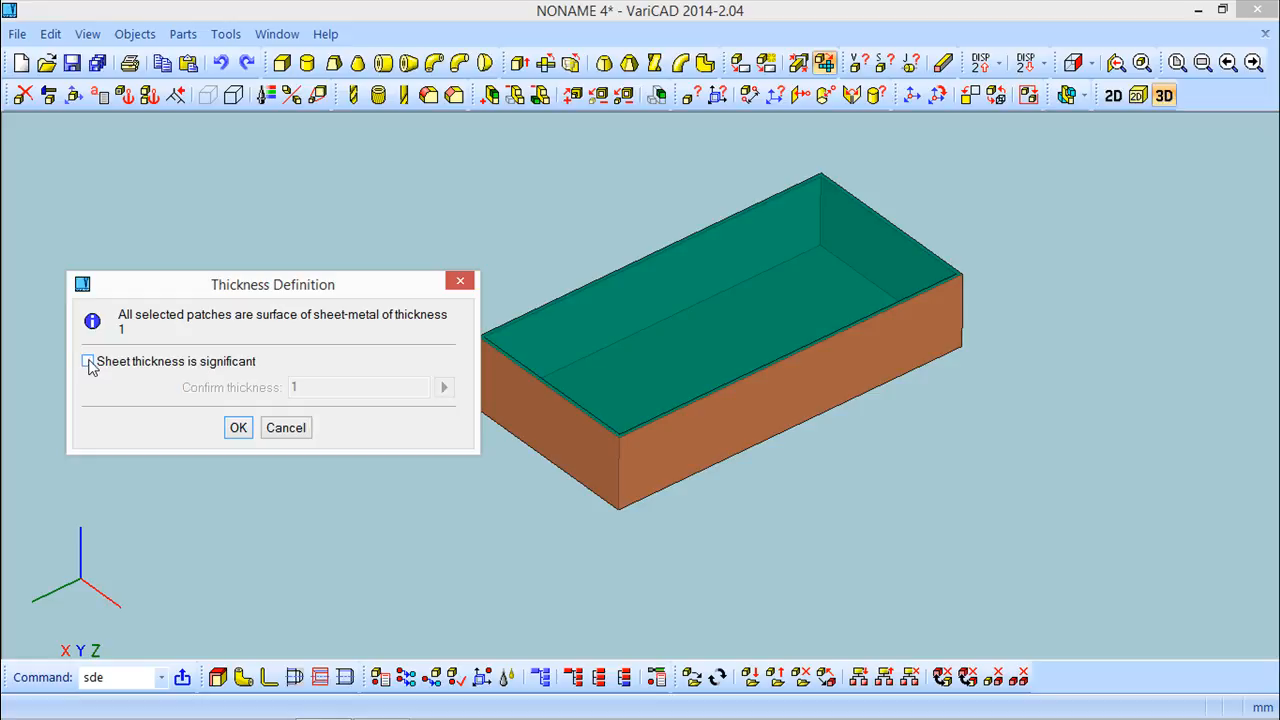
left_click(248, 430)
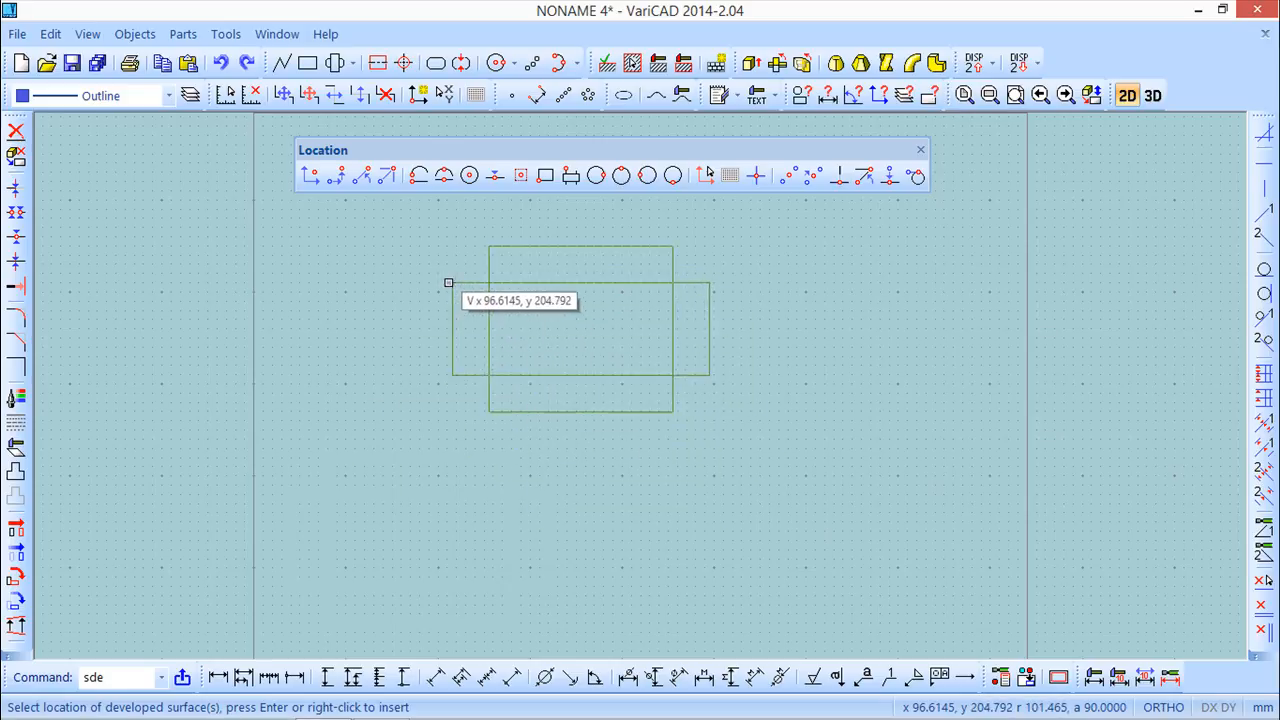
Place the flat pattern in the upper part of the 2D sheet and set its coordinate origin at the left flap's lower-left corner.
left_click(369, 283)
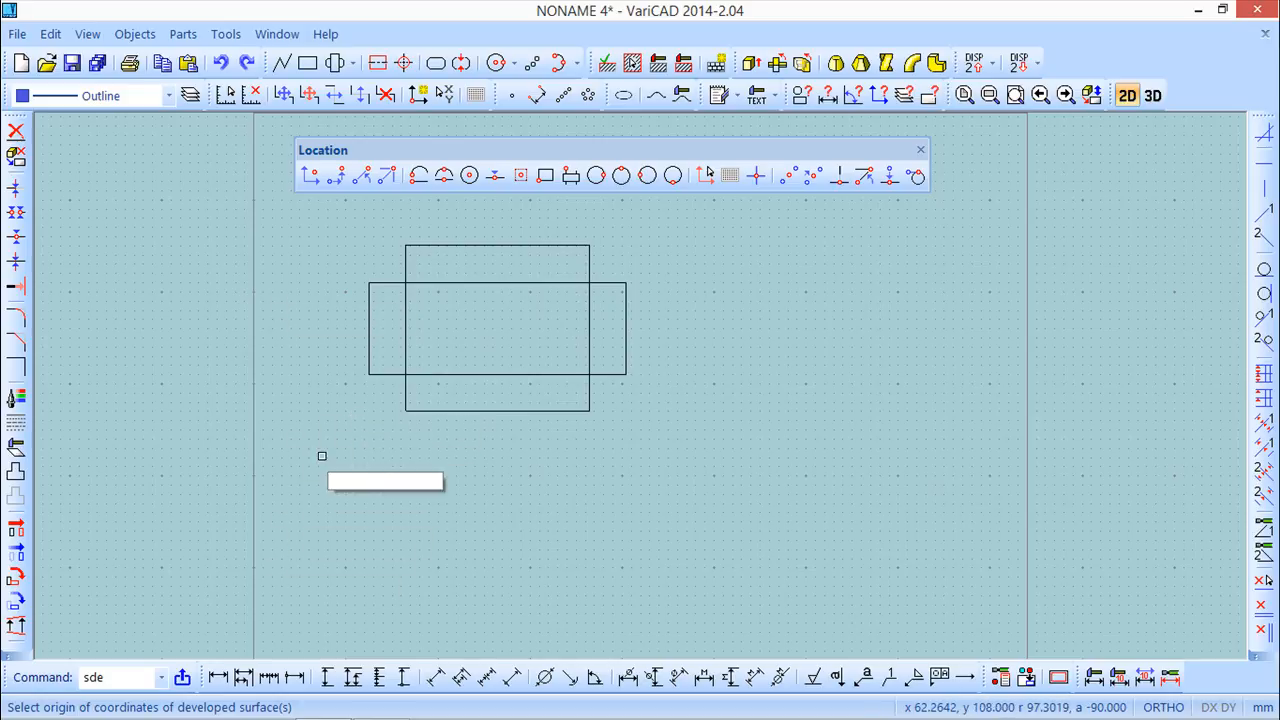
scroll(385, 430, "up", 2)
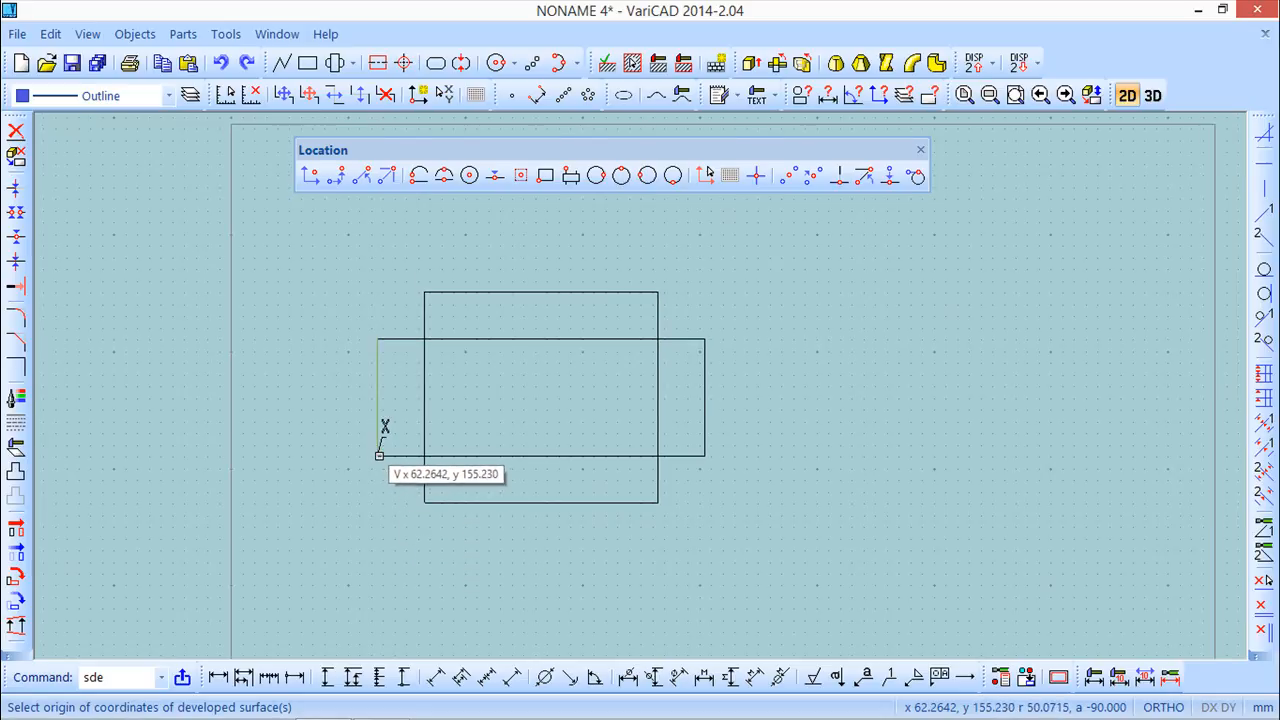
left_click(379, 455)
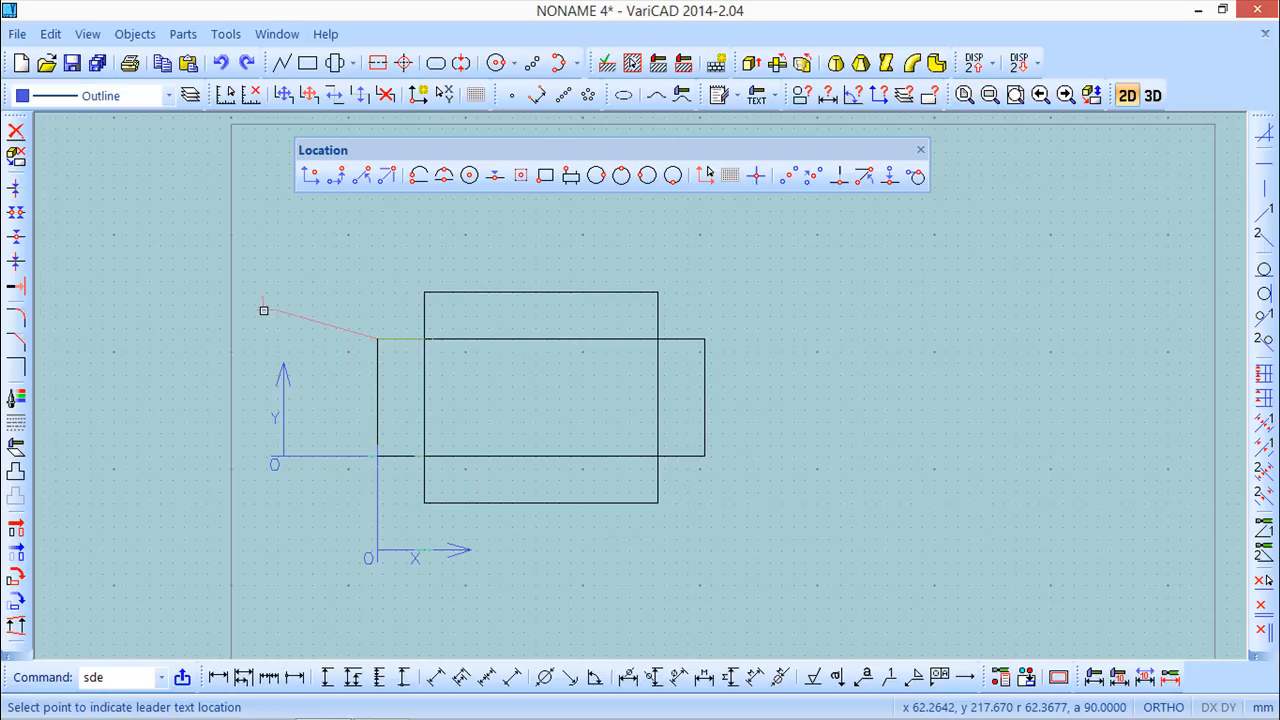
Place the leader numbers 1 to 12 around the flat pattern, one for each unbent point.
left_click(286, 289)
left_click(299, 241)
left_click(340, 215)
left_click(733, 224)
left_click(770, 265)
left_click(800, 288)
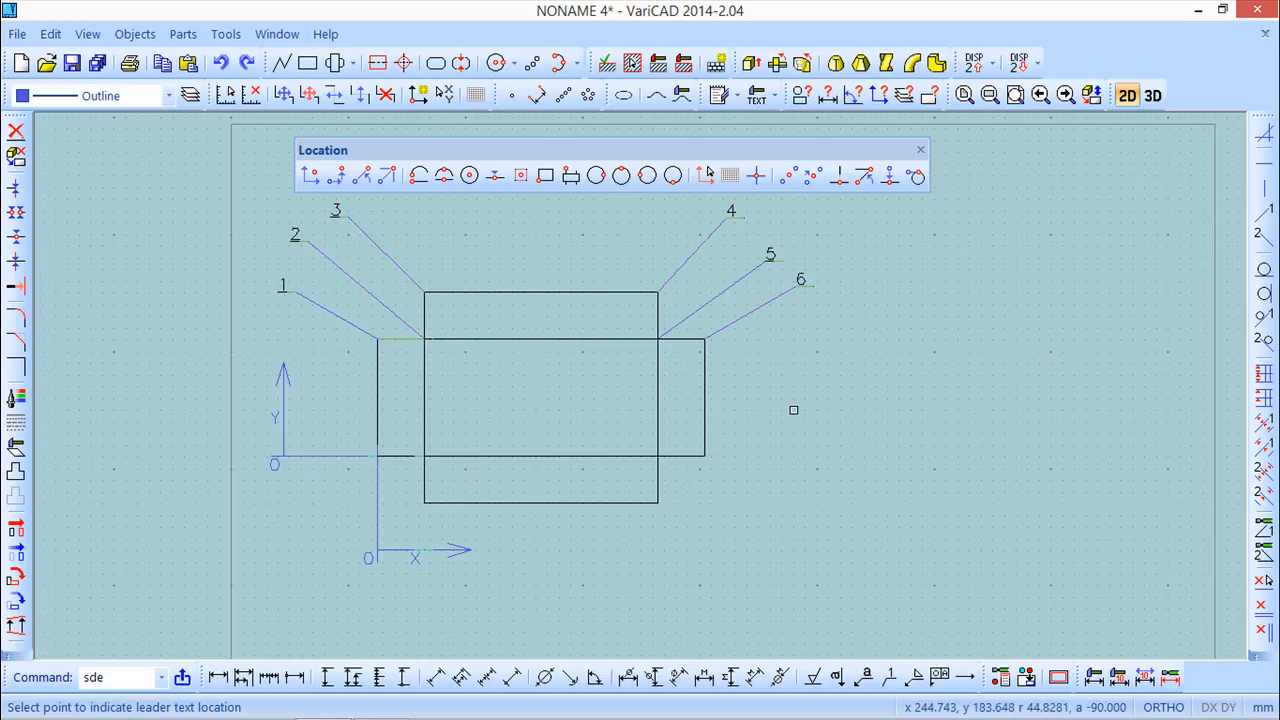
left_click(822, 497)
left_click(757, 500)
left_click(727, 584)
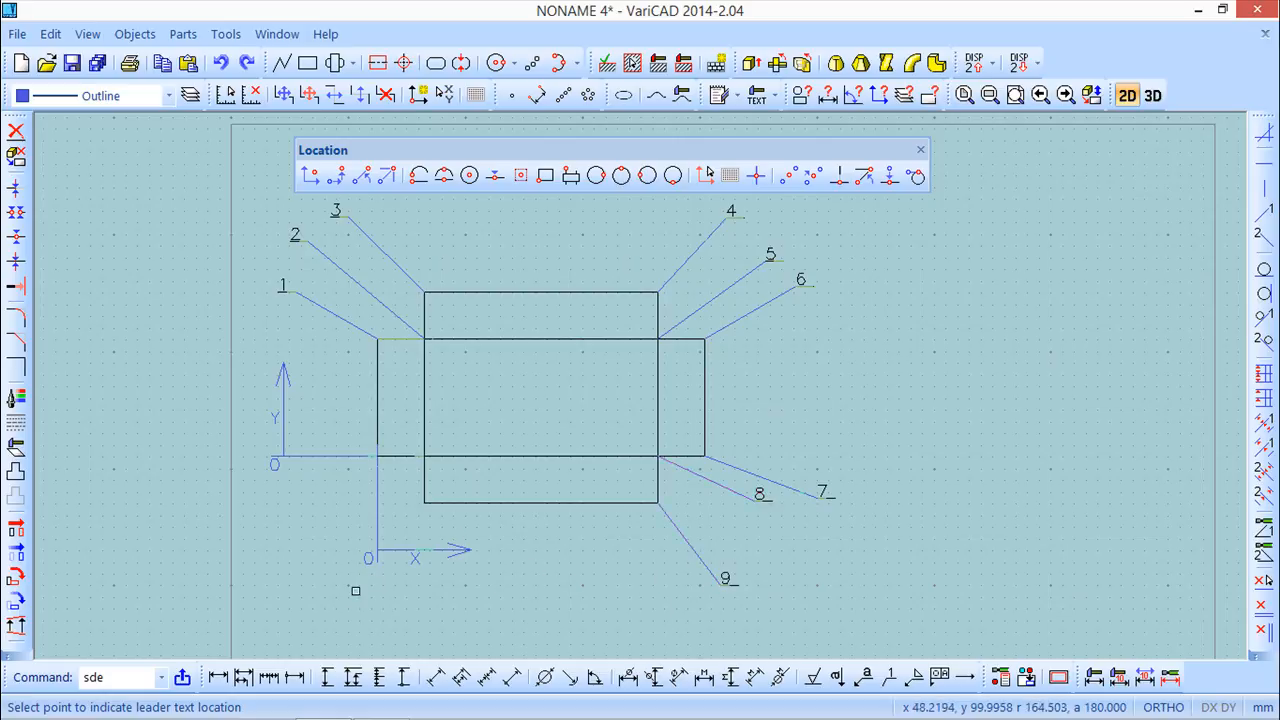
left_click(335, 604)
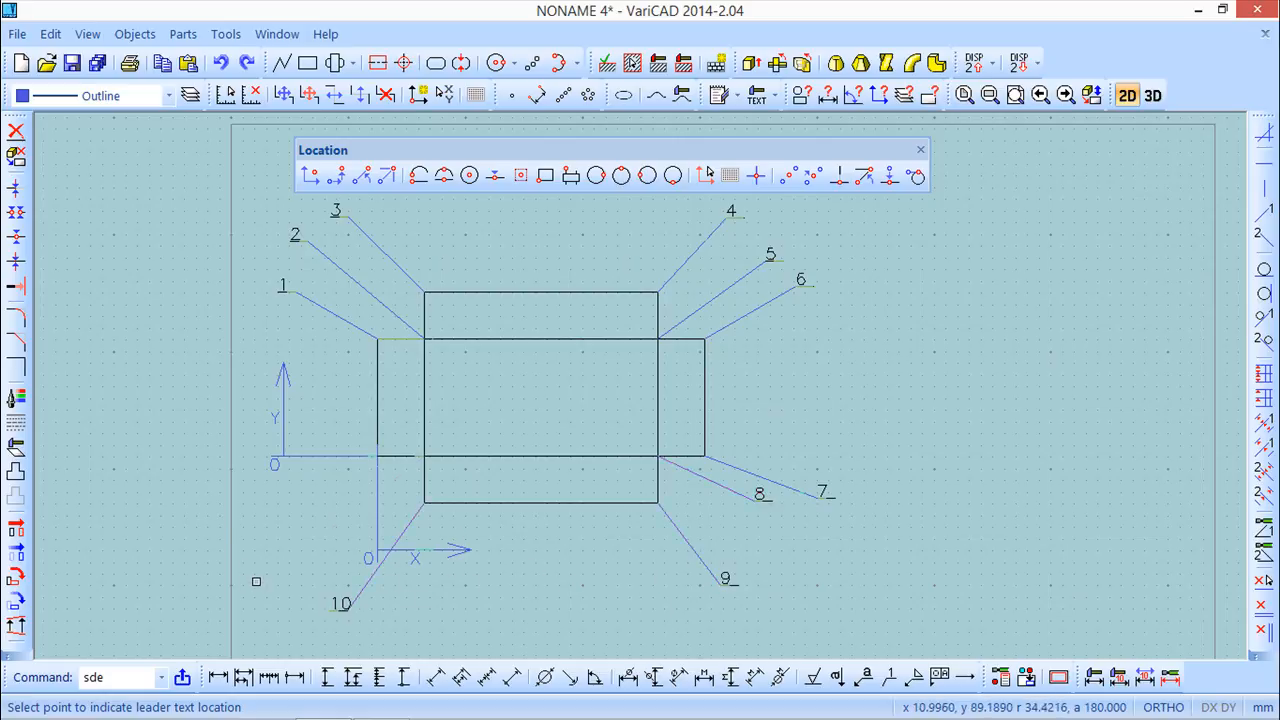
left_click(250, 574)
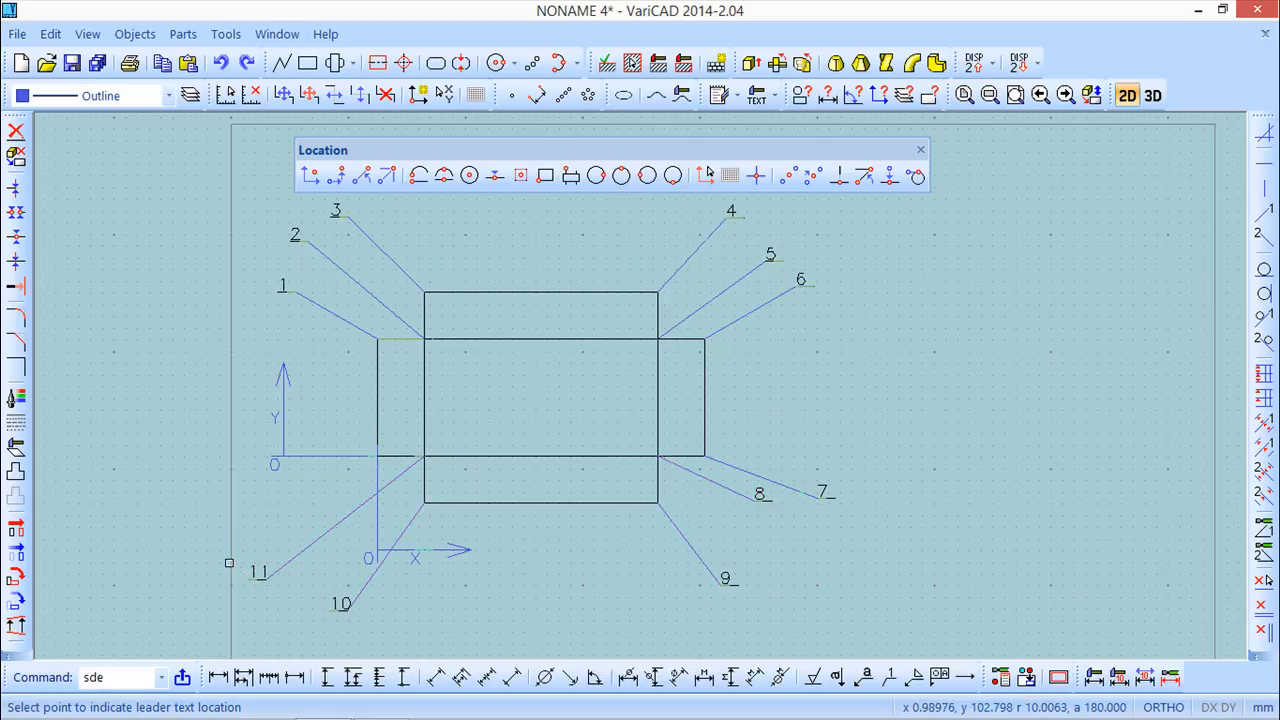
left_click(200, 491)
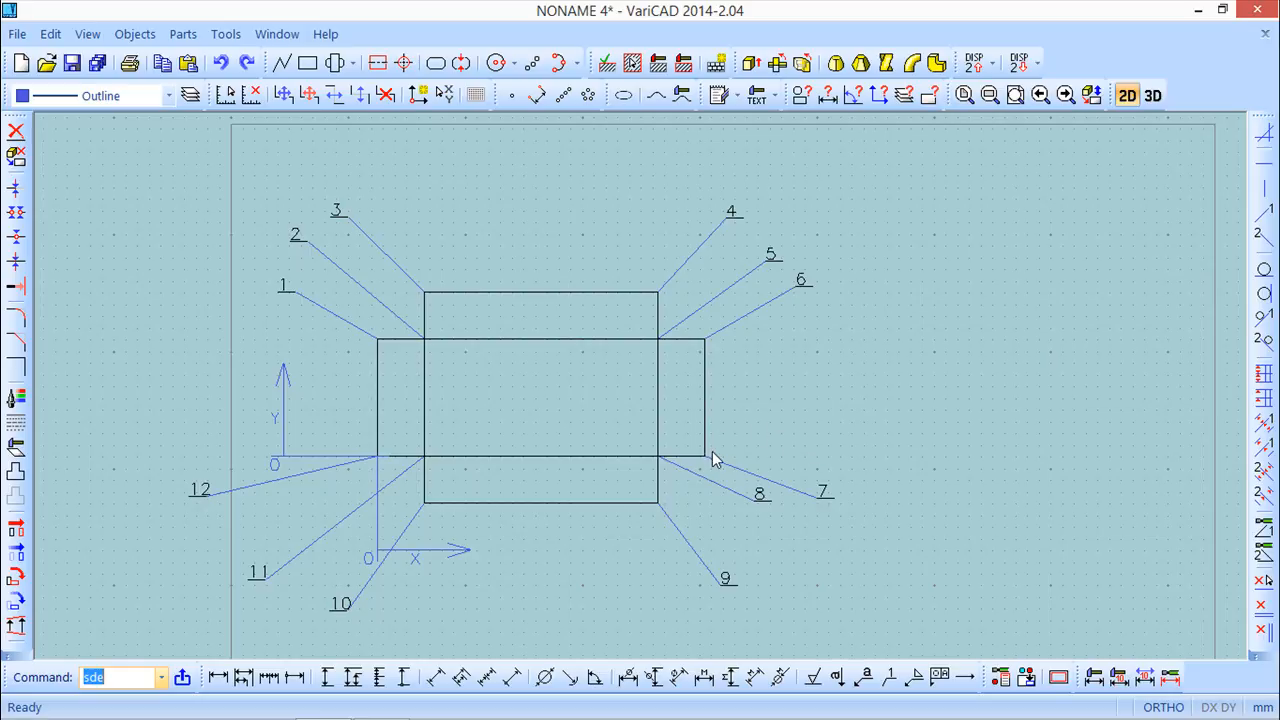
Delete the whole flat pattern with its axes and leader numbers from the 2D drawing.
scroll(847, 376, "down", 1)
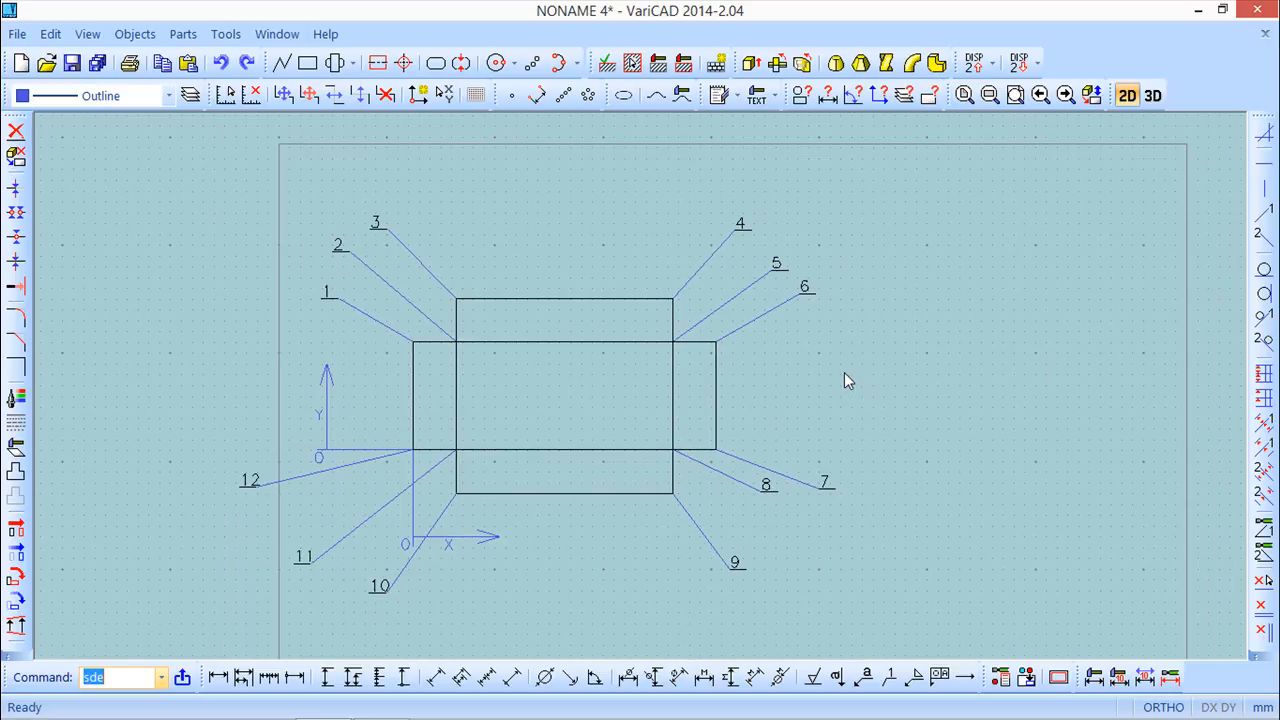
left_click(16, 131)
left_click(140, 170)
left_click(975, 643)
right_click(936, 528)
left_click(1030, 131)
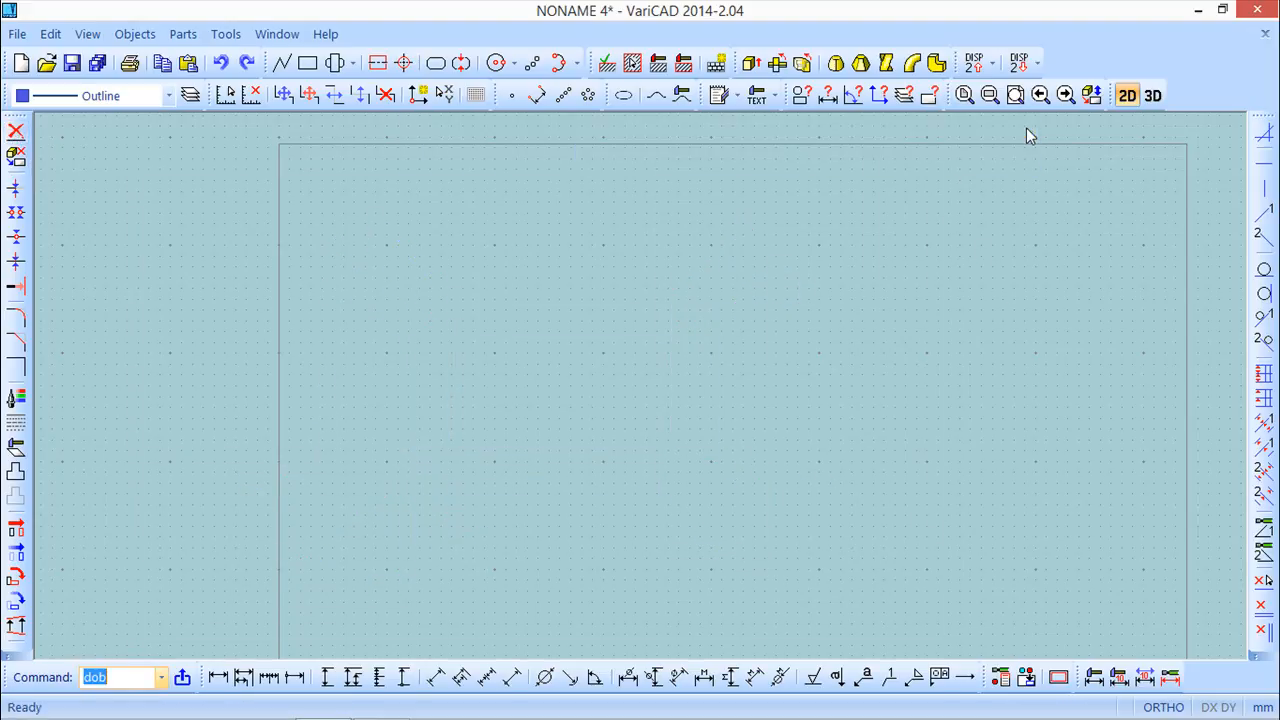
Set up a new surface development of the 3D tray that writes the unbent points' XY coordinates to coordinates.txt on the desktop.
left_click(1152, 95)
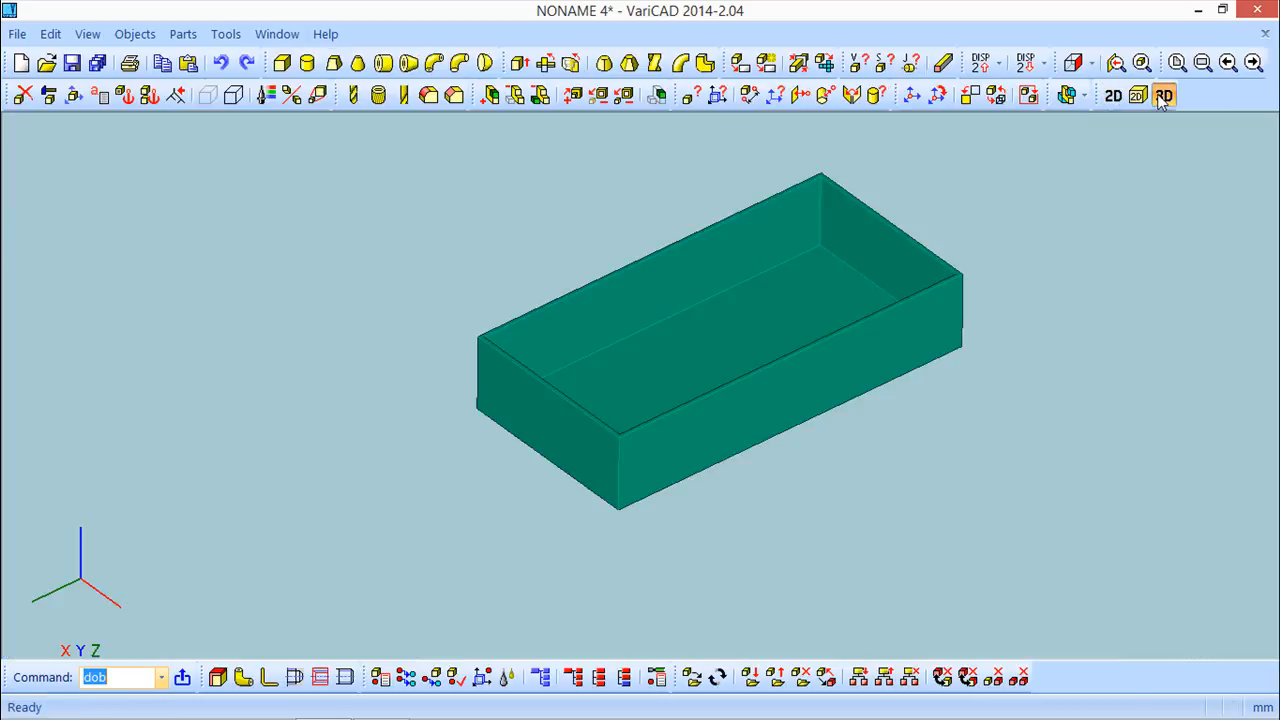
left_click(135, 34)
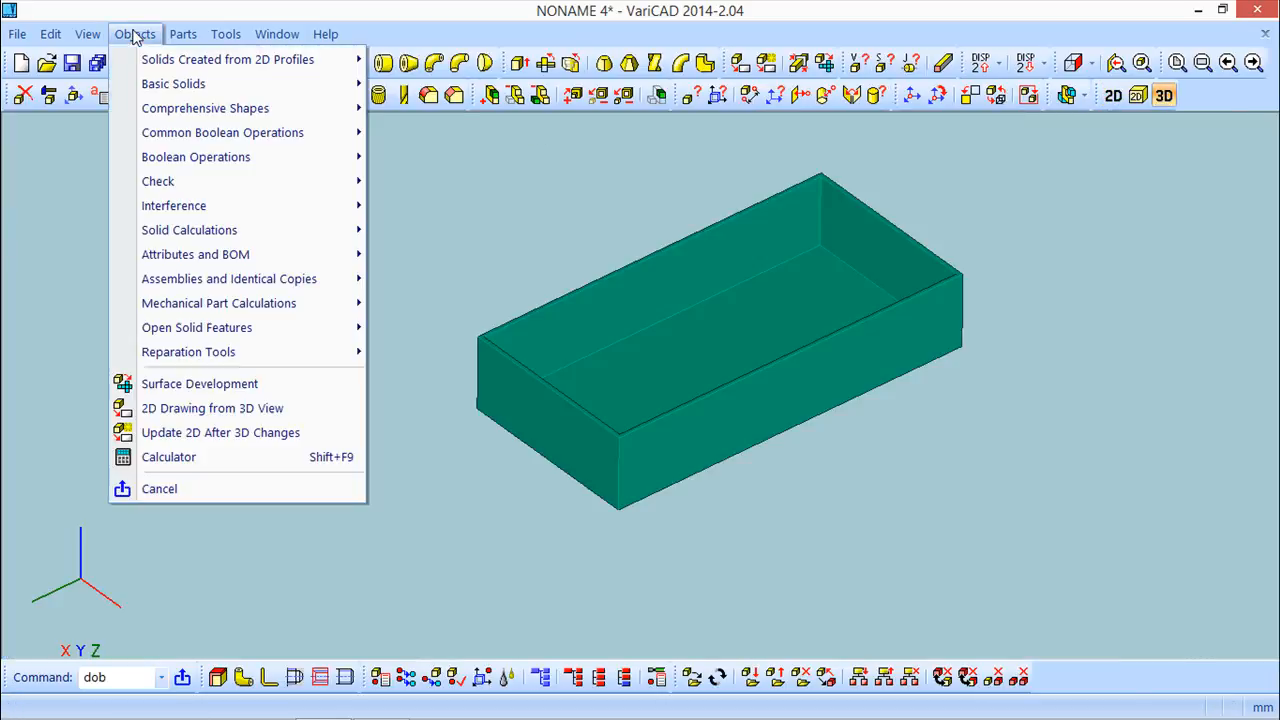
left_click(234, 383)
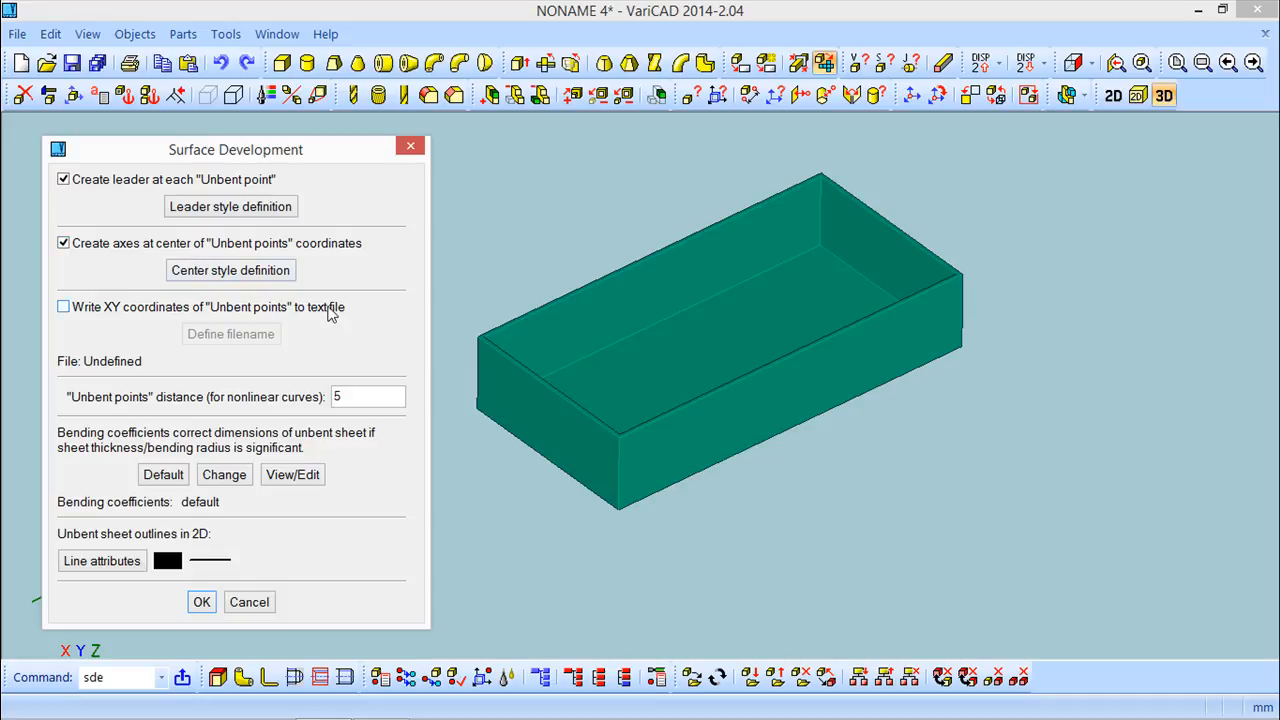
left_click(63, 309)
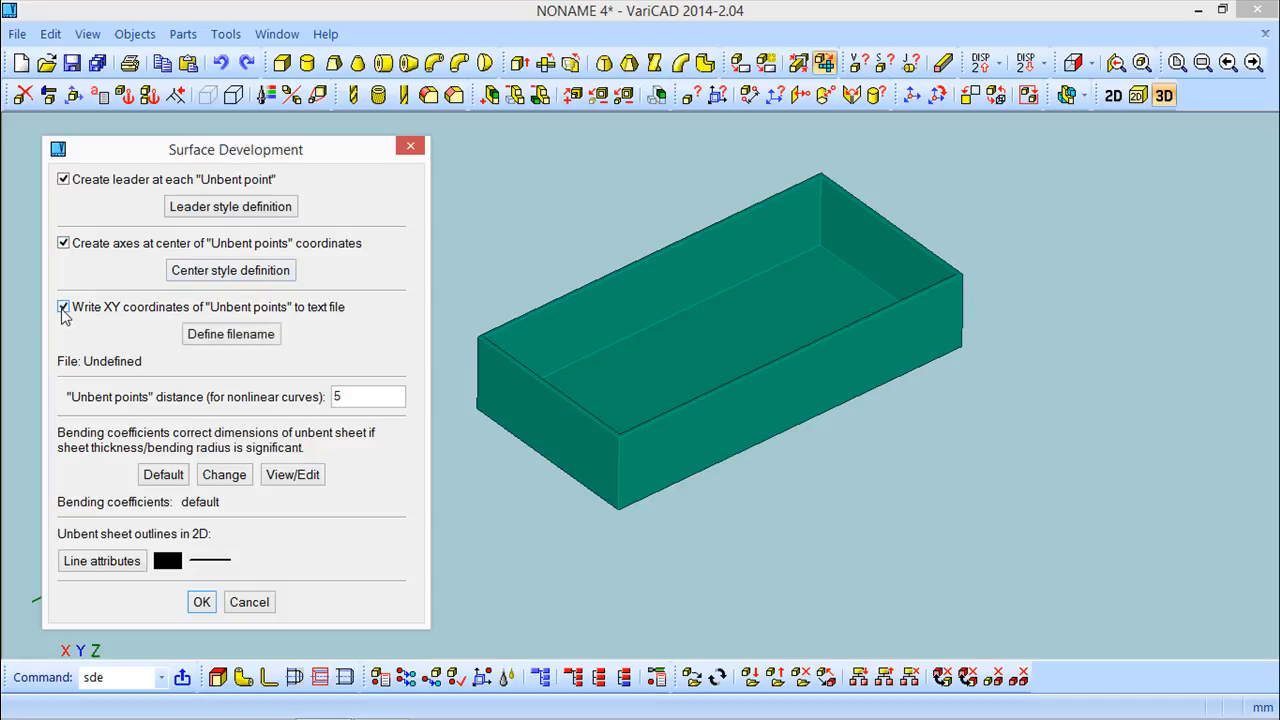
left_click(238, 336)
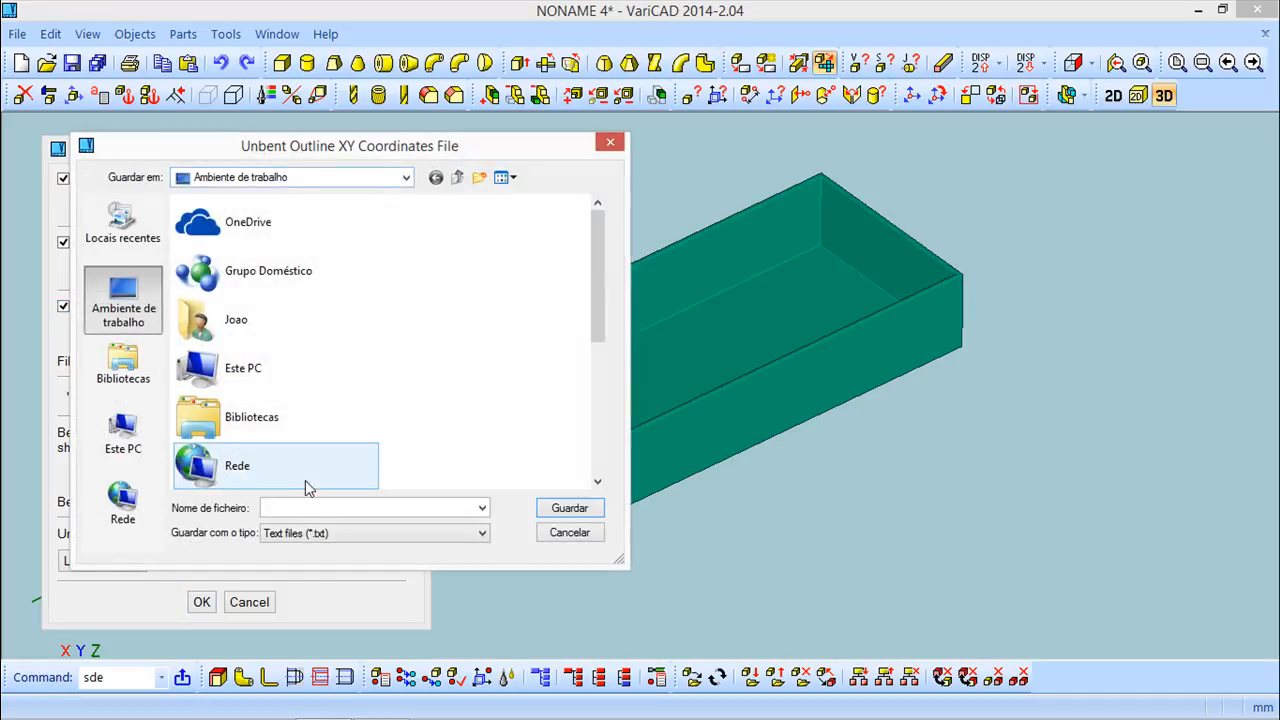
left_click(299, 508)
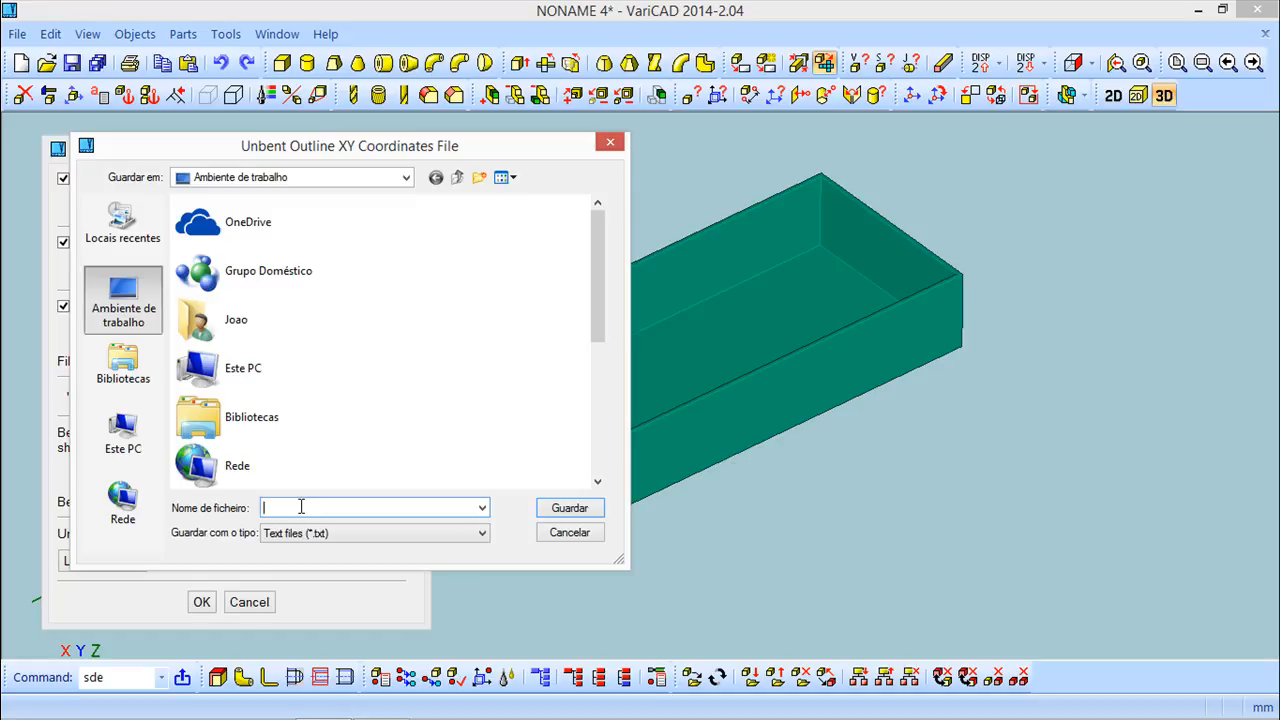
type("coordinates")
left_click(587, 514)
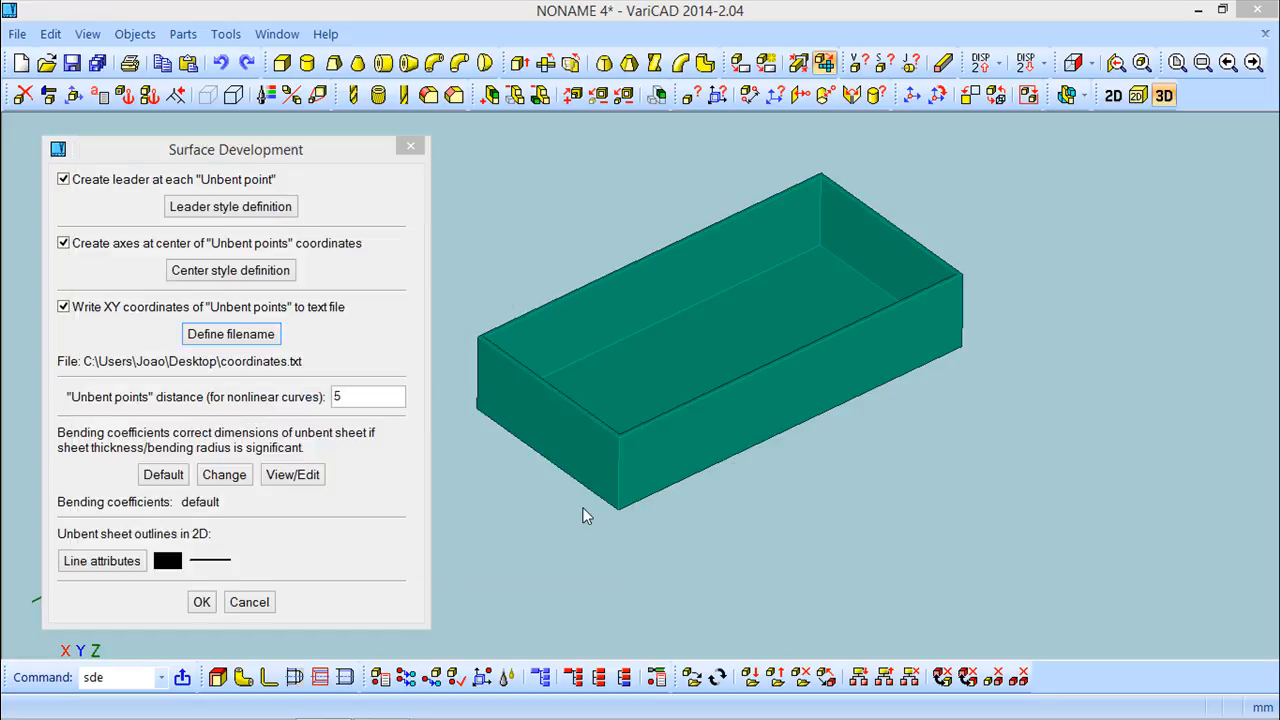
left_click(202, 602)
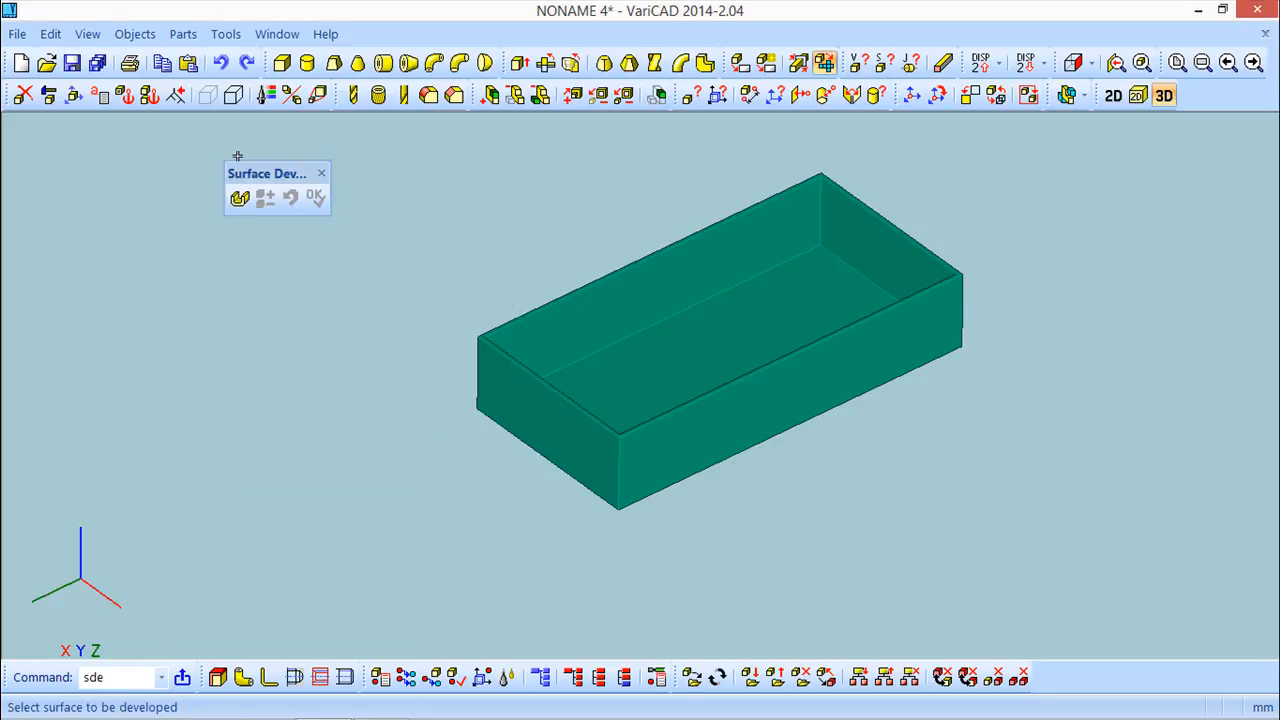
Select the tray's outer sheet-metal surface and generate the development with sheet thickness set as not significant.
left_click(241, 198)
left_click(660, 445)
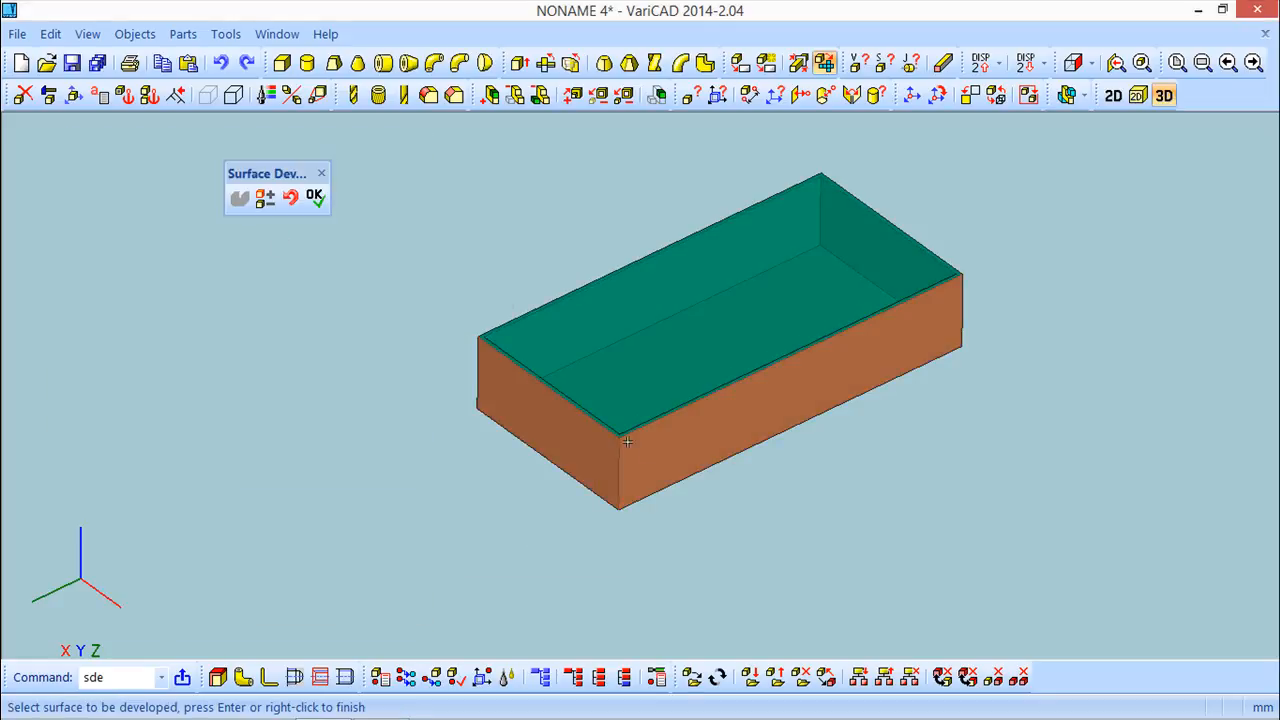
left_click(318, 200)
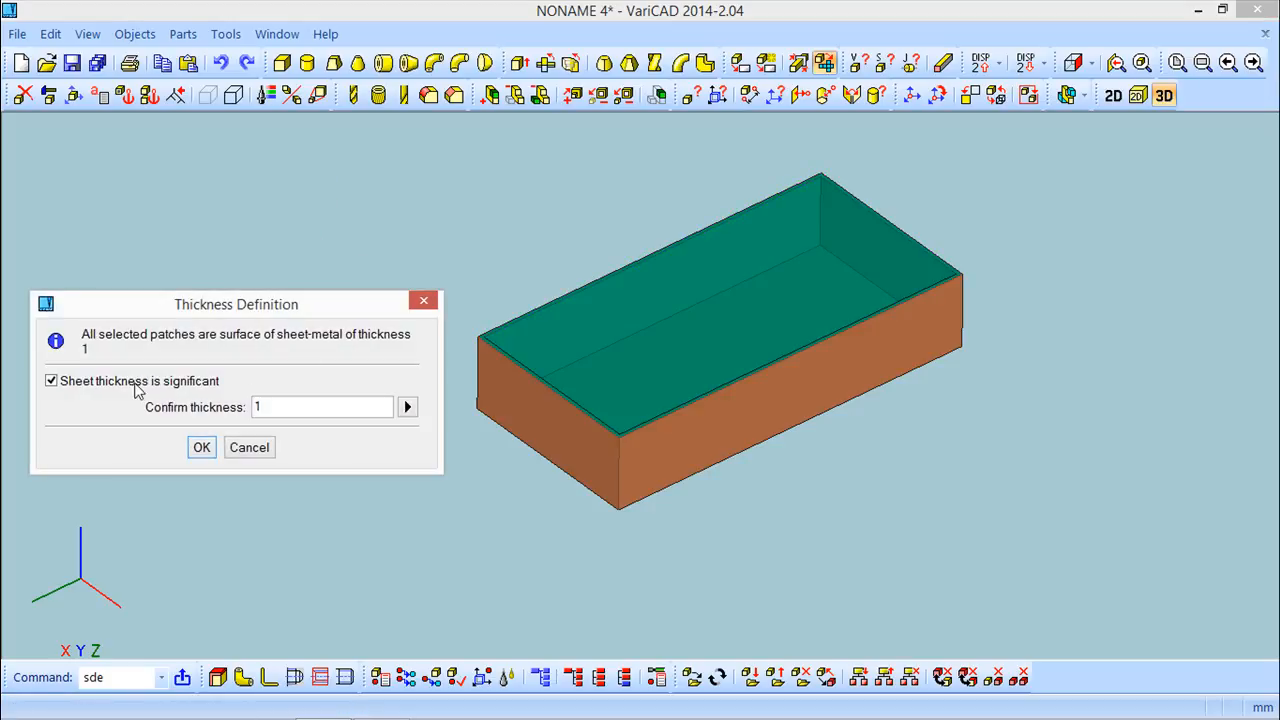
left_click(51, 382)
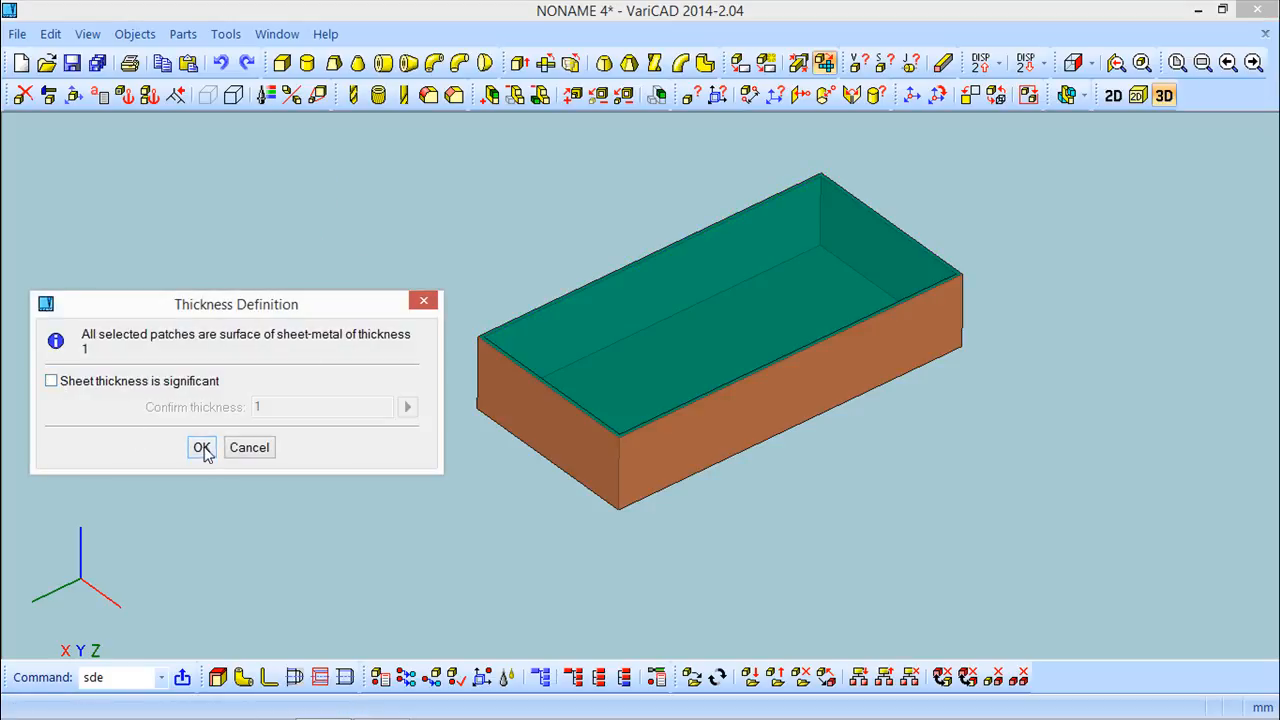
left_click(202, 448)
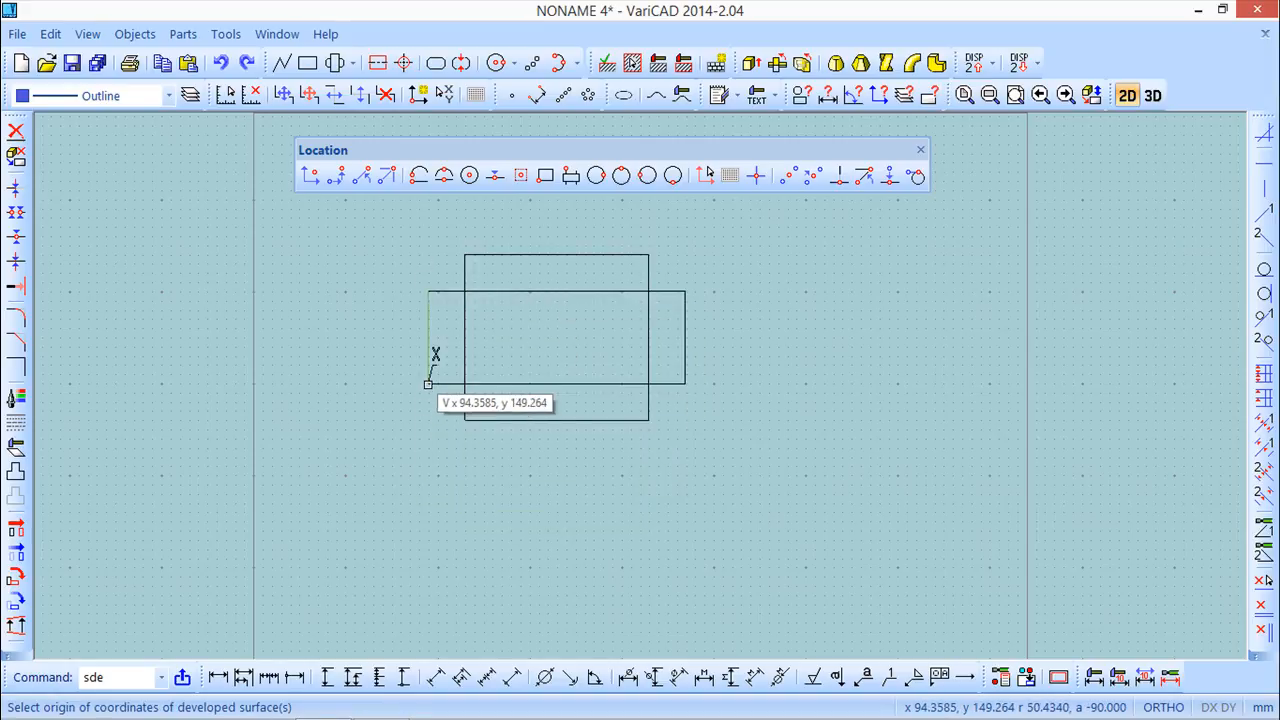
Set the coordinate origin at the left flap's lower-left corner and place leader numbers 1 to 12 around the new flat pattern.
left_click(428, 383)
left_click(350, 259)
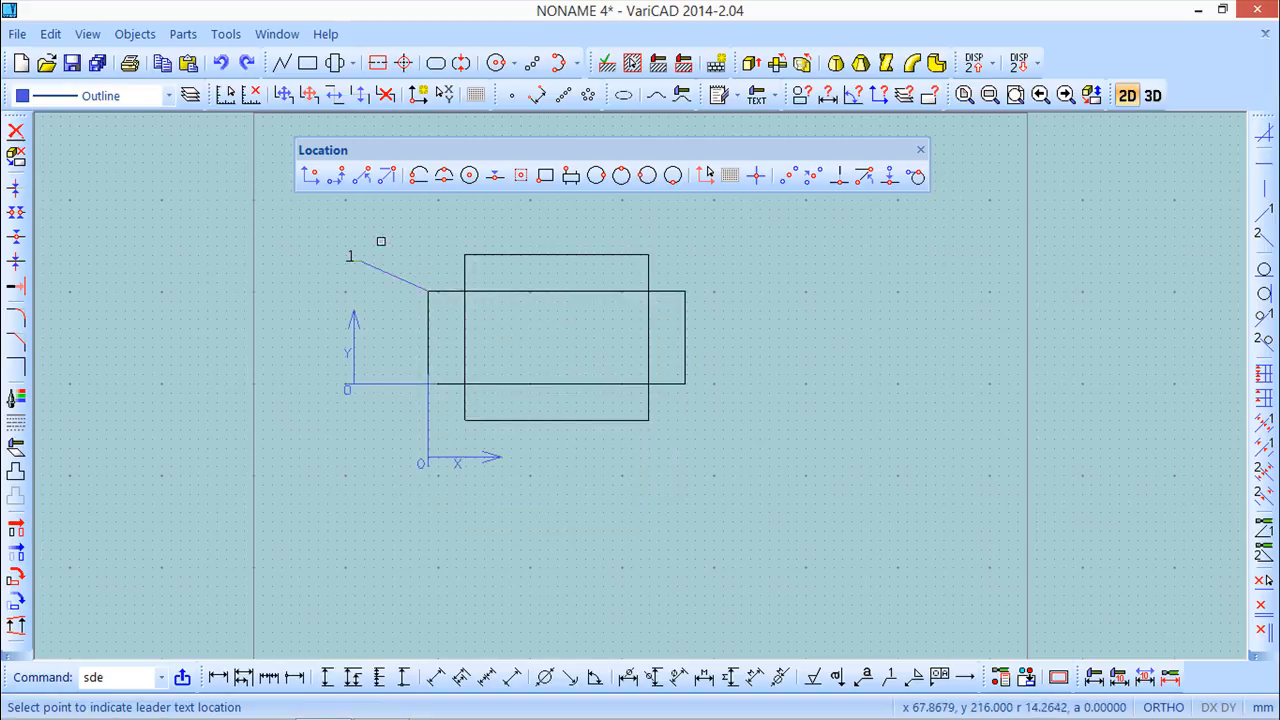
left_click(385, 222)
left_click(433, 211)
left_click(671, 209)
left_click(720, 233)
left_click(739, 263)
left_click(746, 395)
left_click(721, 447)
left_click(695, 484)
left_click(386, 495)
left_click(329, 458)
left_click(275, 405)
key("Escape")
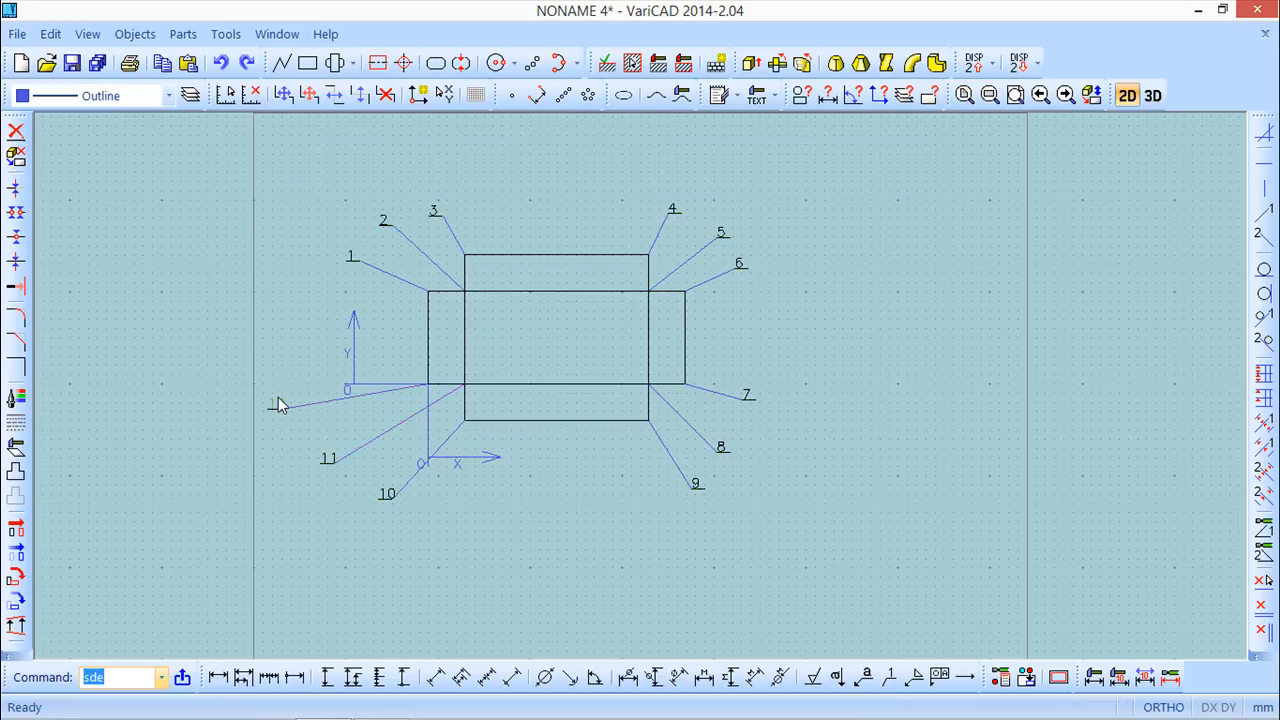
Open the coordinates text file from the desktop in Notepad, review the unbent points' XY values, and return to VariCAD.
left_click(1198, 10)
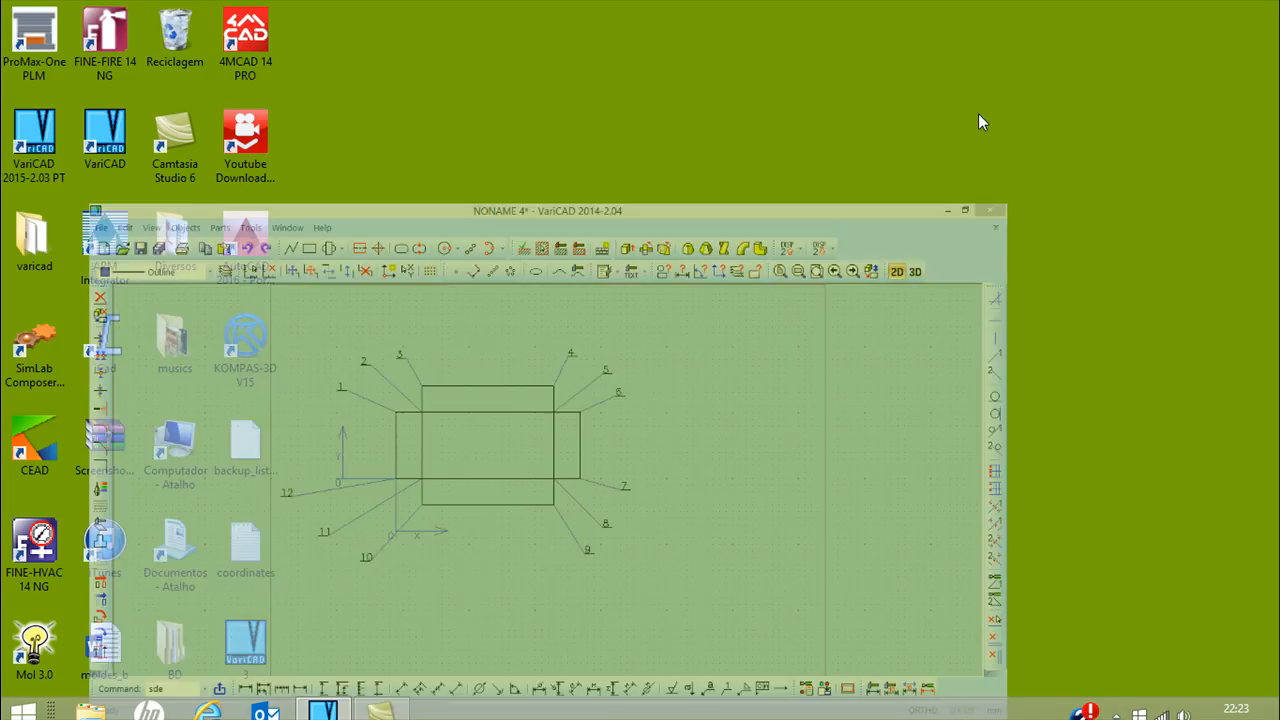
right_click(250, 551)
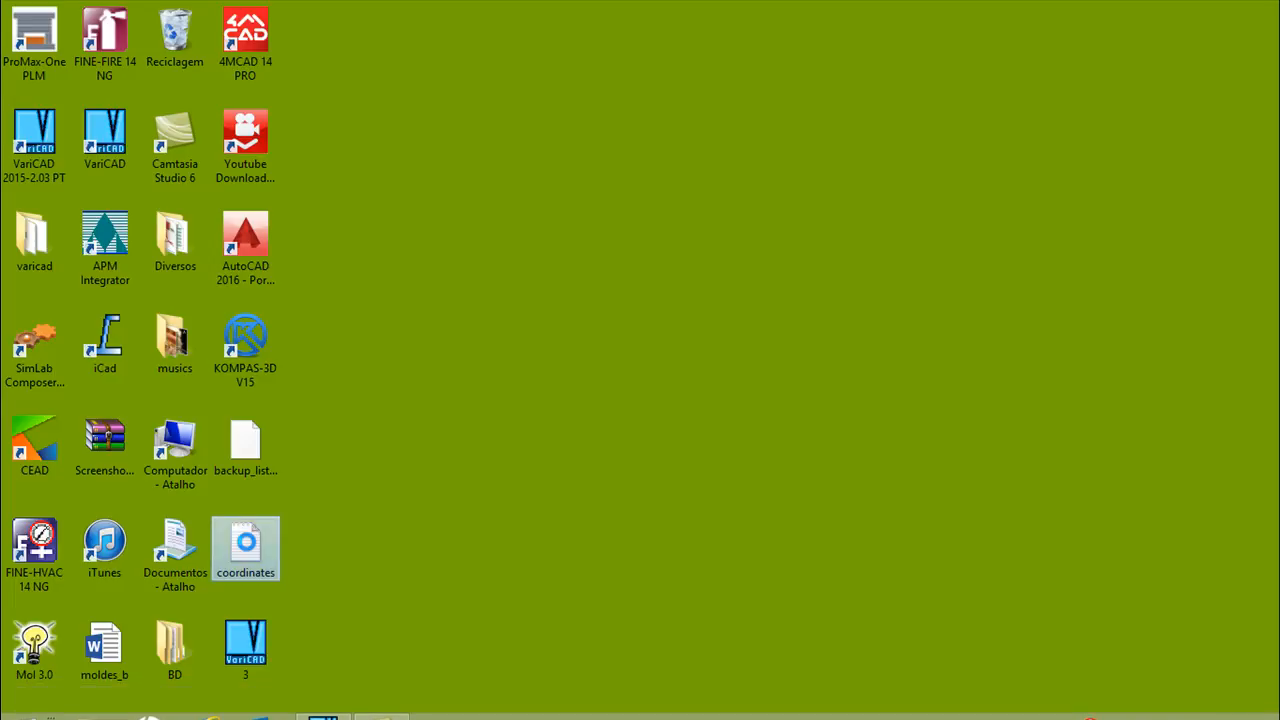
mouse_move(366, 249)
left_click(573, 249)
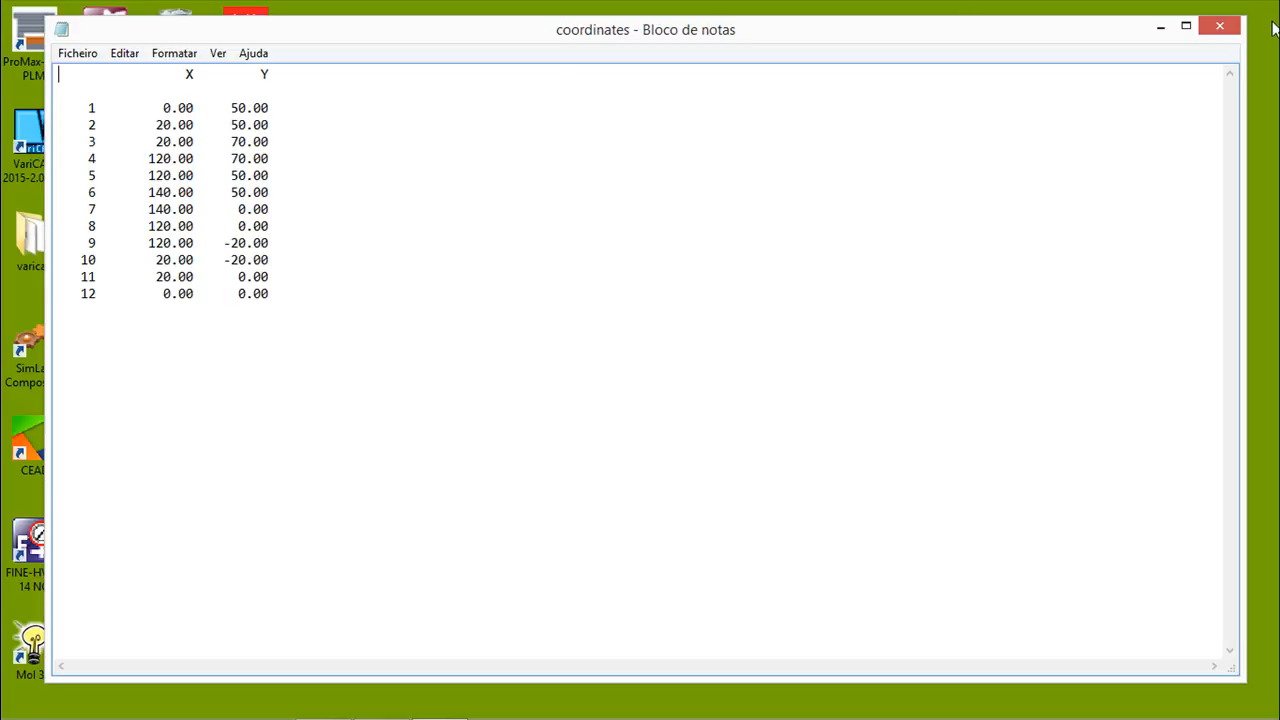
left_click(1222, 28)
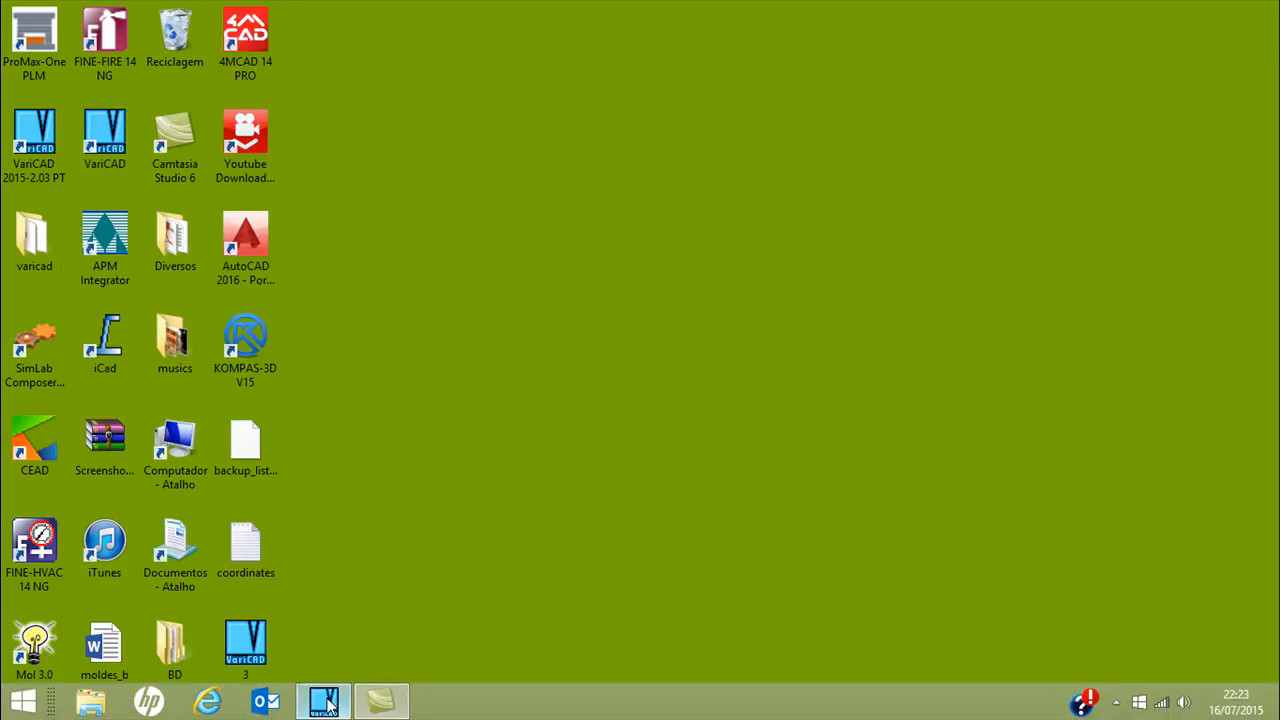
left_click(322, 710)
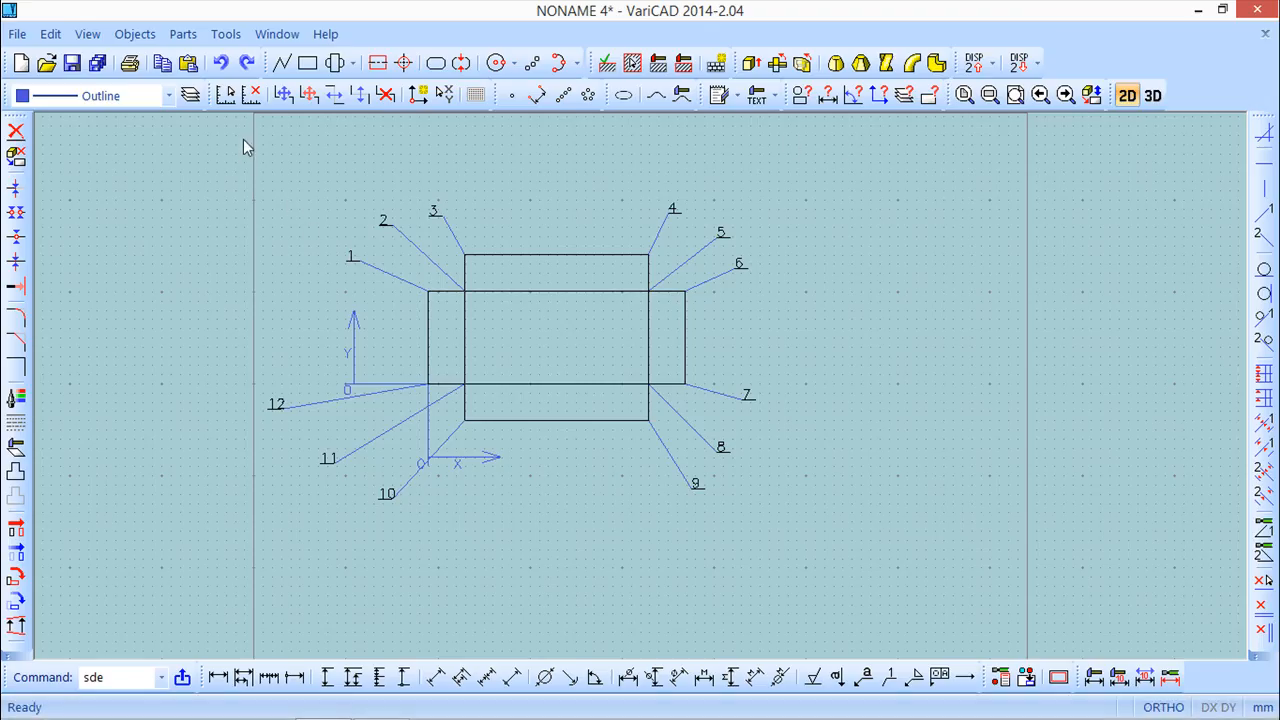
Clear the 2D drawing by deleting the second flat pattern together with its axes and leader numbers.
left_click(15, 131)
left_click(130, 171)
left_click(915, 615)
key("Return")
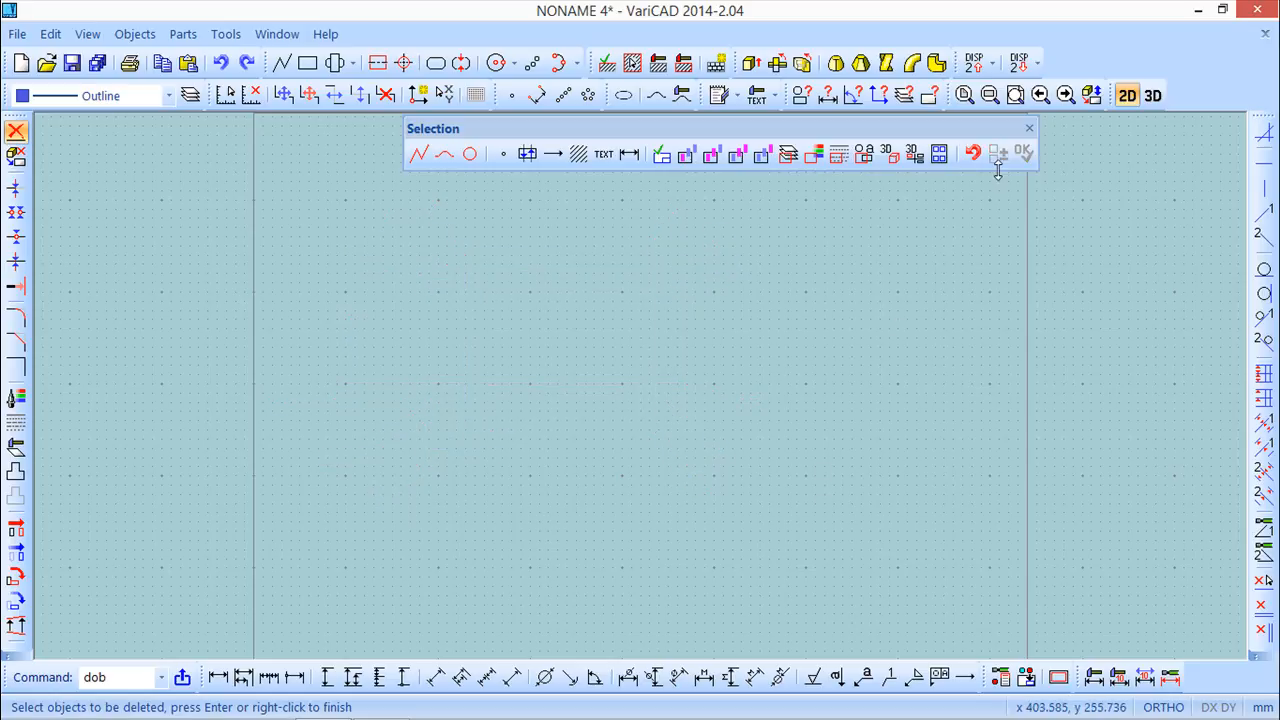
left_click(1029, 128)
Return to the 3D model and delete the tray solid.
left_click(1153, 96)
middle_click_drag(949, 446, 894, 477)
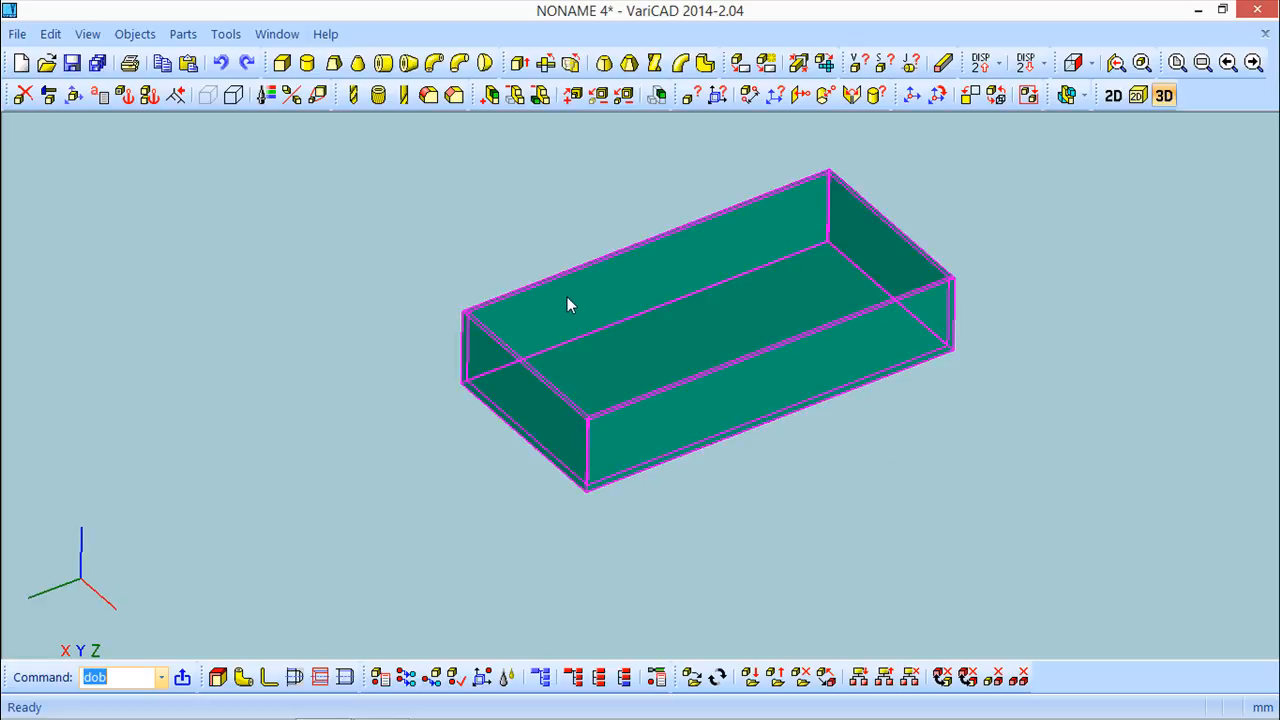
left_click(22, 94)
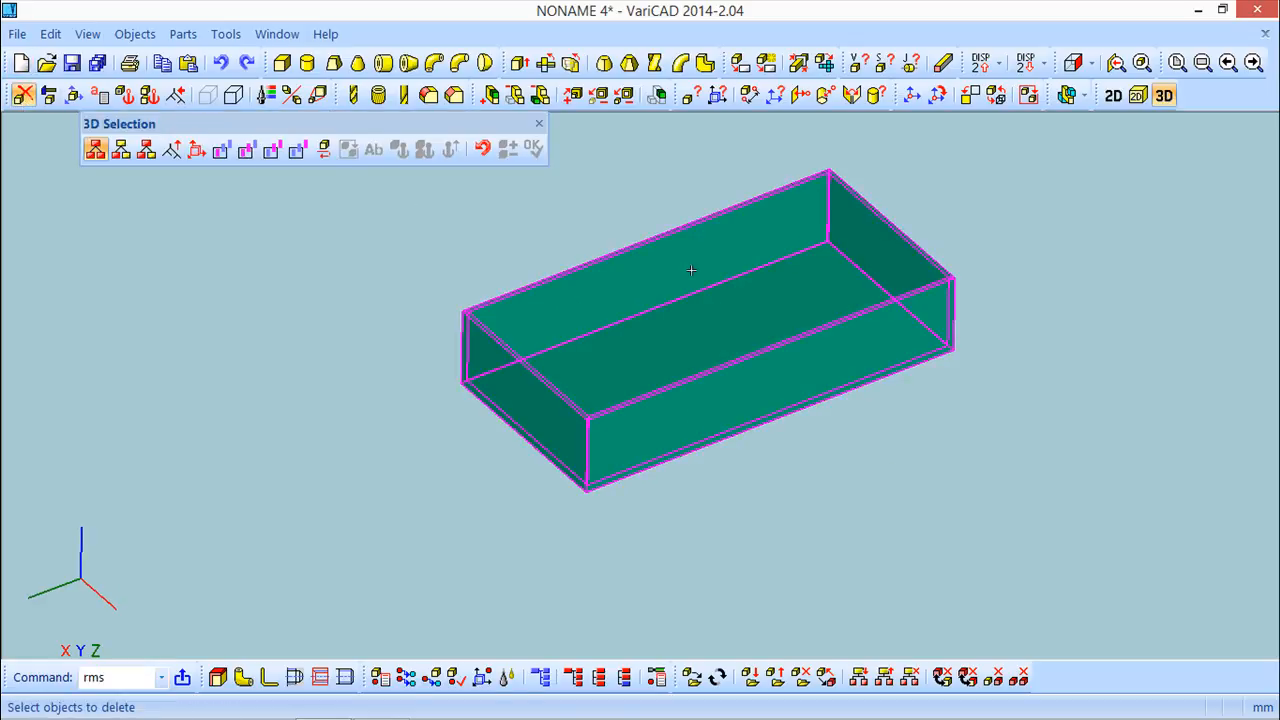
left_click(545, 285)
left_click(532, 148)
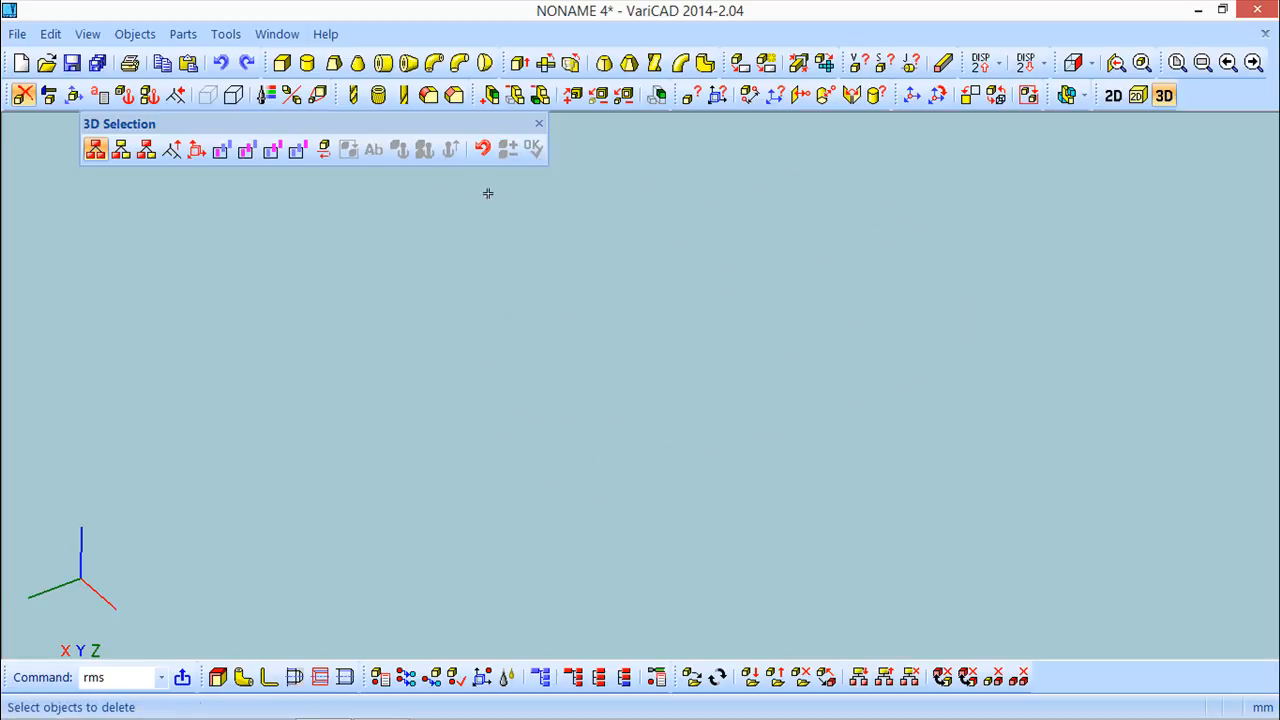
left_click(539, 123)
Create a cylinder with diameter 30 and length 30 at the default location.
left_click(307, 63)
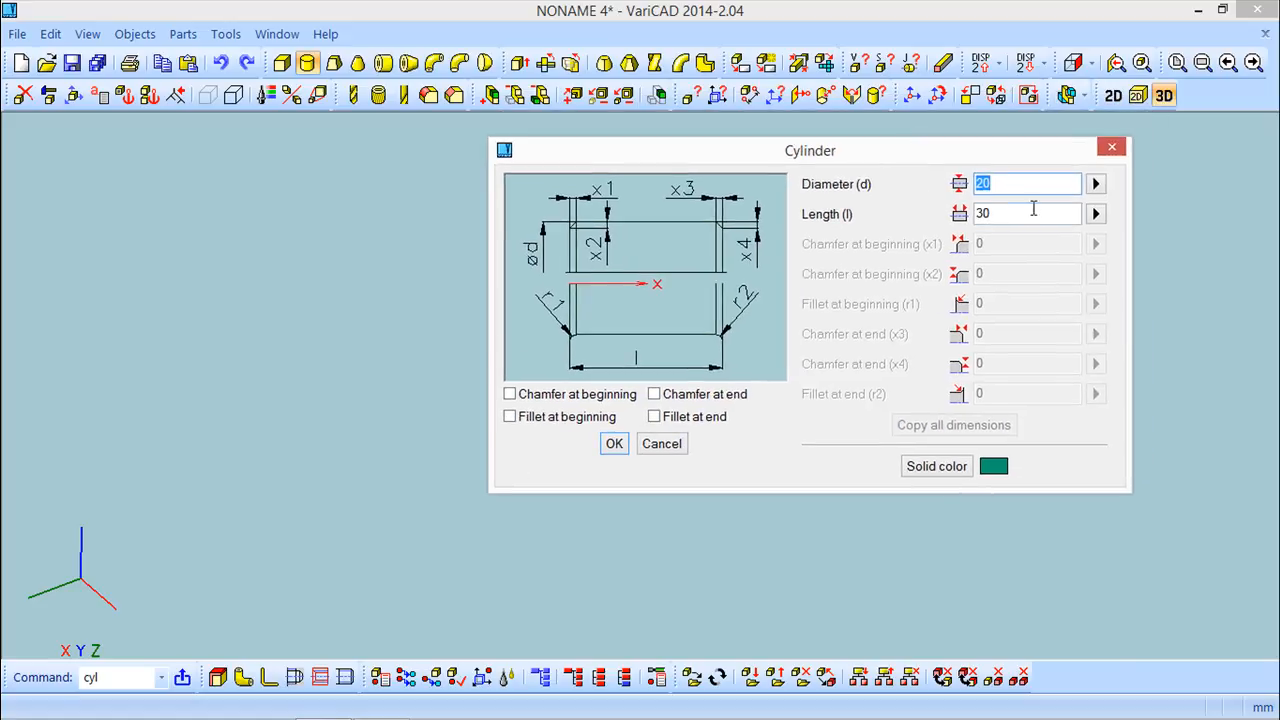
type("30")
left_click(613, 447)
right_click(724, 413)
middle_click_drag(728, 431, 826, 438)
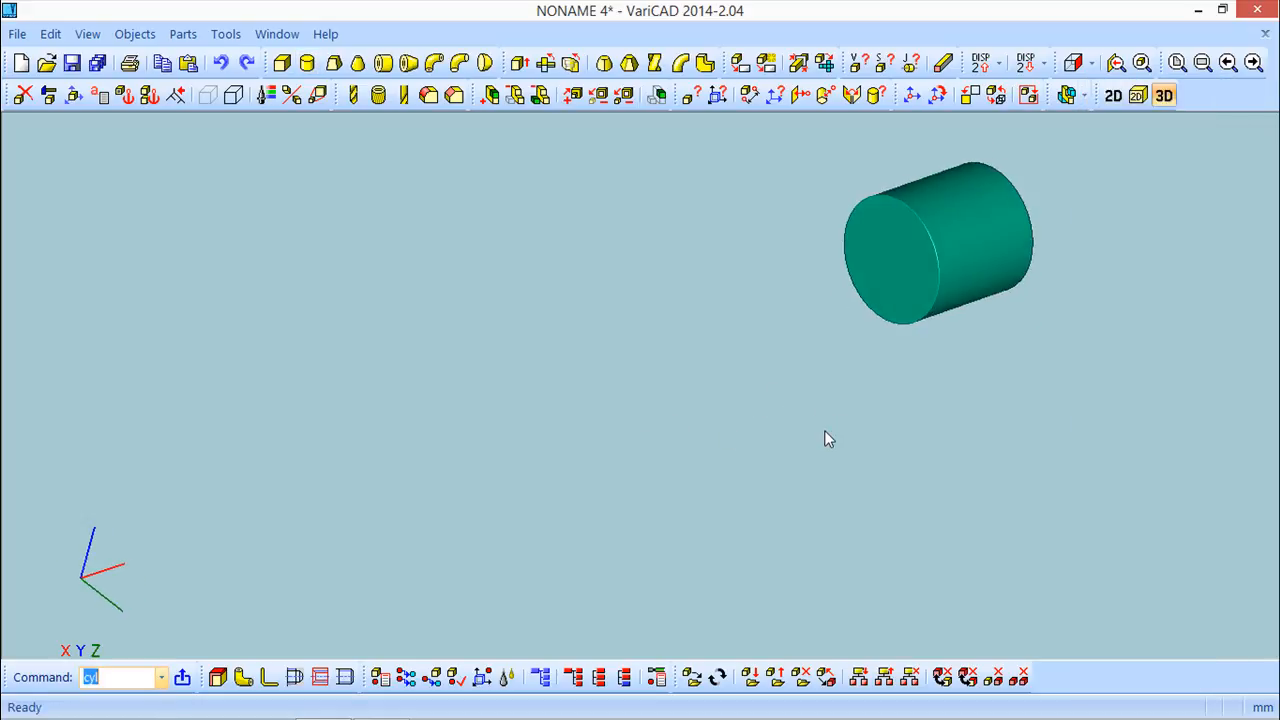
middle_click_drag(709, 336, 400, 461)
middle_click_drag(564, 476, 564, 495)
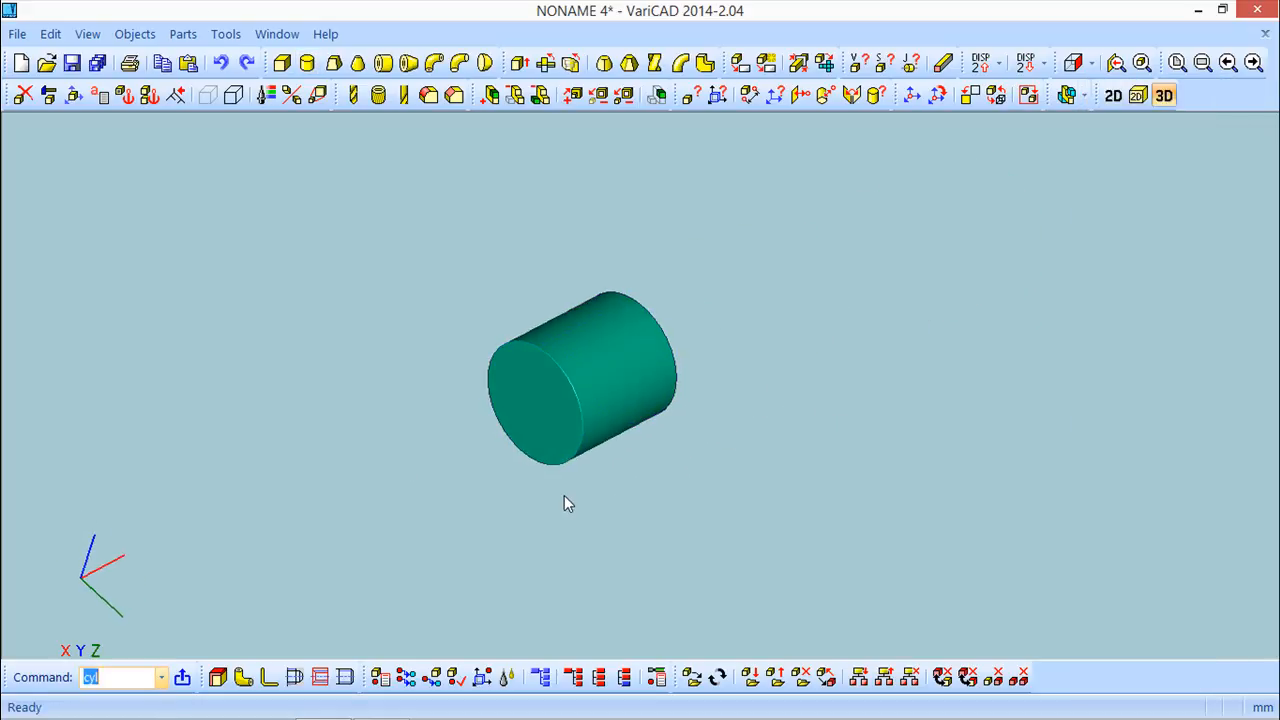
Define a second, thinner cylinder with length 30 and rotate it obliquely about the blue Z axis.
left_click(307, 62)
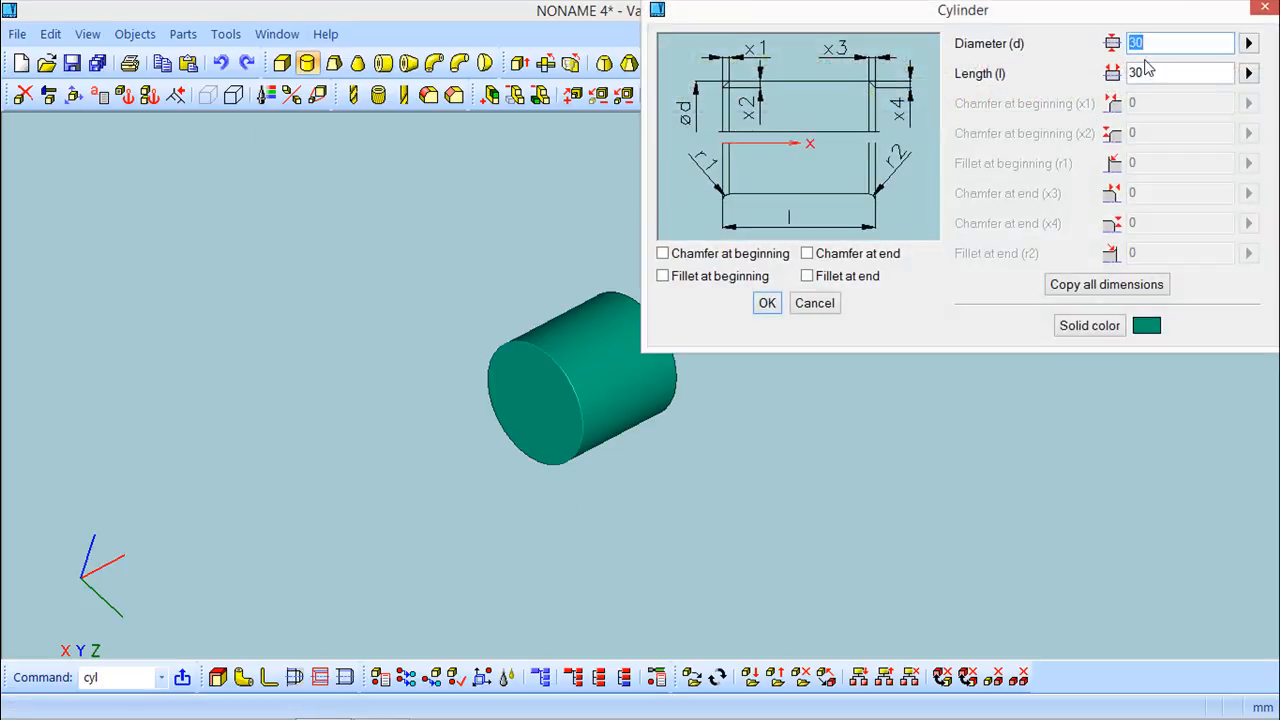
left_click_drag(1162, 43, 1057, 51)
left_click(767, 303)
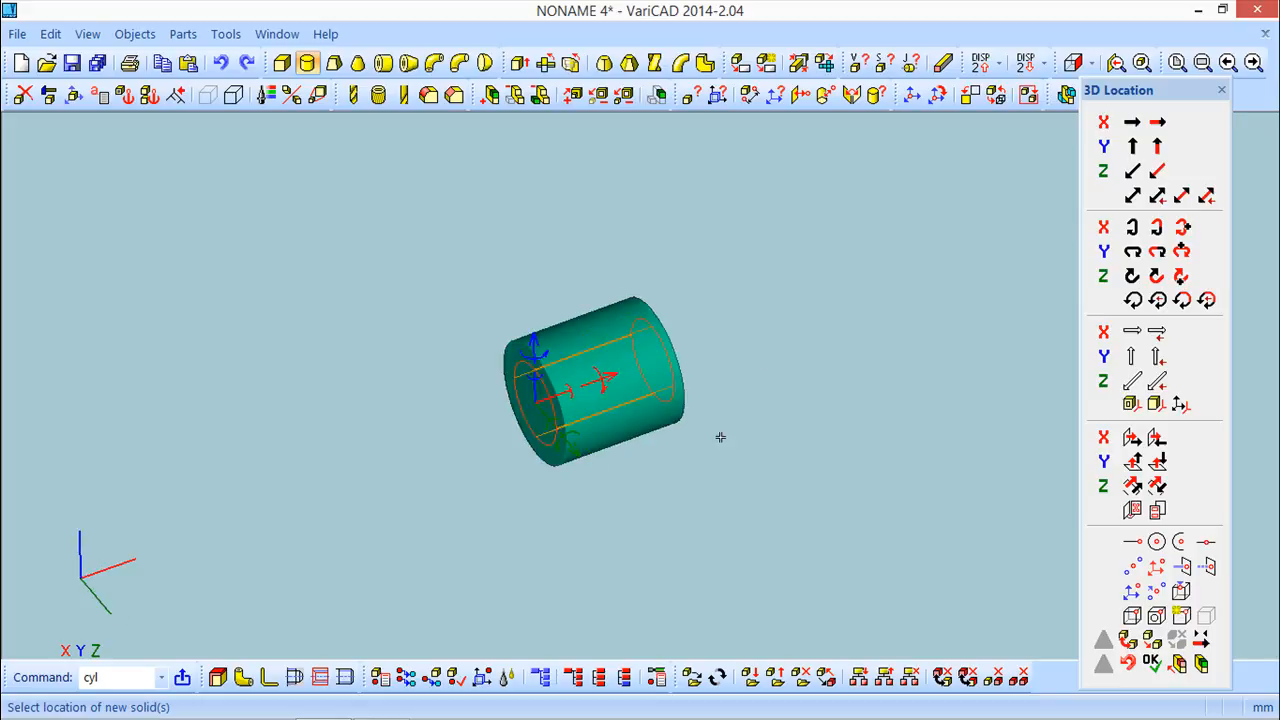
middle_click_drag(740, 417, 740, 428)
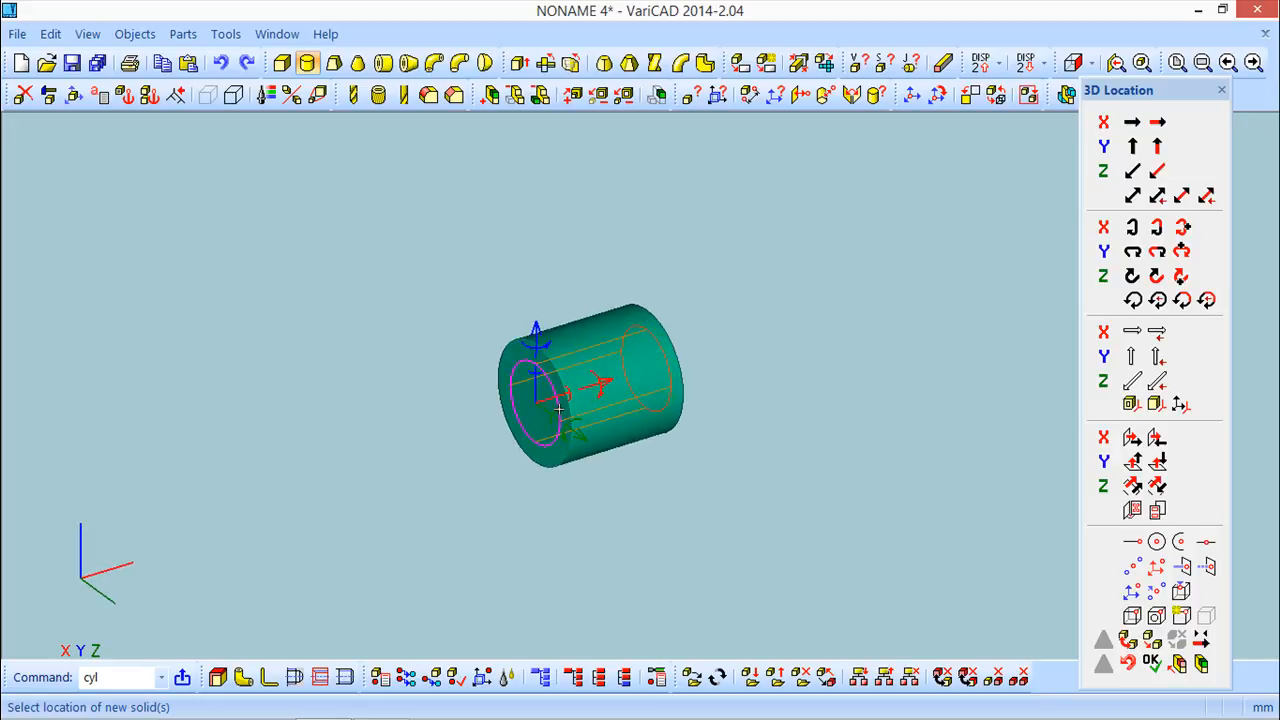
left_click(545, 343)
left_click(792, 447)
Shift the angled thinner cylinder so it branches out of the larger cylinder's side wall, and finish its placement.
middle_click_drag(702, 518, 714, 449)
left_click_drag(553, 413, 601, 431)
middle_click_drag(788, 438, 781, 467)
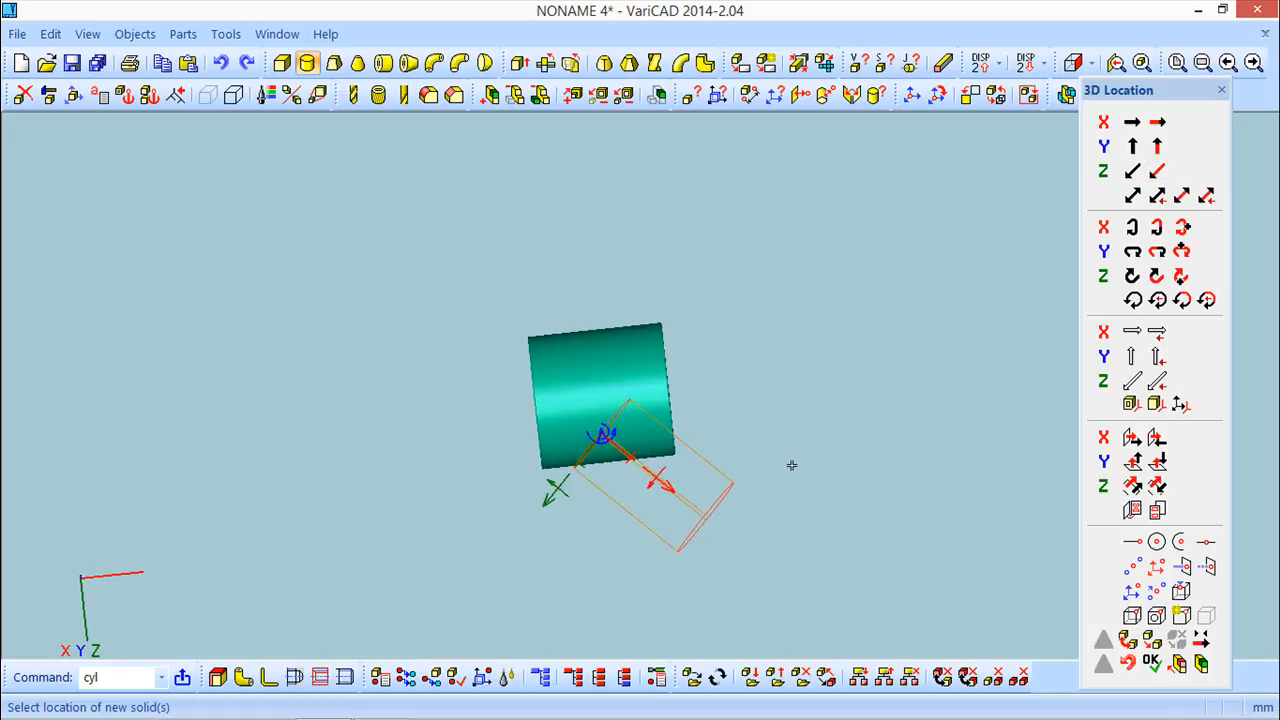
mouse_move(615, 440)
left_mouse_down()
mouse_move(625, 452)
mouse_move(604, 430)
left_mouse_up()
middle_click_drag(750, 504, 820, 504)
left_click(1160, 664)
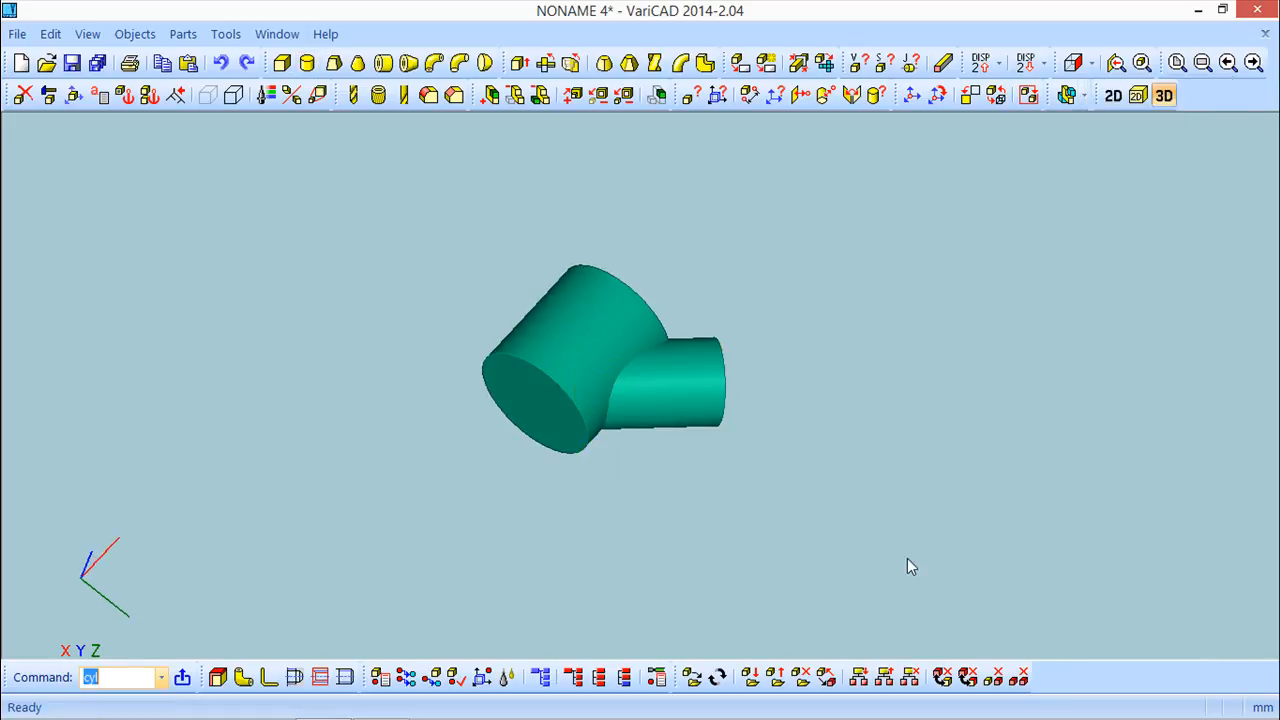
Edit the larger cylinder's shape and set its length to 50 mm.
middle_click_drag(748, 394, 657, 422)
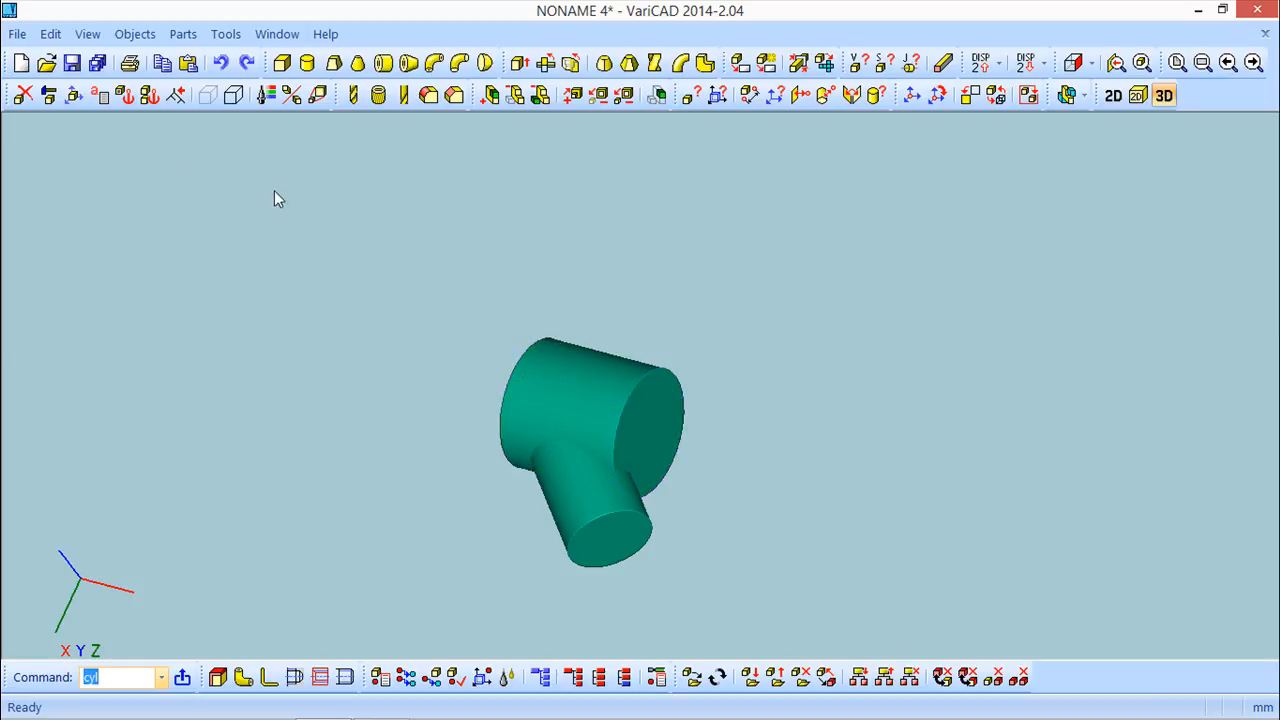
left_click(49, 95)
left_click(610, 340)
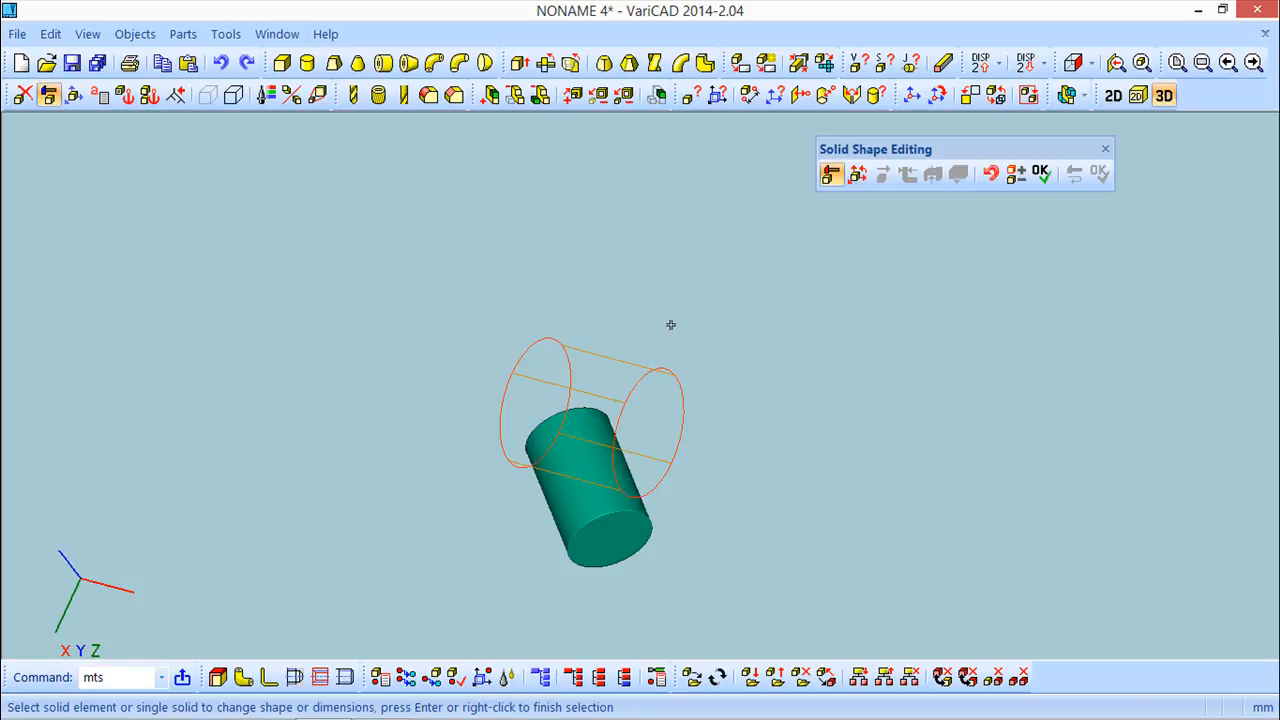
right_click(663, 291)
left_click(641, 328)
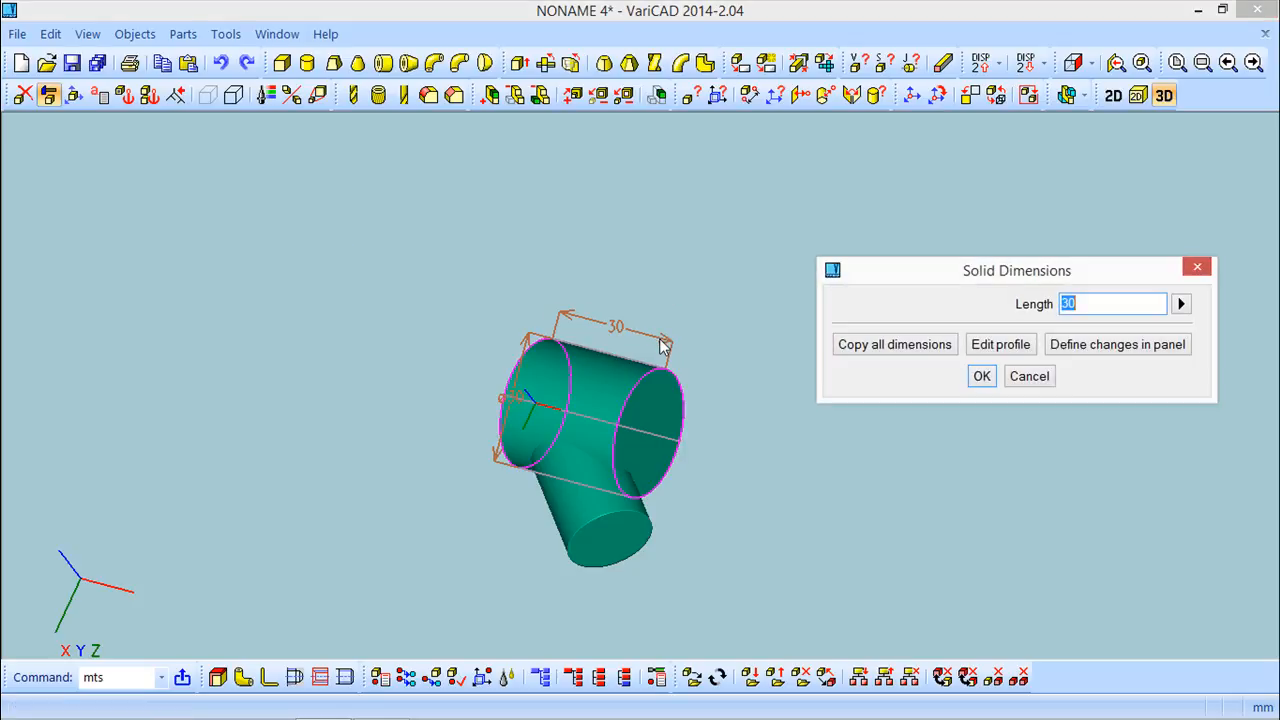
type("50")
key("Return")
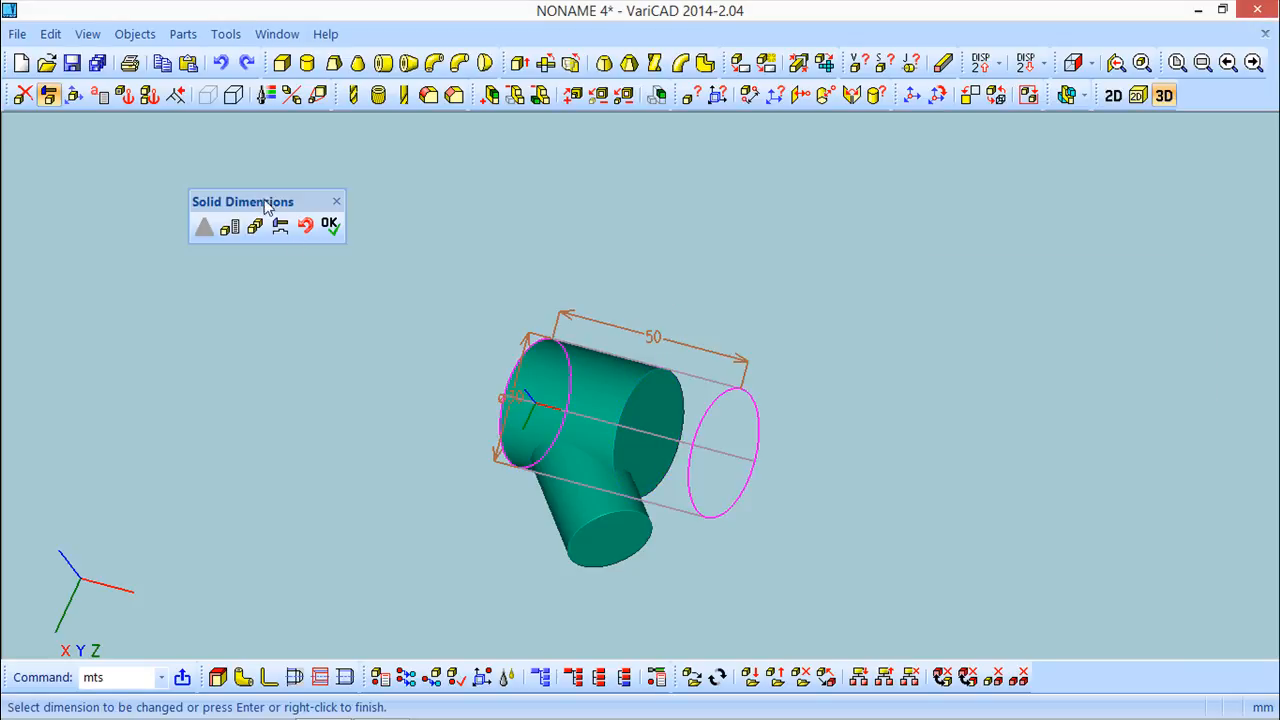
left_click(329, 228)
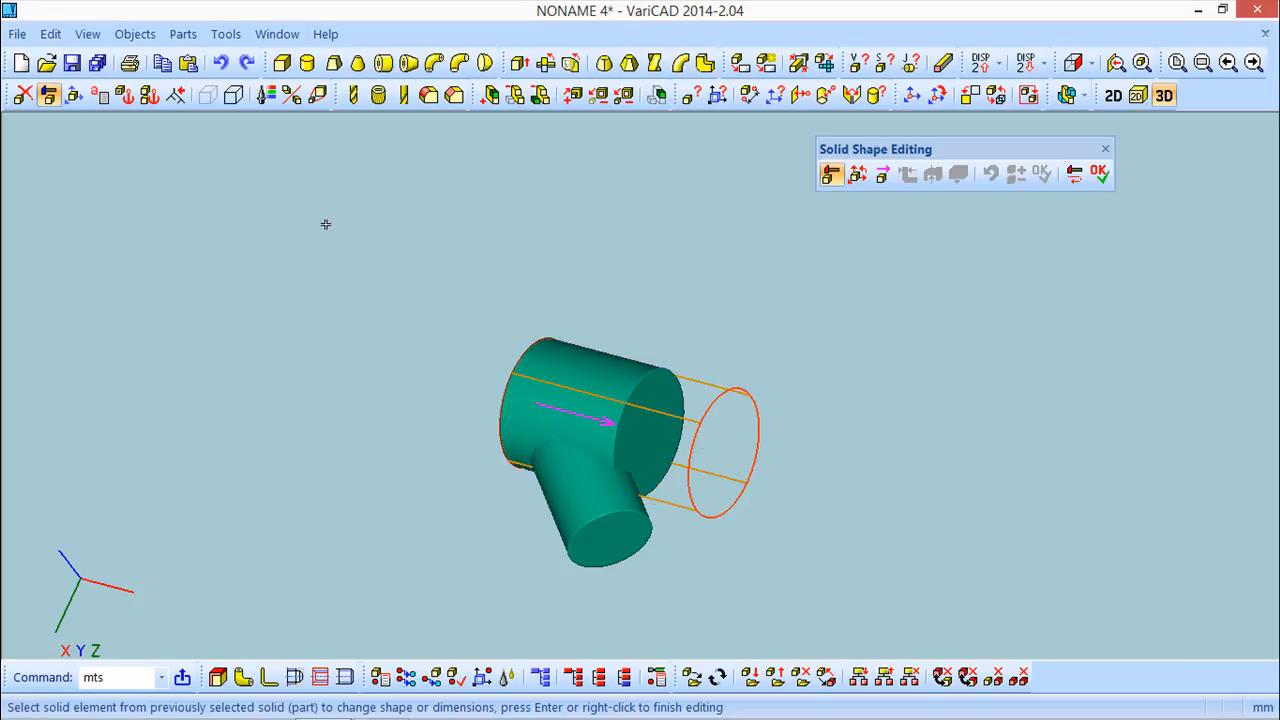
left_click(1100, 174)
middle_click_drag(946, 271, 895, 350)
left_click(1105, 149)
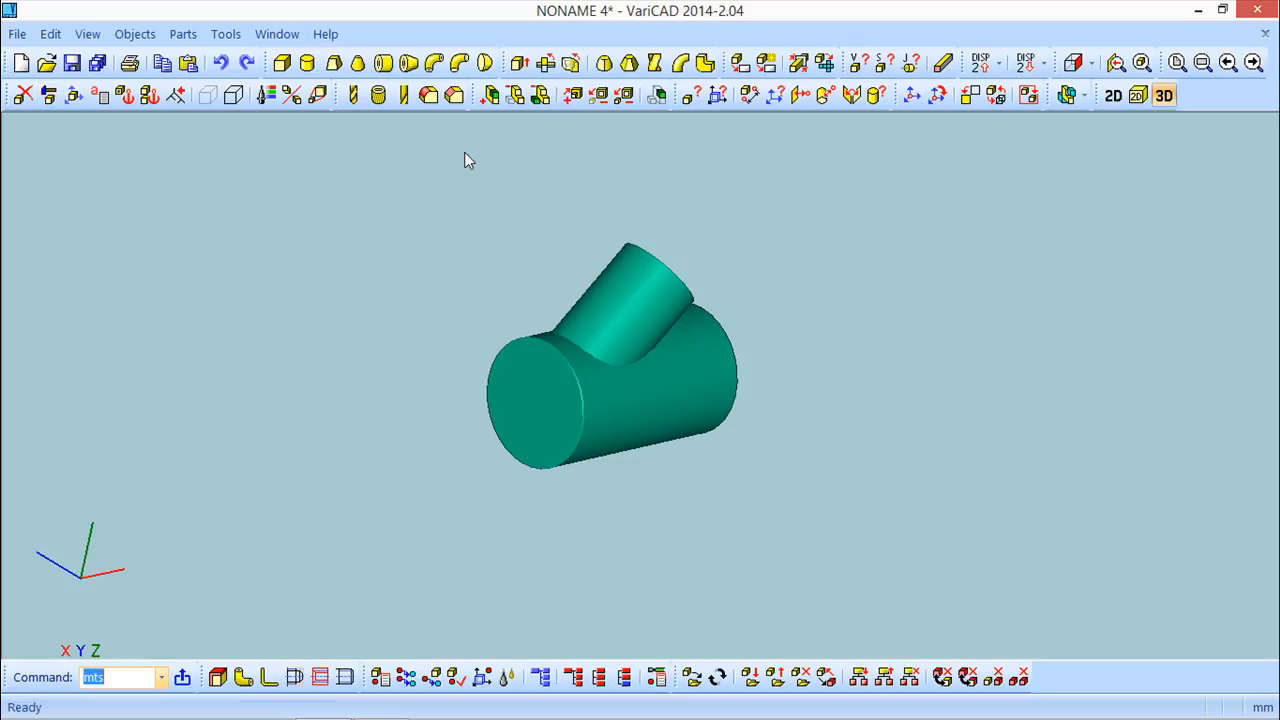
Add the larger cylinder and the angled branch cylinder together into one solid.
left_click(491, 97)
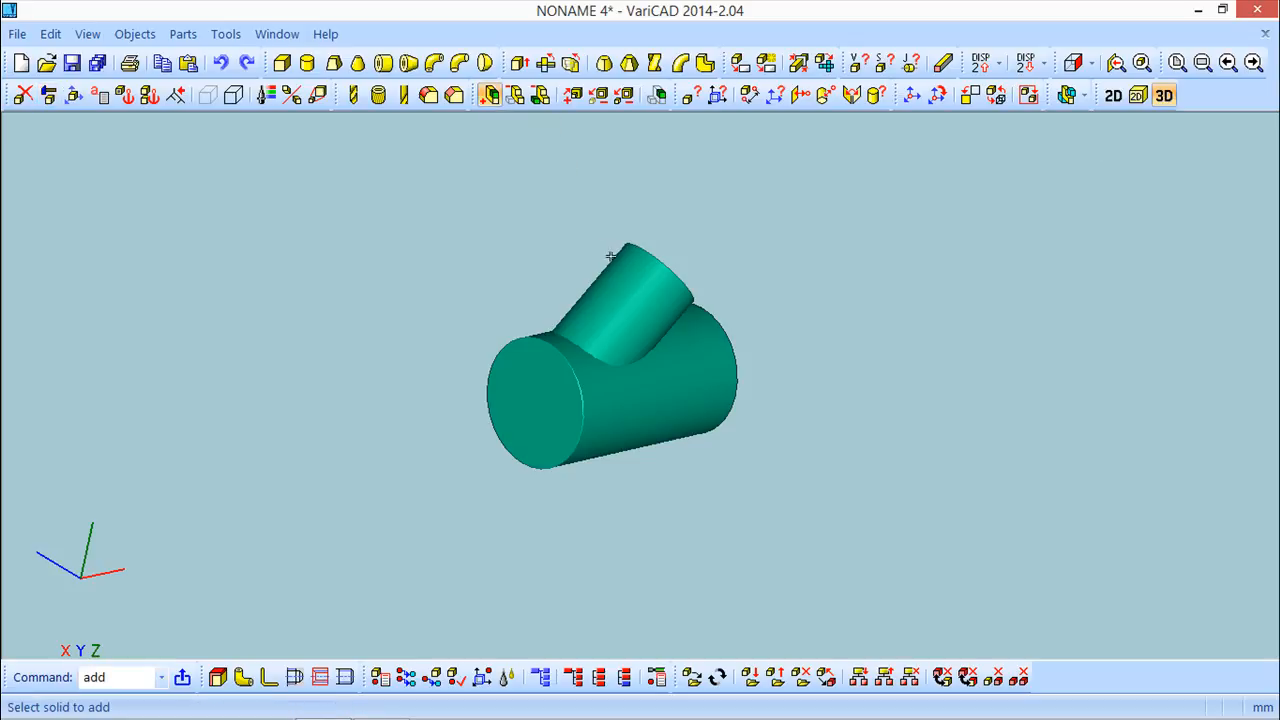
left_click(540, 400)
left_click(610, 300)
middle_click_drag(819, 427, 849, 434)
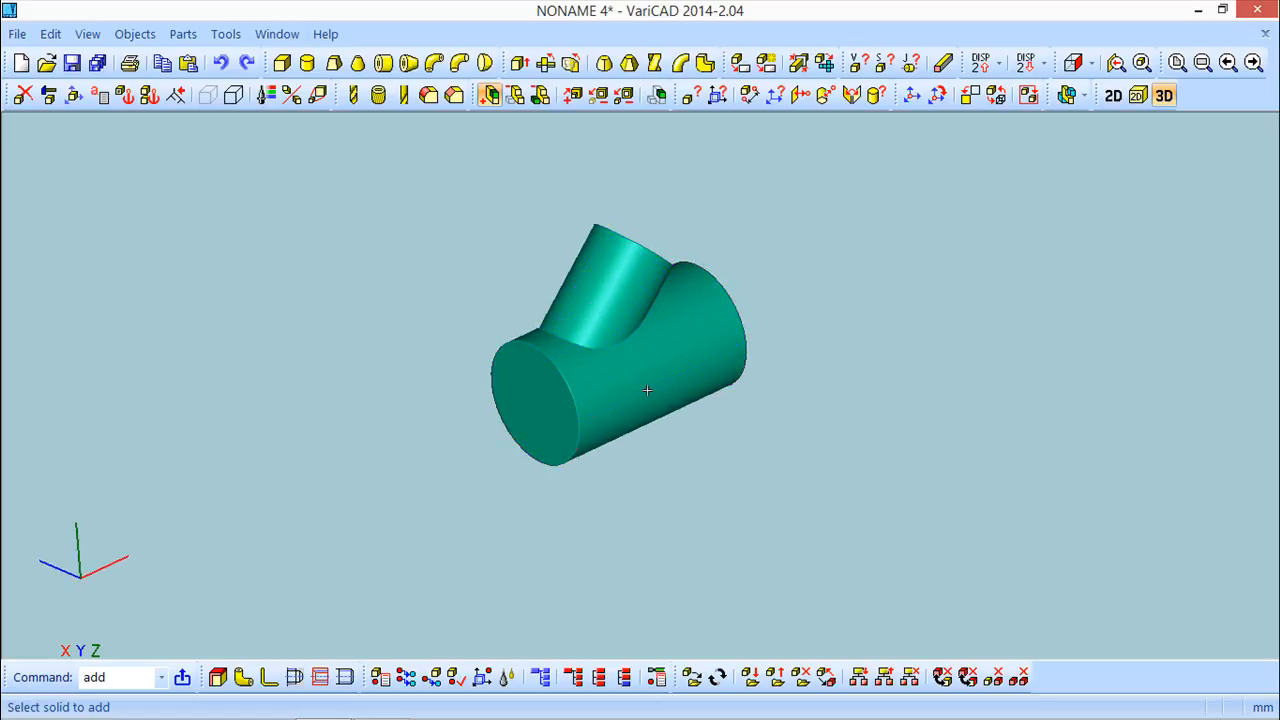
Set up a Surface Development with leaders and centre axes, no XY coordinates text file, and a changed "Unbent points" distance for nonlinear curves.
left_click(138, 35)
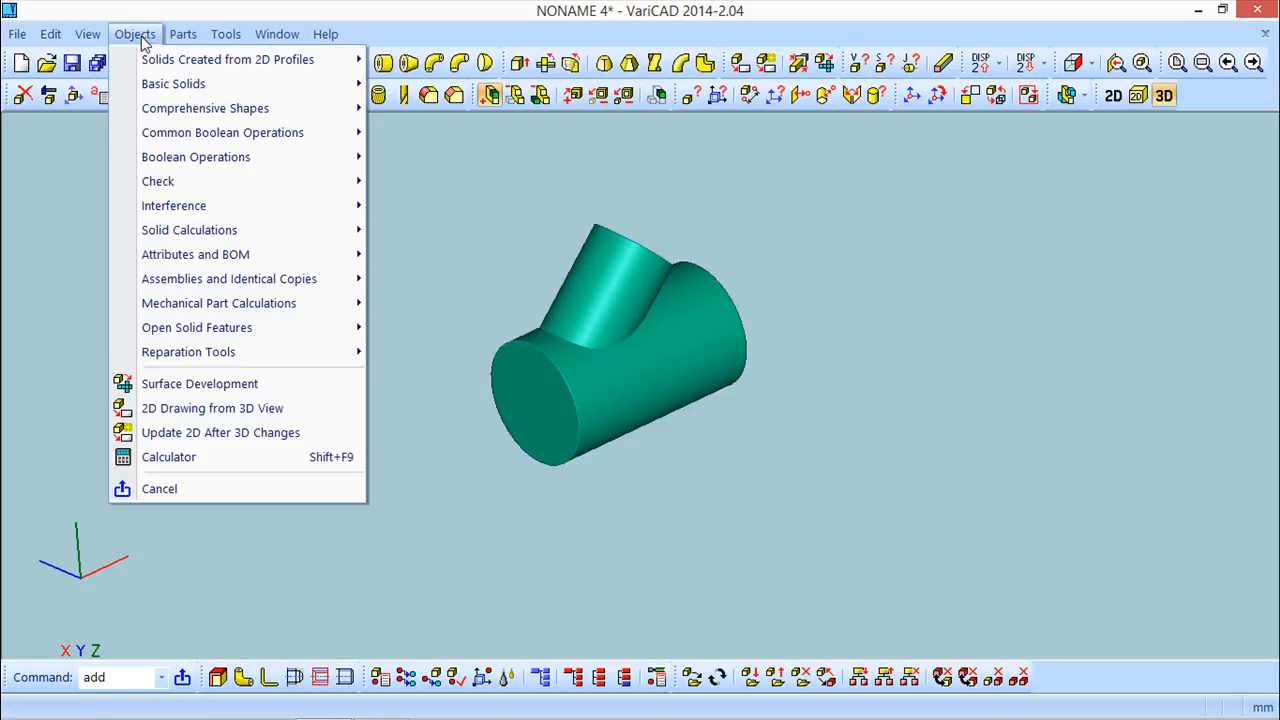
left_click(180, 384)
left_click_drag(246, 152, 305, 120)
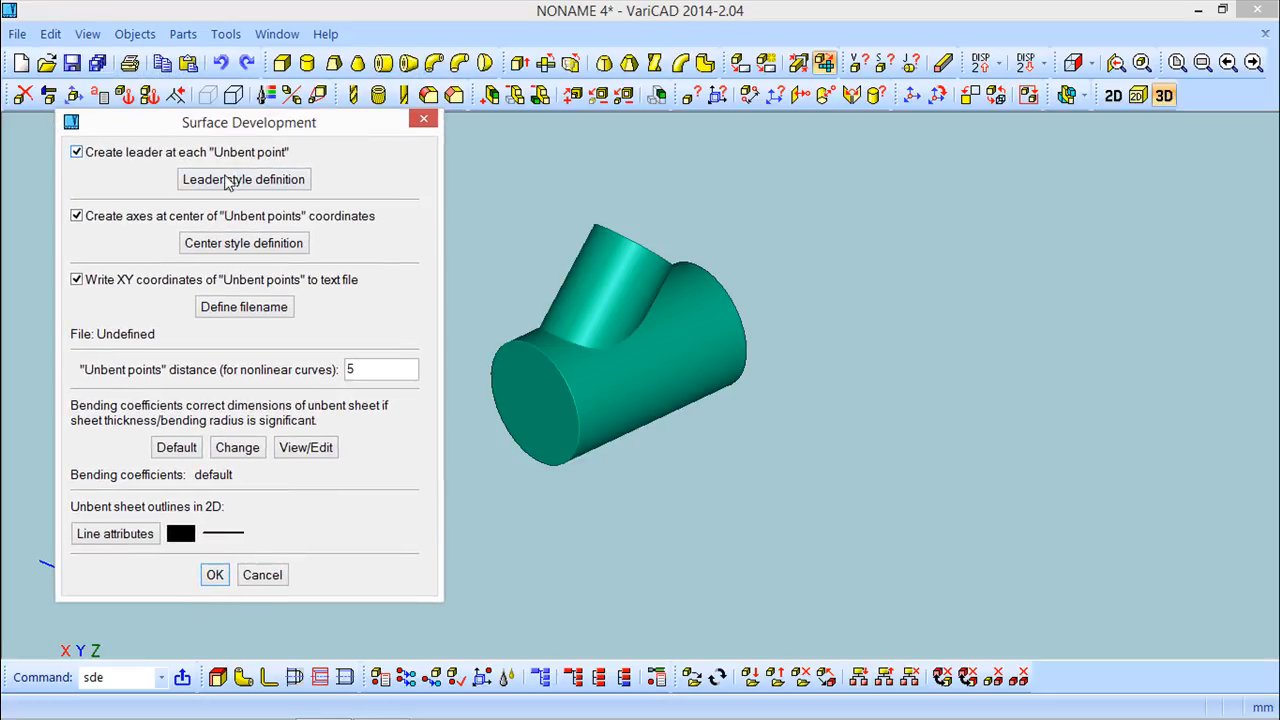
left_click(77, 281)
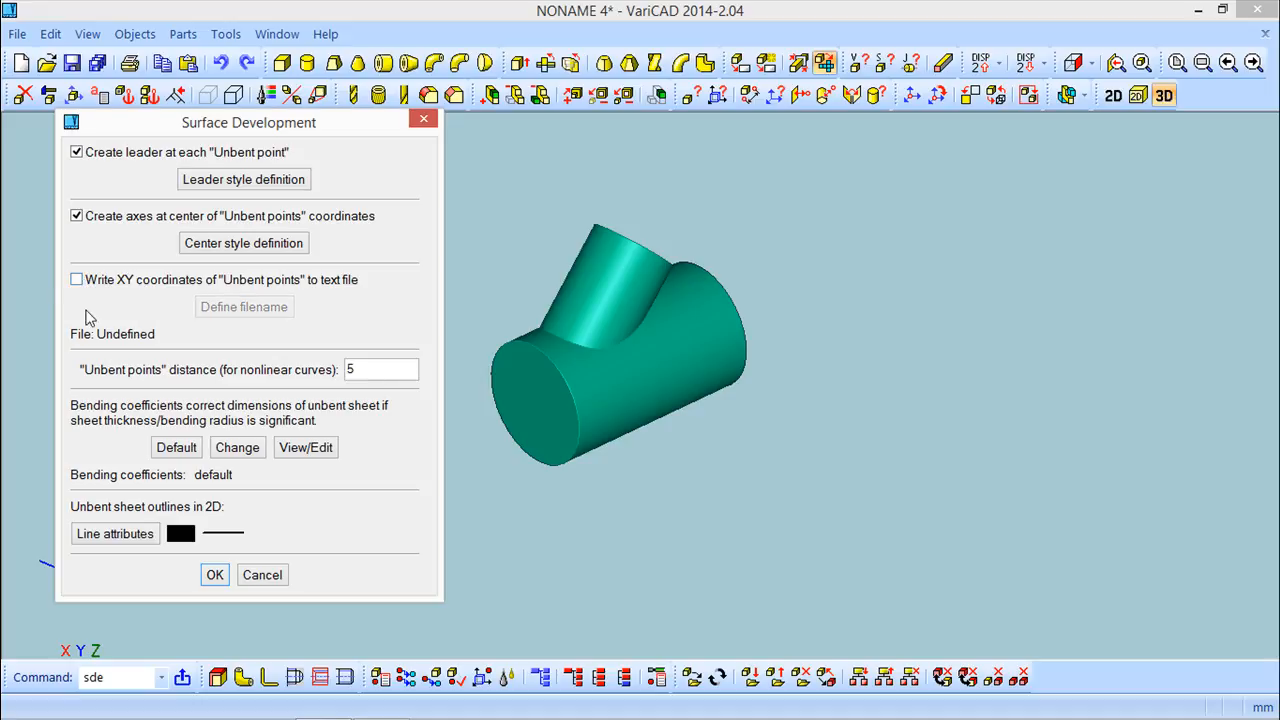
left_click_drag(374, 370, 313, 360)
left_click(215, 577)
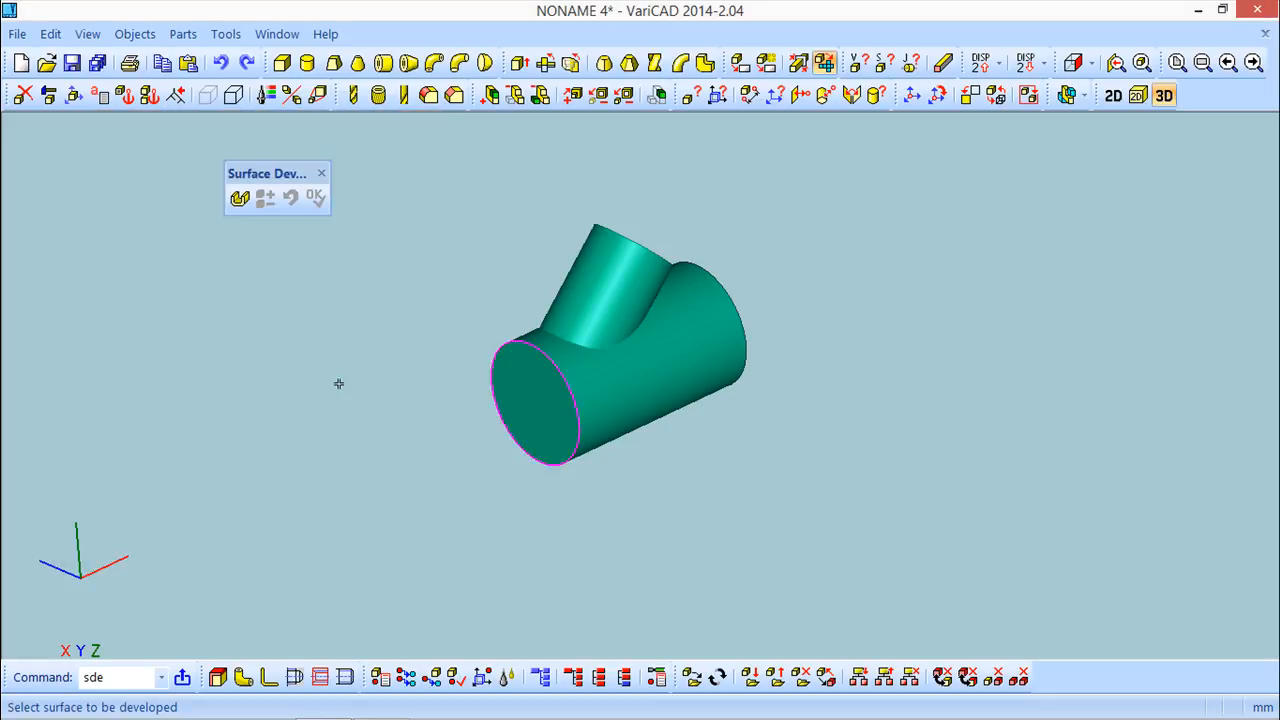
Develop the larger cylinder's curved face as outer sheet-metal surface, place the flat pattern in 2D, and locate its coordinate origin outside the lower-left corner.
left_click(649, 390)
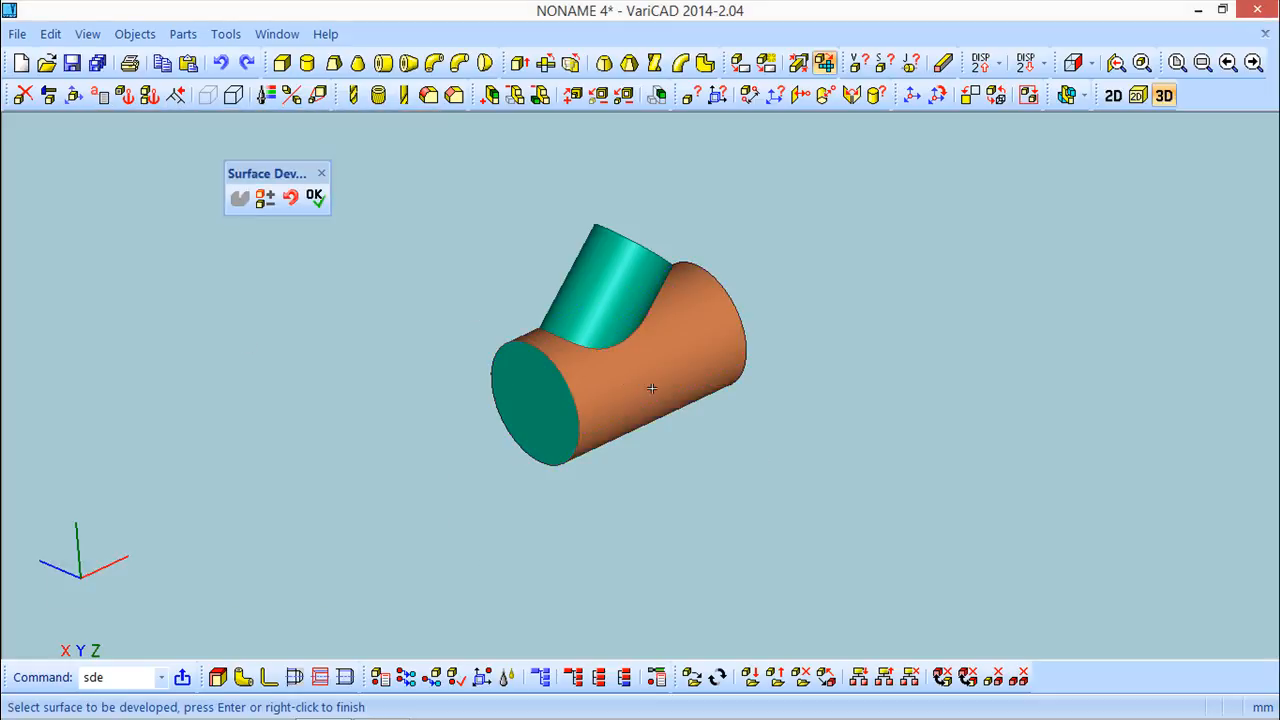
left_click(314, 198)
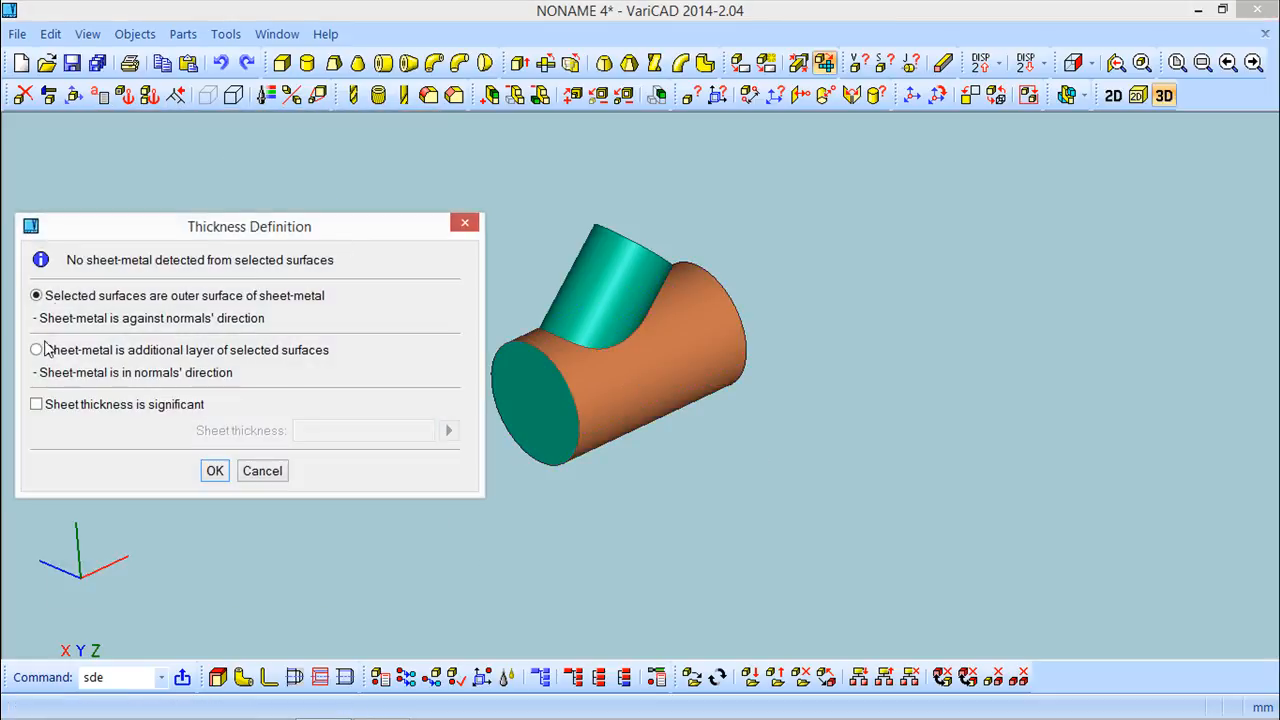
left_click(215, 471)
left_click(481, 277)
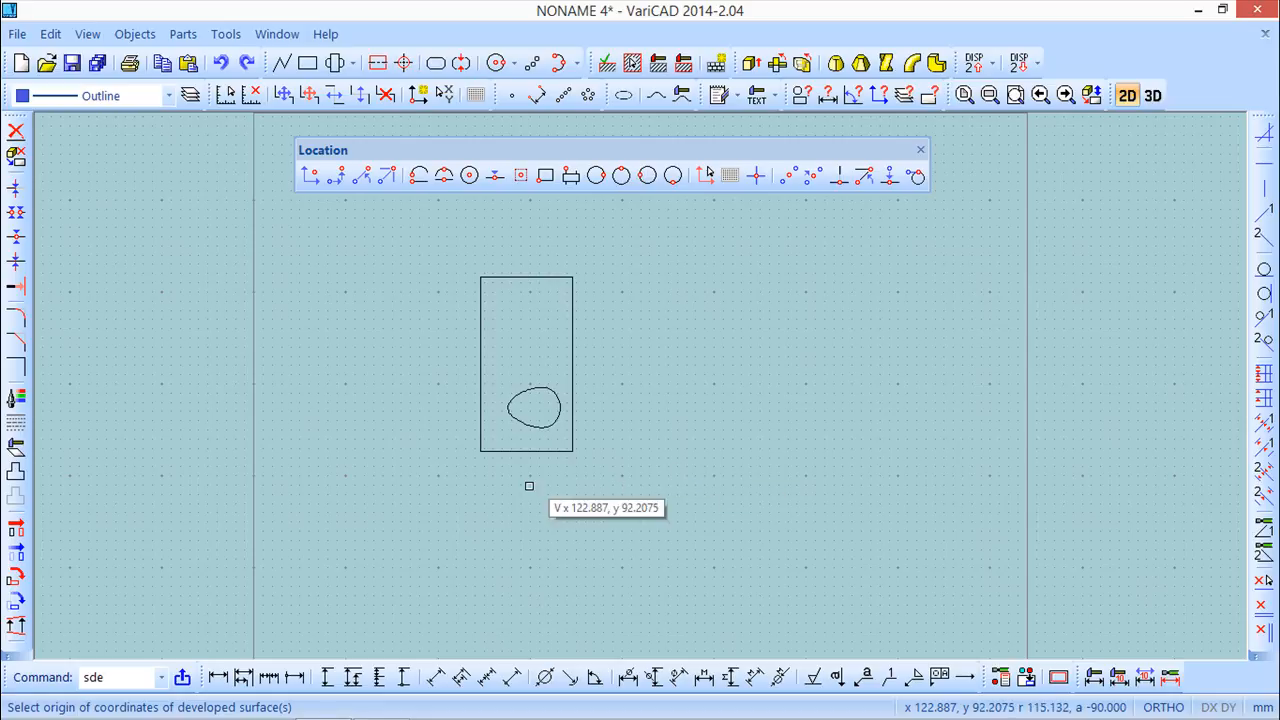
left_click(373, 491)
Place leader numbers 1 to 4 outside the four corners of the rectangular flat pattern.
left_click(392, 214)
left_click(637, 214)
left_click(702, 529)
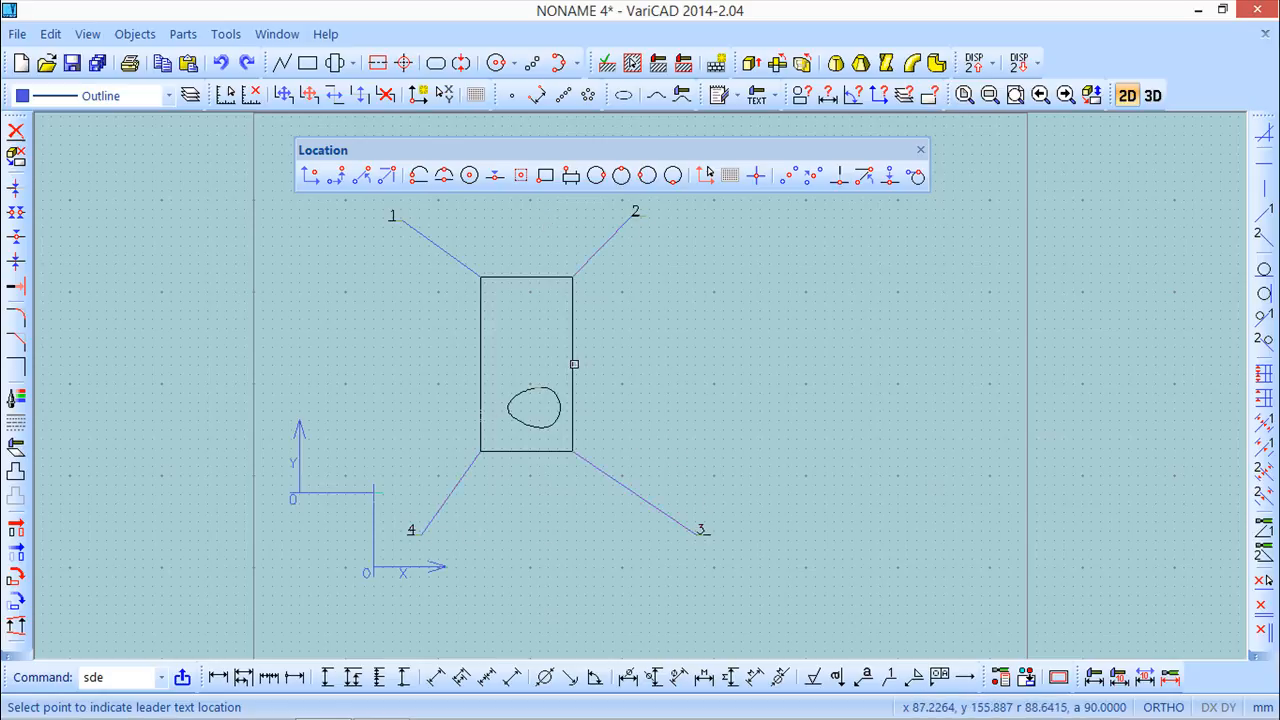
Place leader numbers 5 to 9 around the branch opening in the flat pattern.
scroll(586, 345, "up", 5)
middle_click_drag(626, 396, 709, 197)
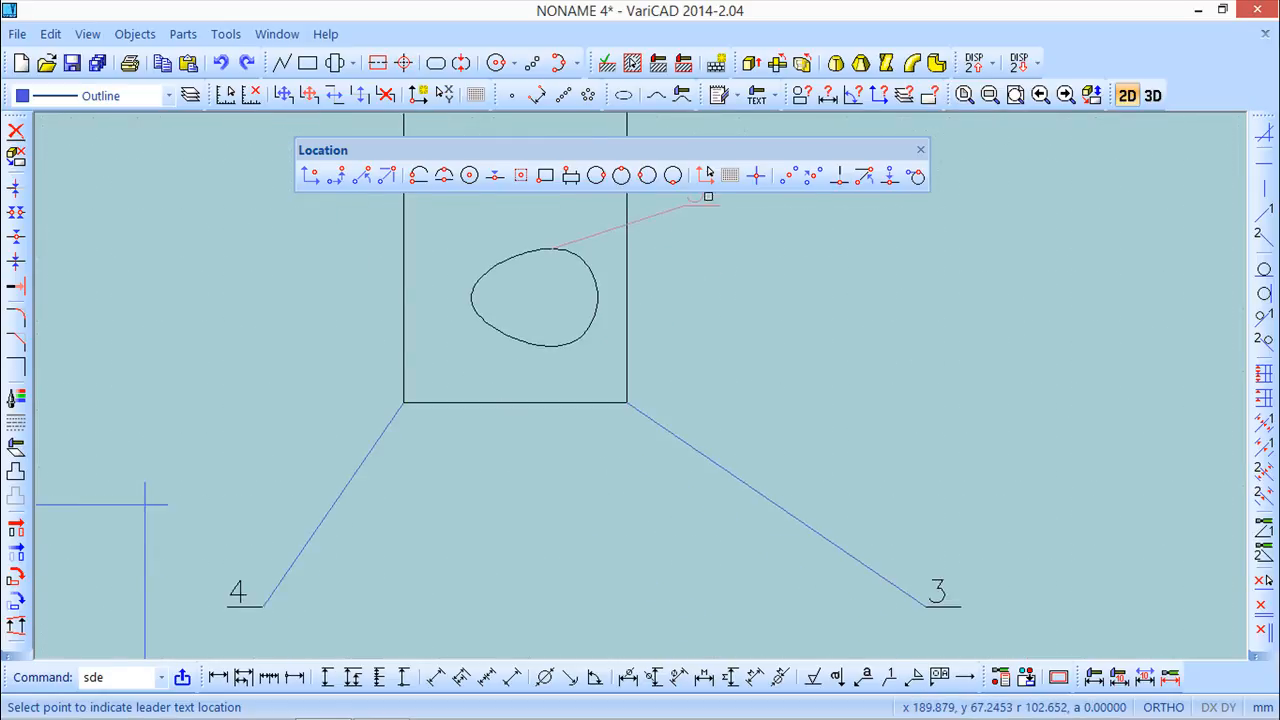
mouse_move(700, 272)
middle_mouse_down()
mouse_move(761, 420)
mouse_move(773, 527)
middle_mouse_up()
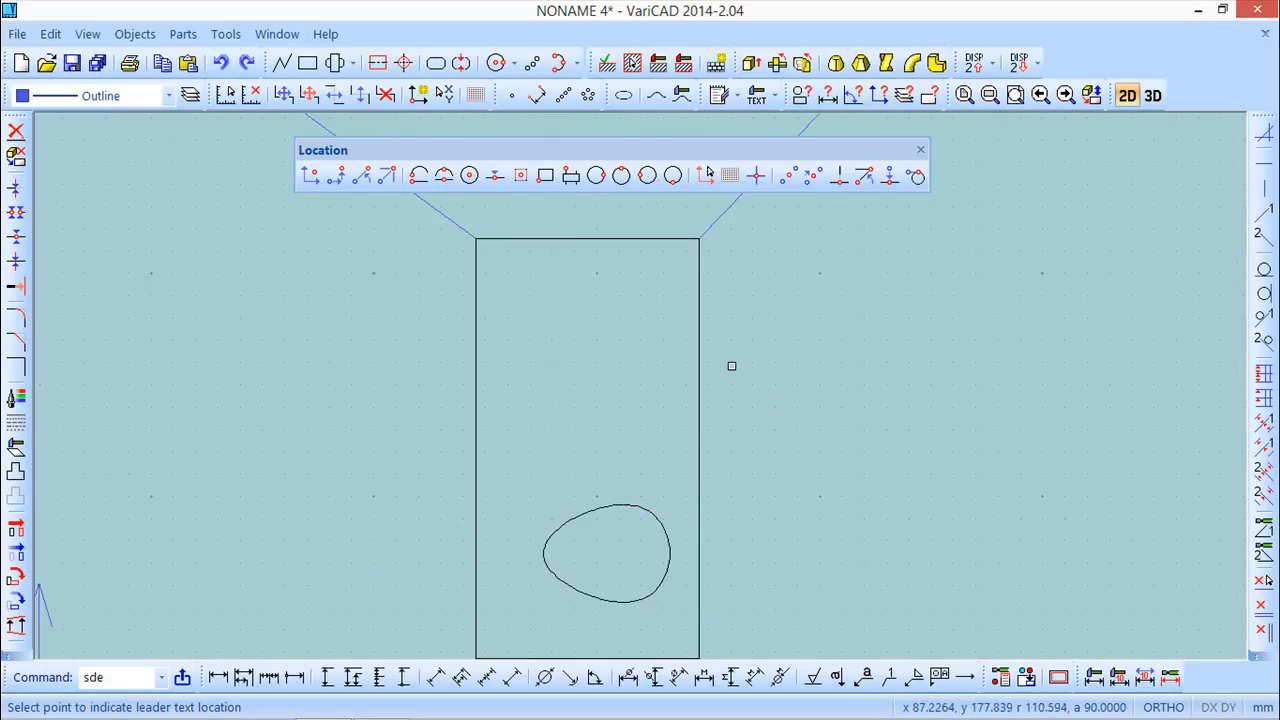
left_click(660, 403)
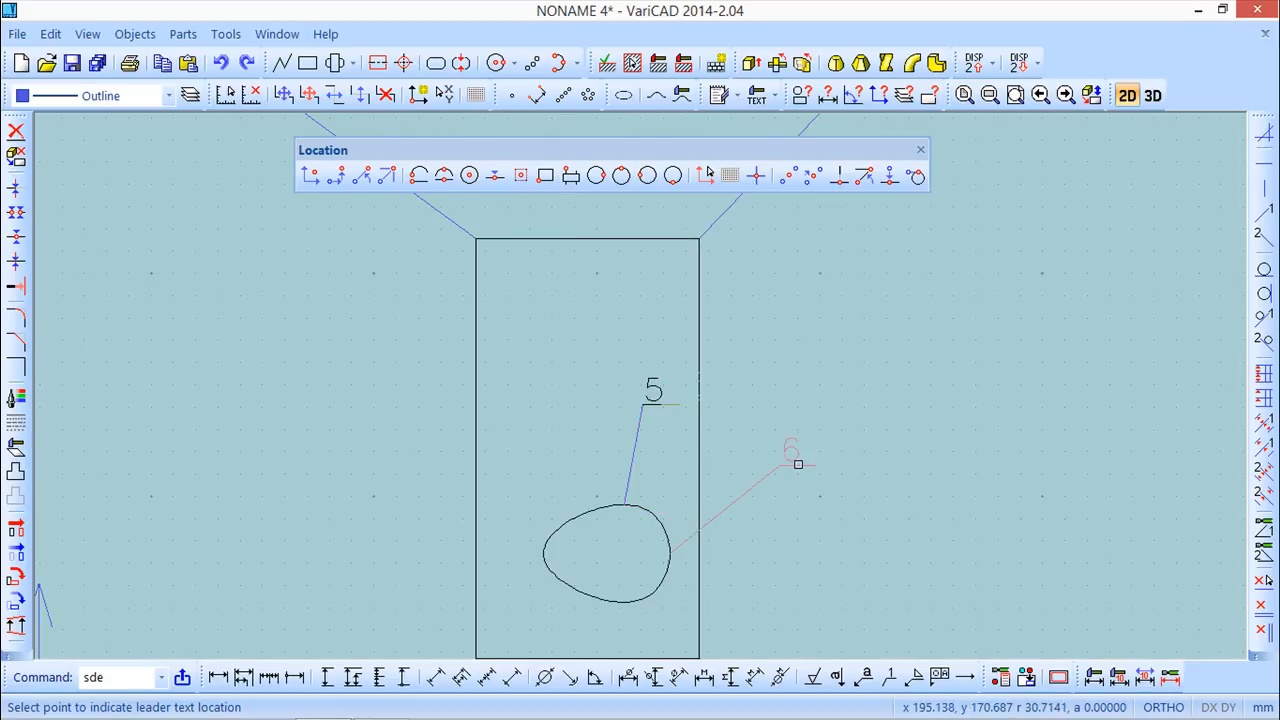
mouse_move(800, 449)
middle_mouse_down()
mouse_move(809, 406)
mouse_move(757, 223)
mouse_move(744, 248)
middle_mouse_up()
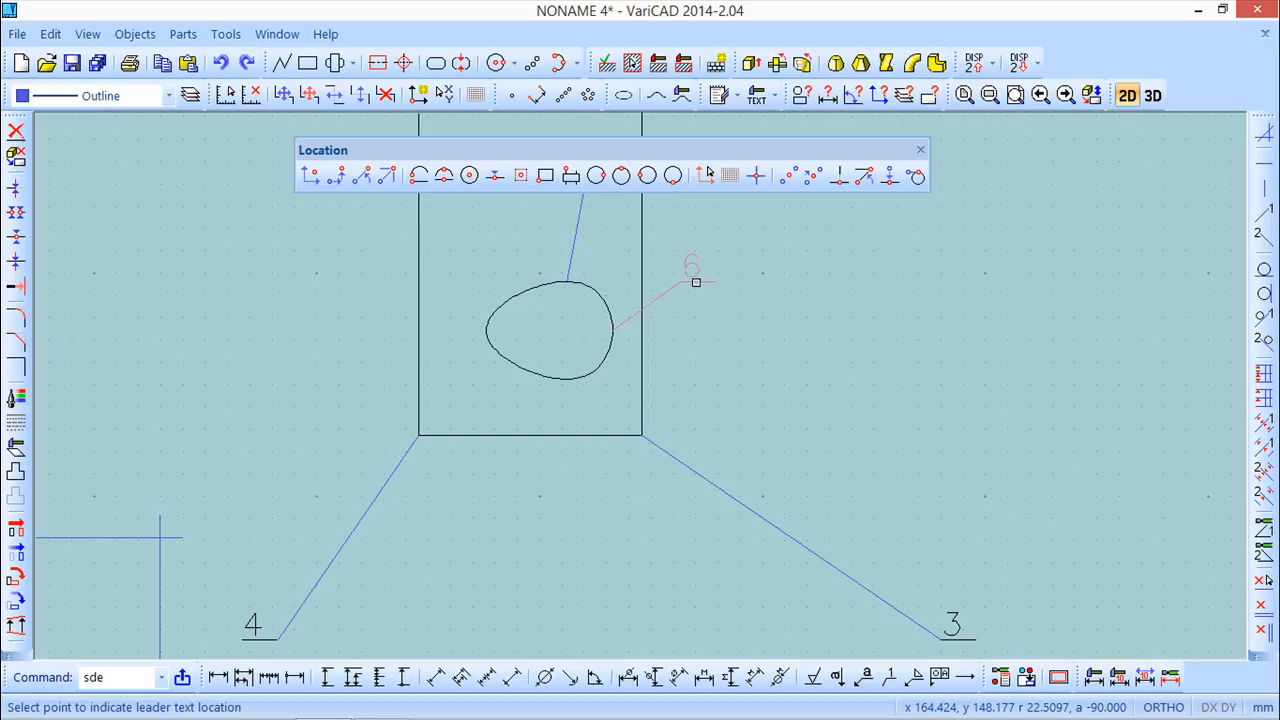
left_click(787, 275)
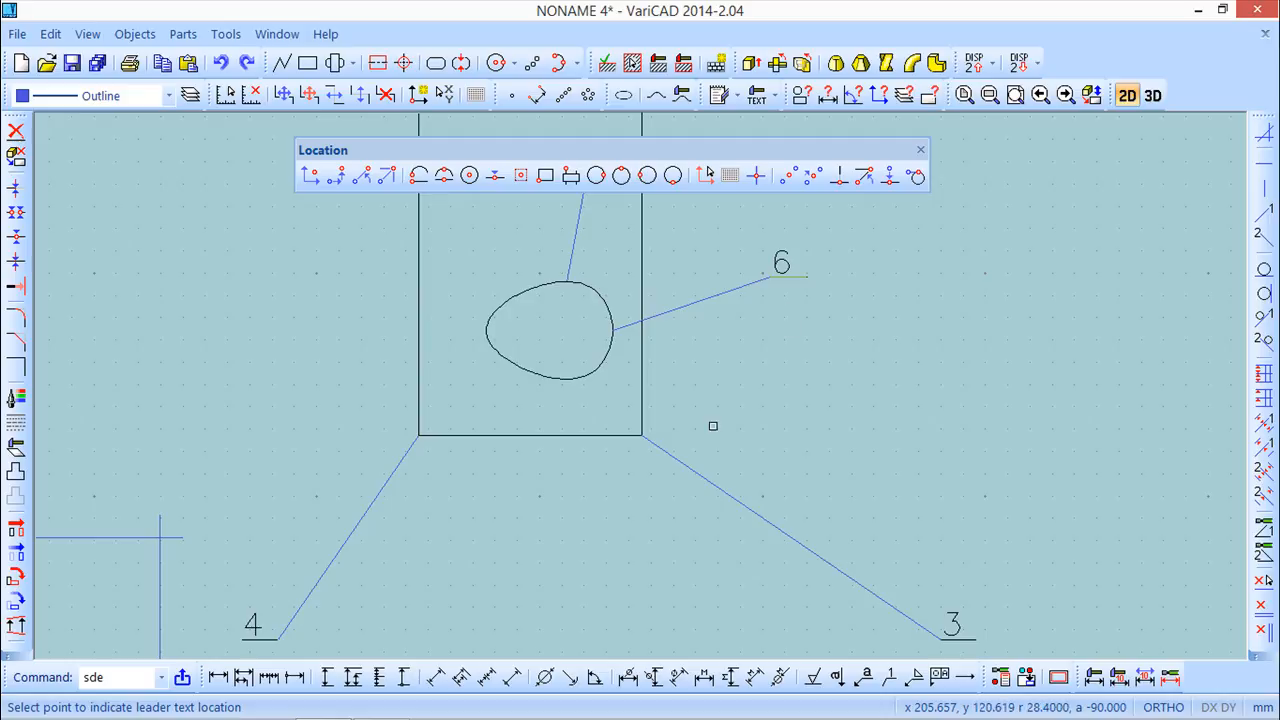
left_click(619, 558)
left_click(306, 487)
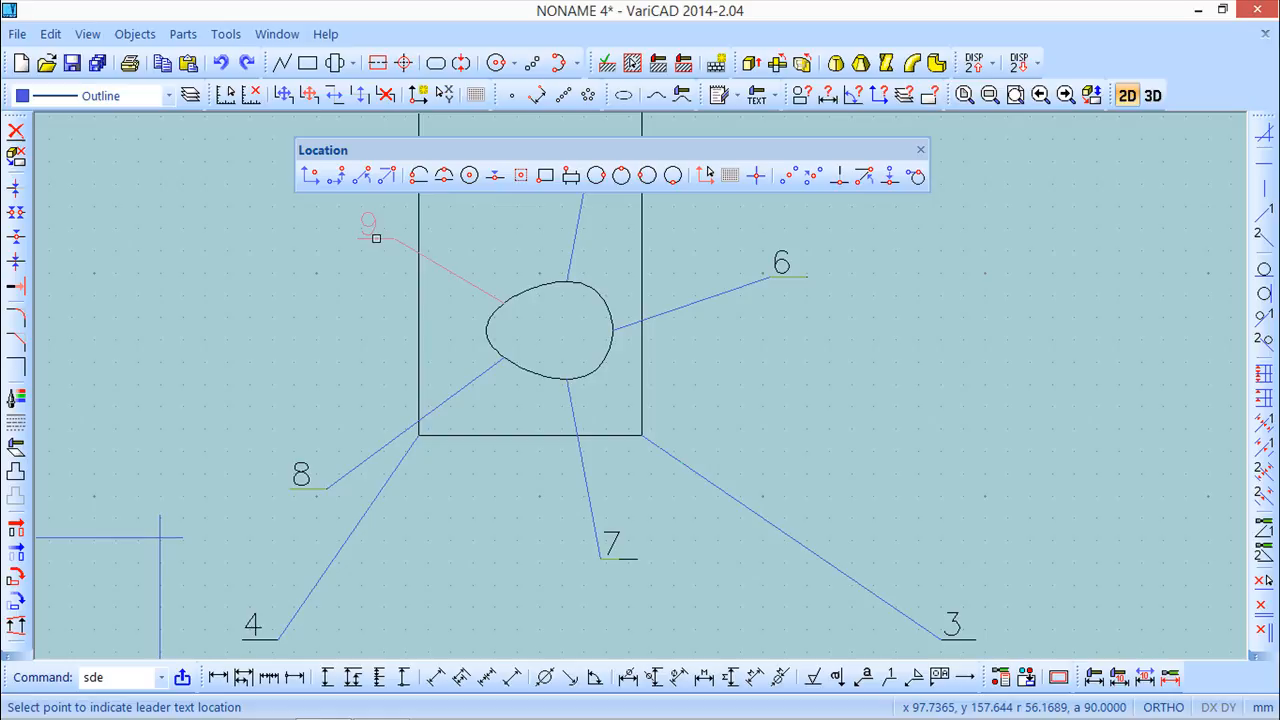
left_click(284, 240)
scroll(612, 367, "down", 2)
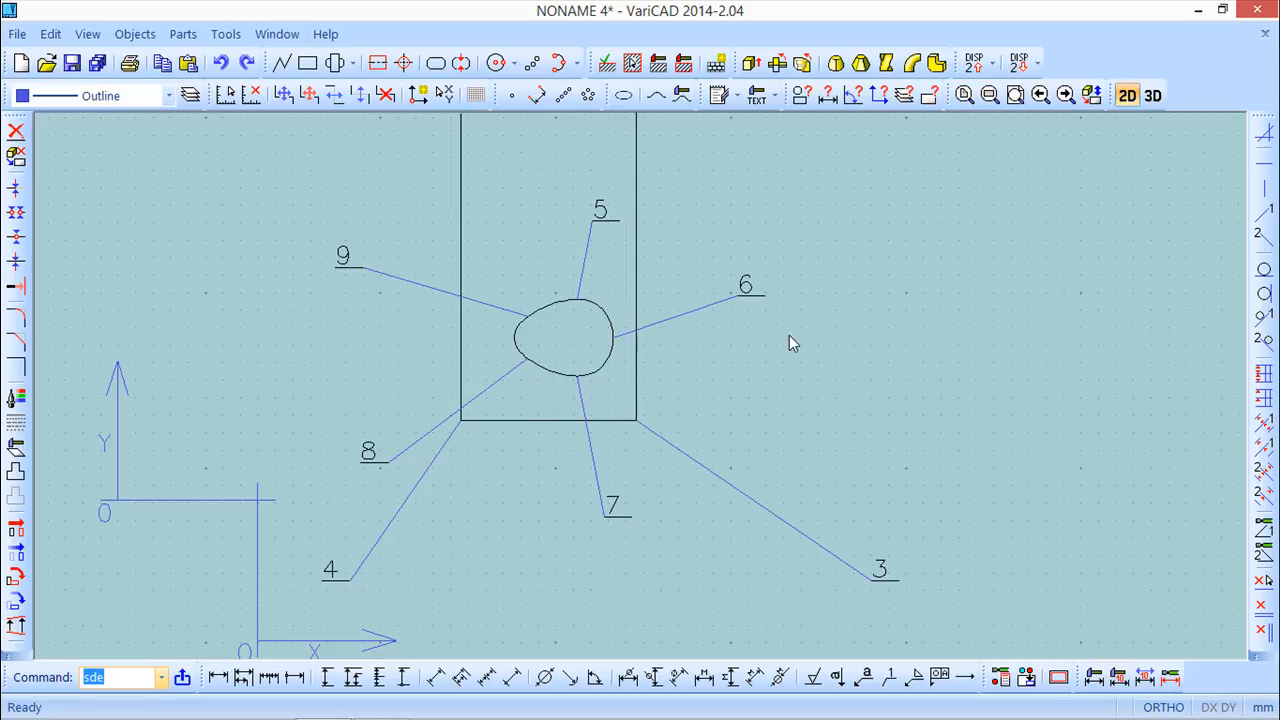
Close the document with the branched cylinder's flat pattern without saving it.
scroll(789, 343, "down", 4)
middle_click_drag(691, 323, 696, 283)
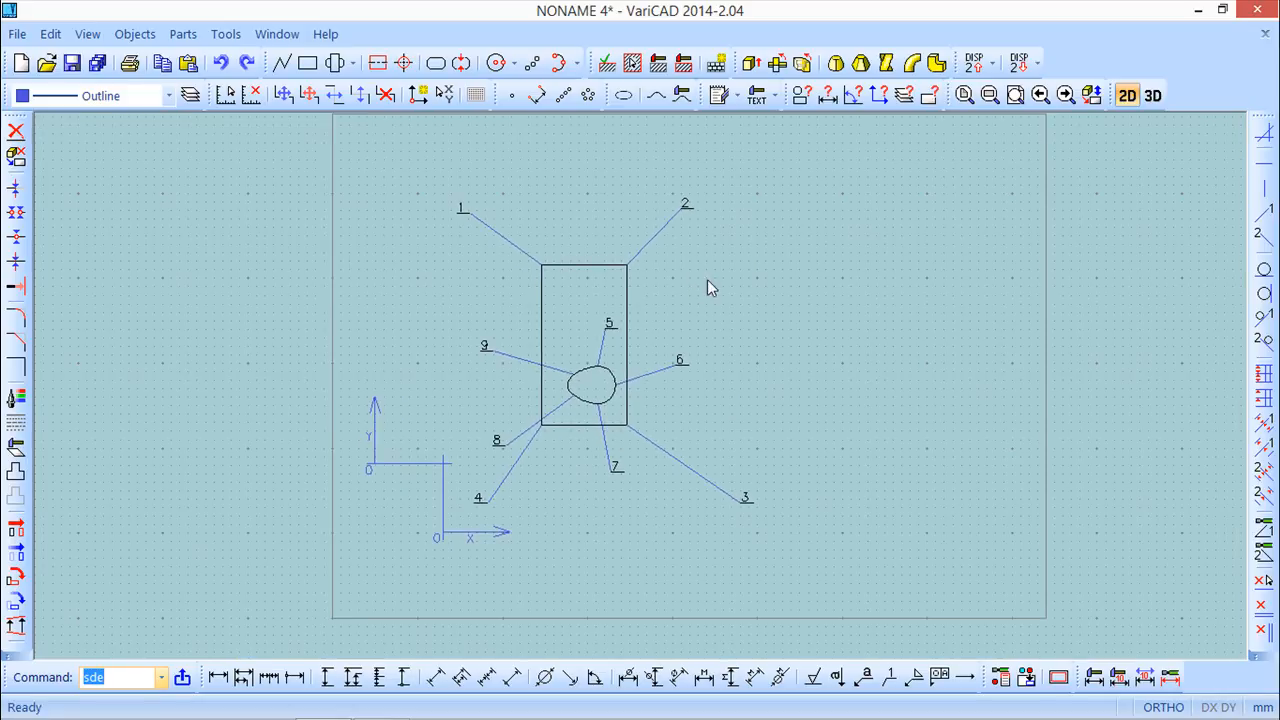
left_click(17, 34)
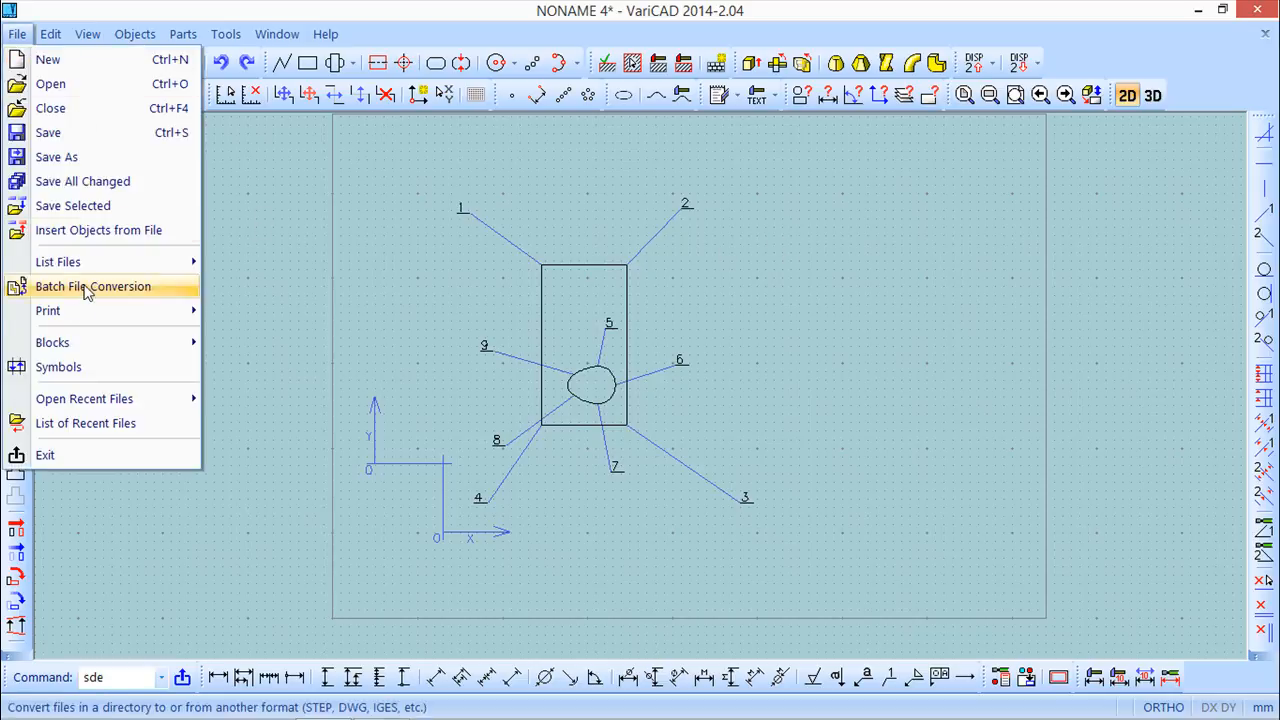
left_click(76, 108)
left_click(148, 134)
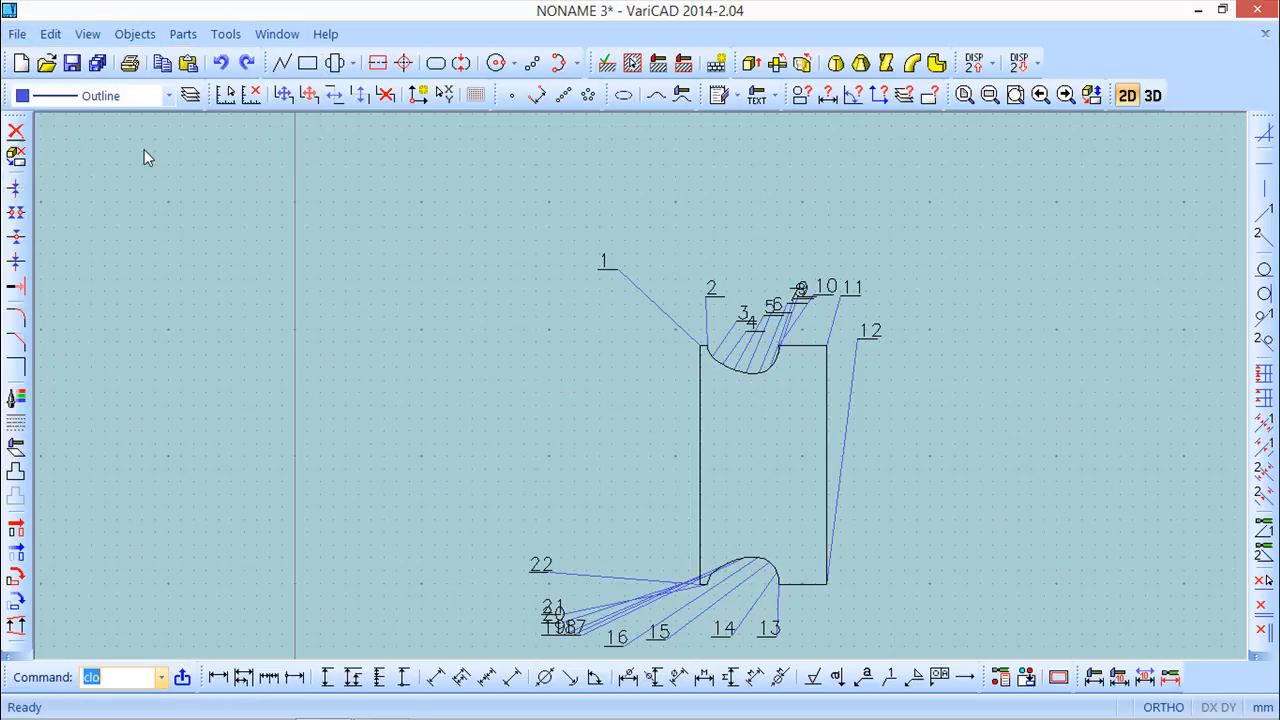
Close the NONAME 3 and NONAME 2 documents without saving their changes.
left_click(51, 34)
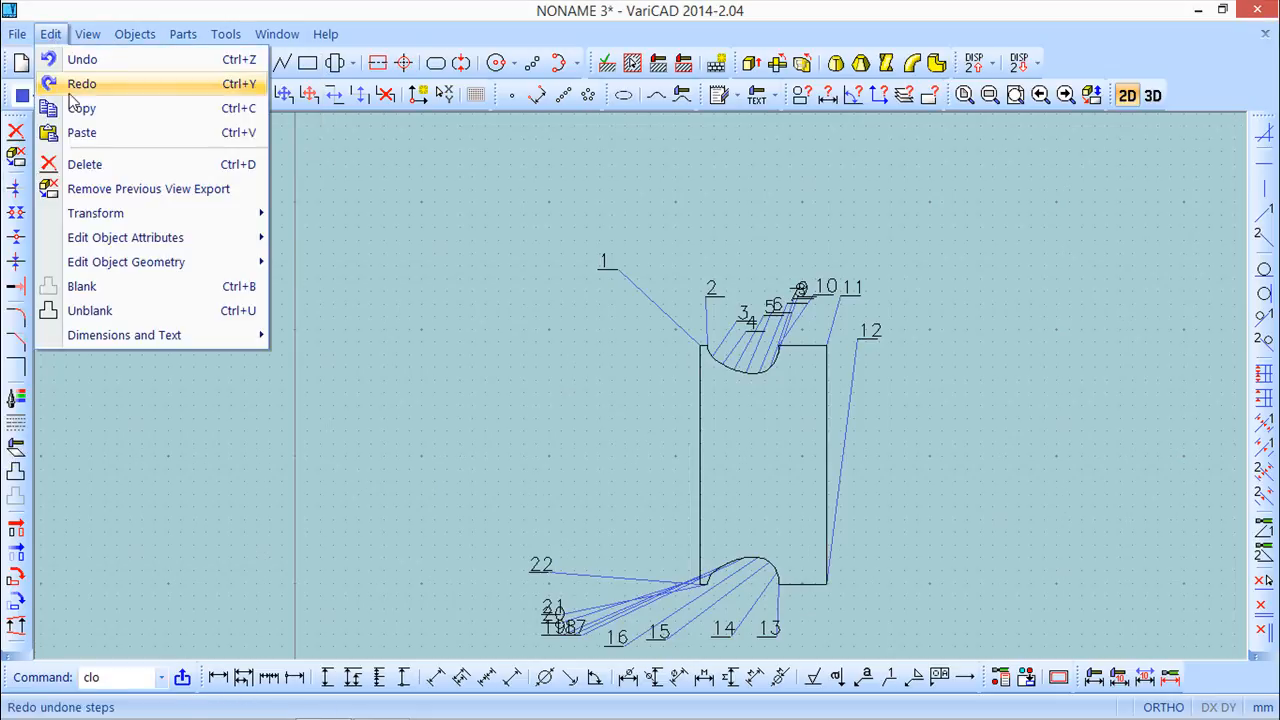
mouse_move(17, 34)
left_click(50, 108)
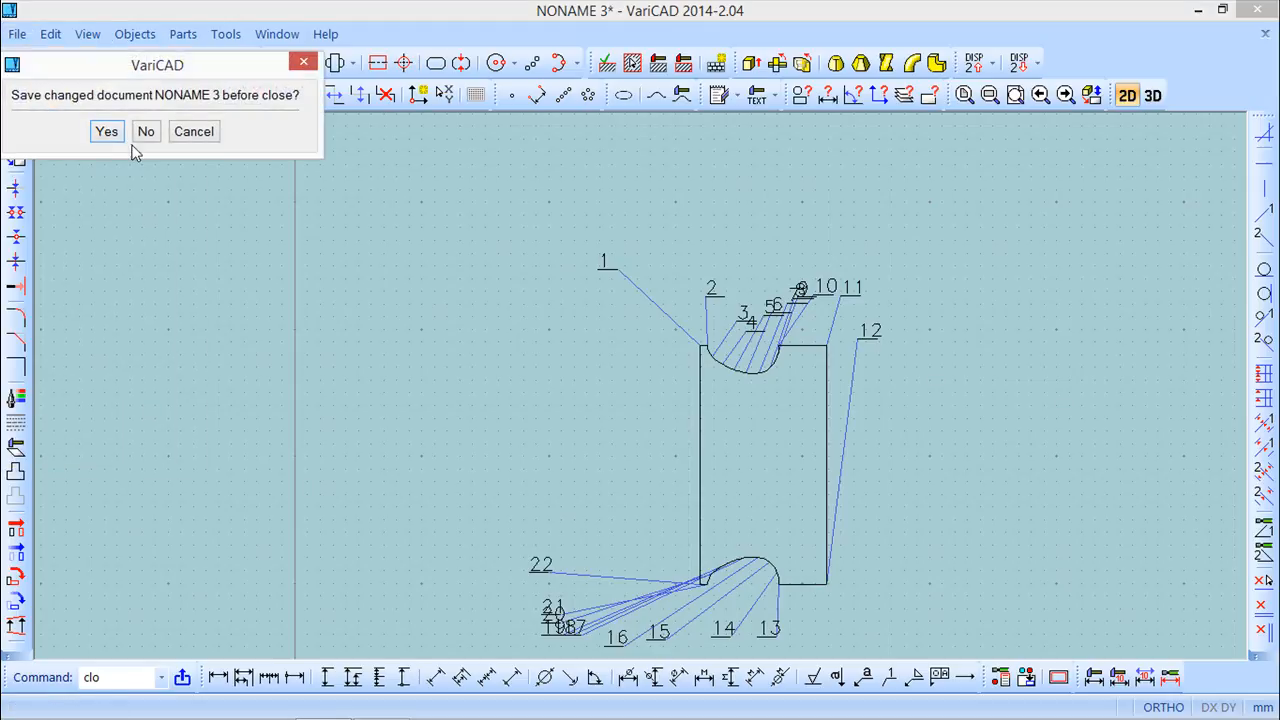
left_click(147, 132)
left_click(17, 34)
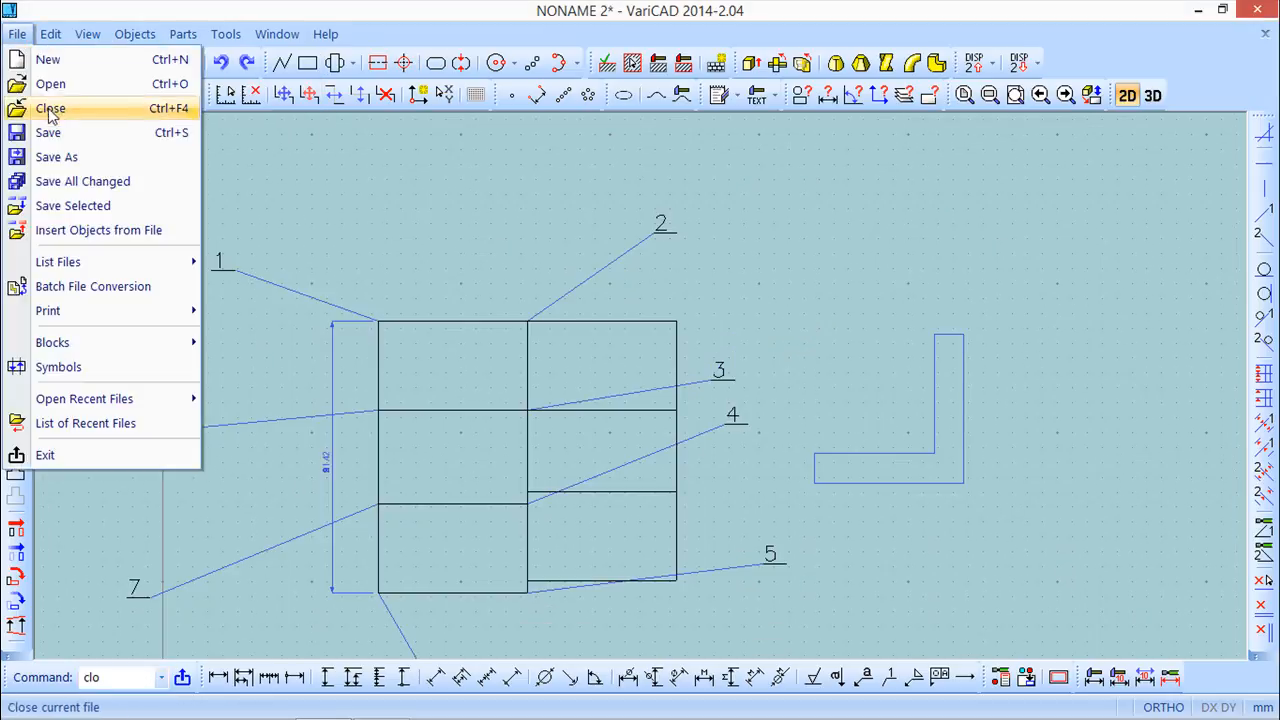
left_click(50, 108)
left_click(143, 134)
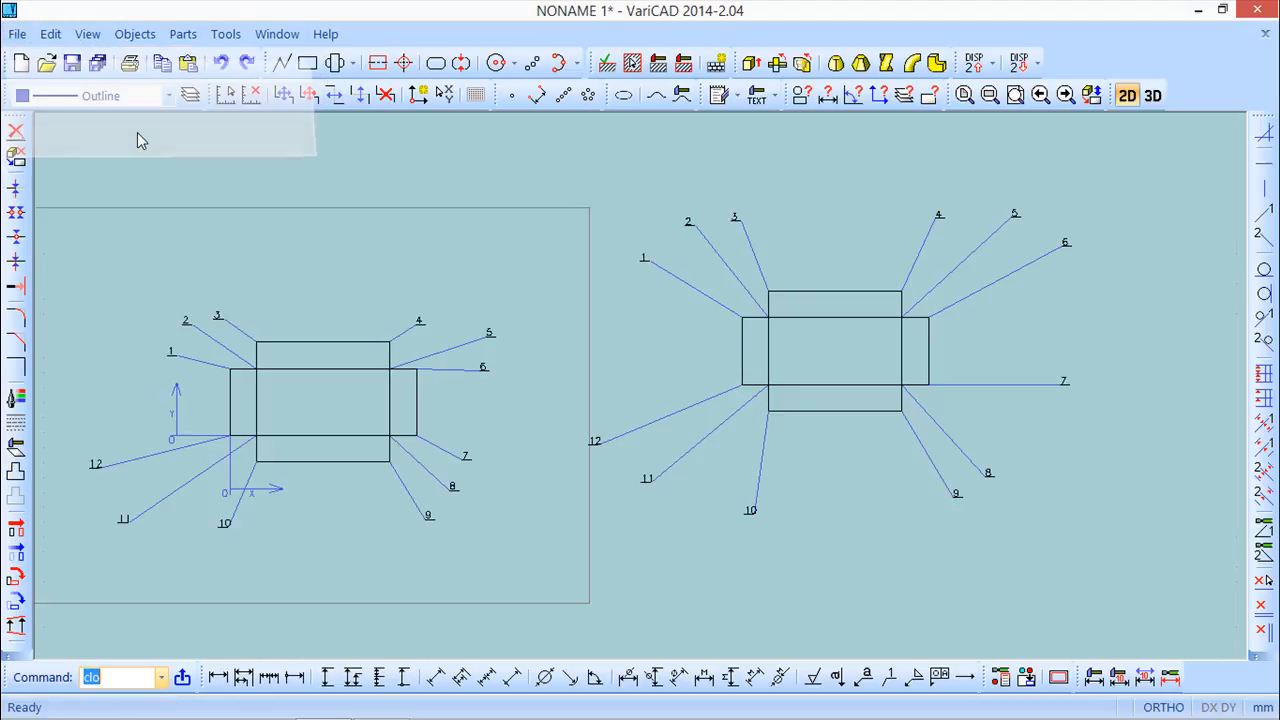
Close the NONAME 1 document without saving it and choose to create a new default document in its place.
left_click(17, 34)
left_click(40, 112)
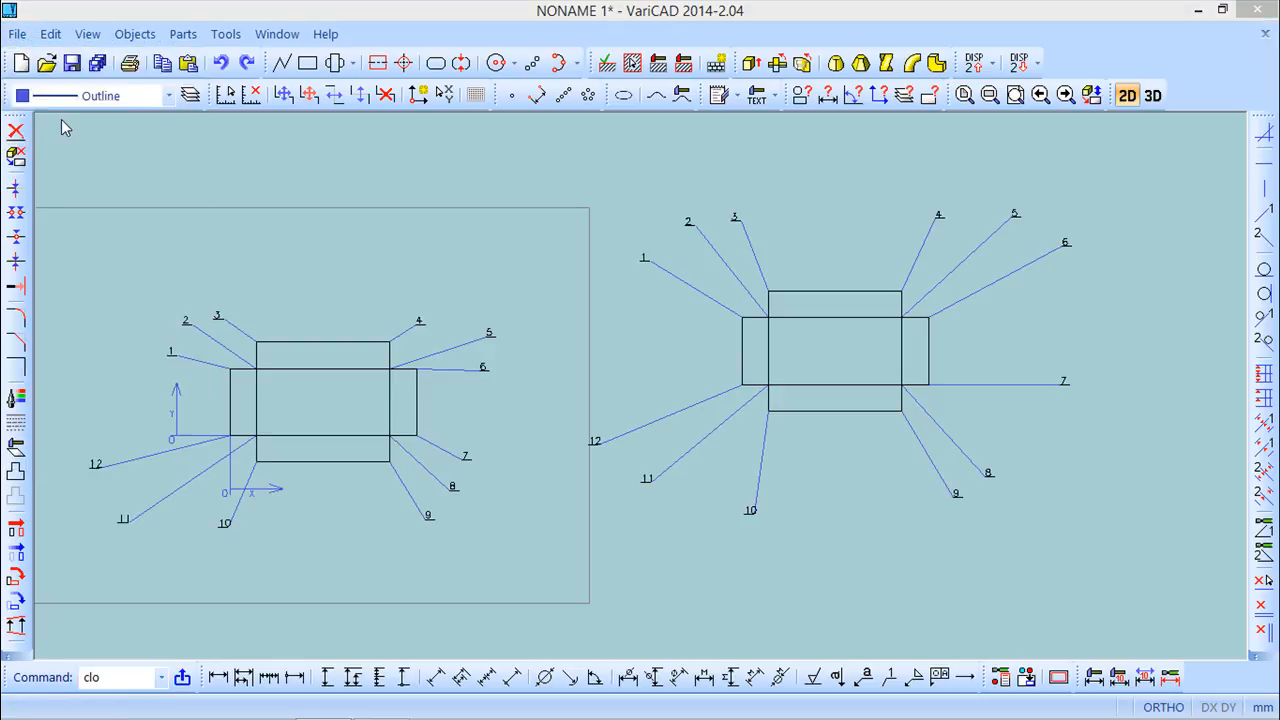
left_click(146, 134)
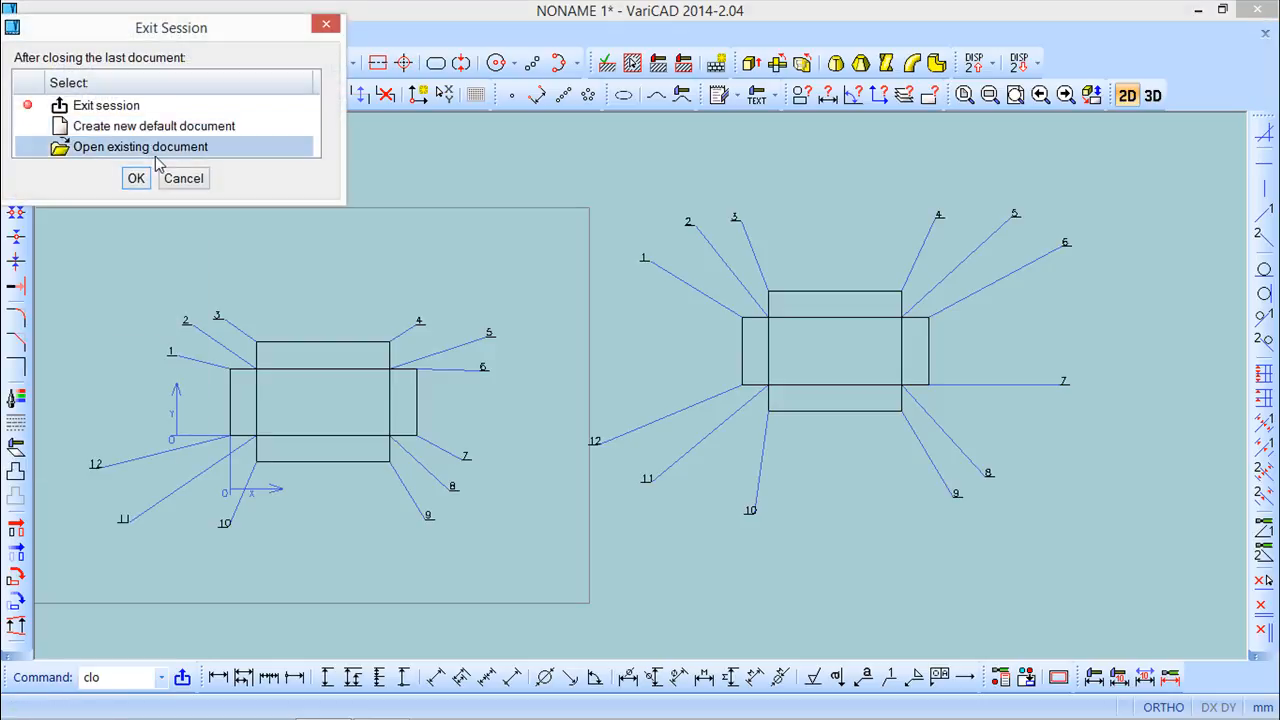
left_click(120, 126)
left_click(136, 178)
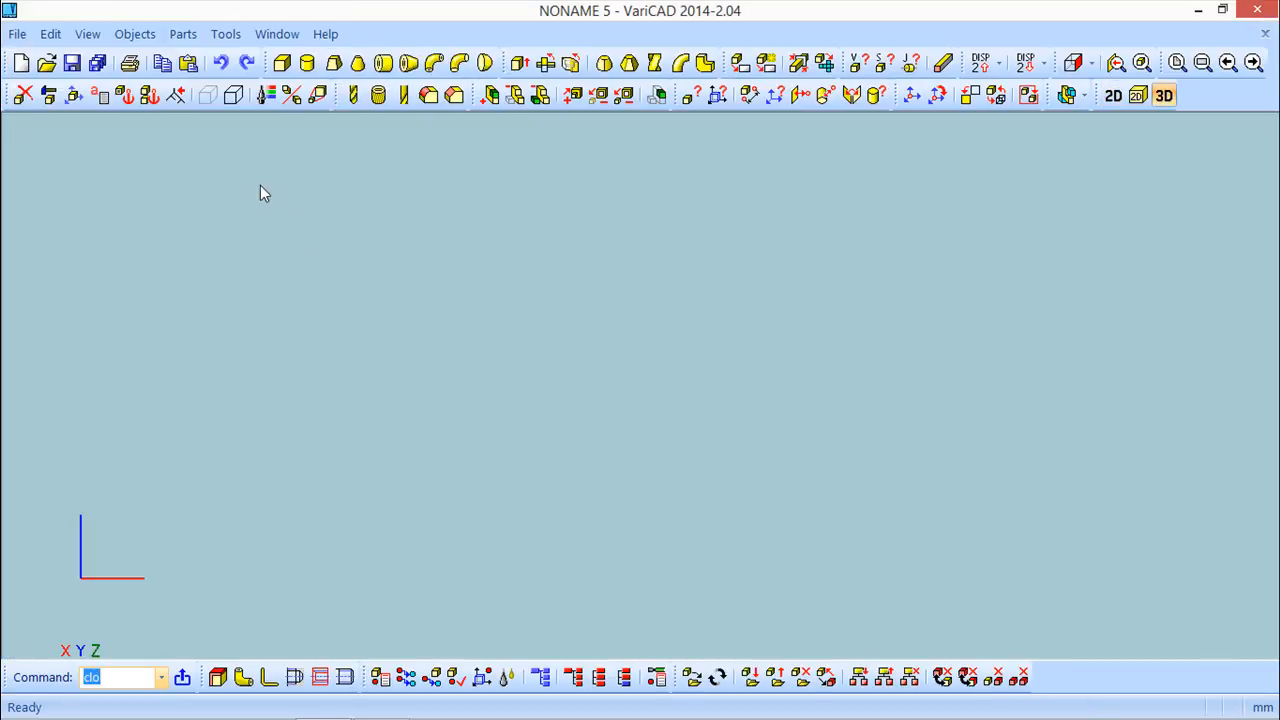
Open the drawing sample3 from the varicad folder.
left_click(47, 62)
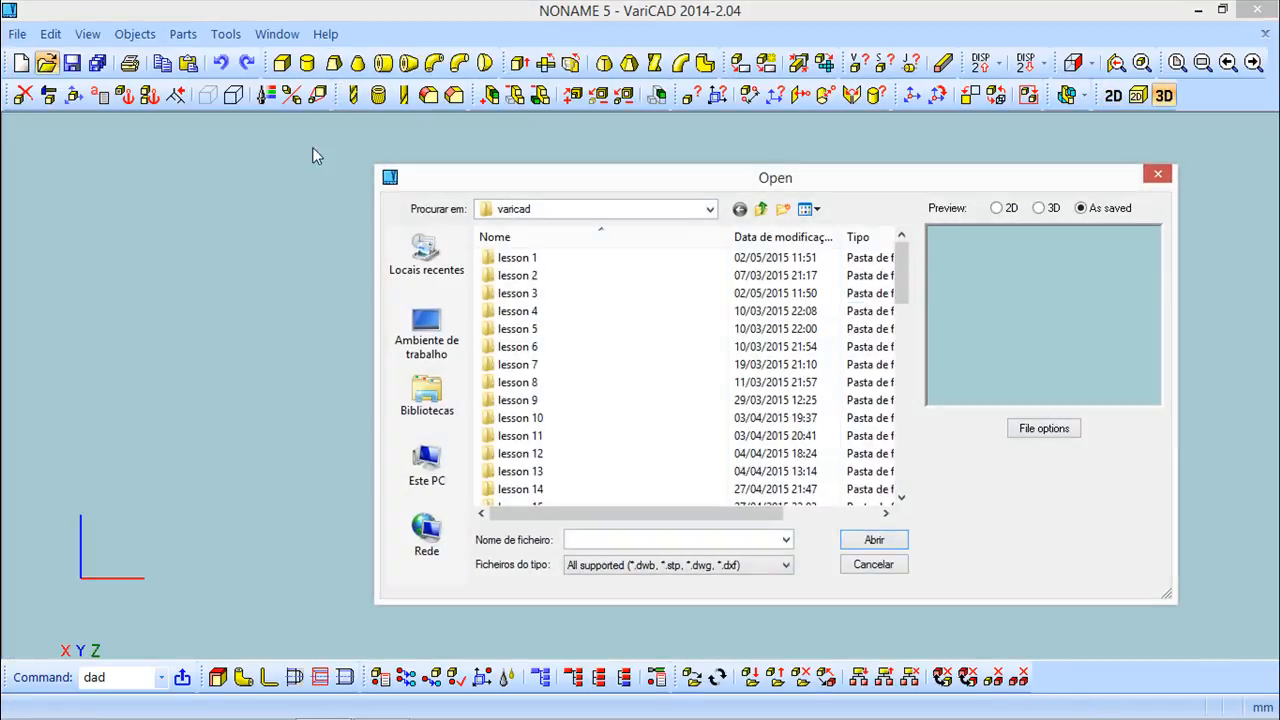
left_click_drag(910, 303, 914, 491)
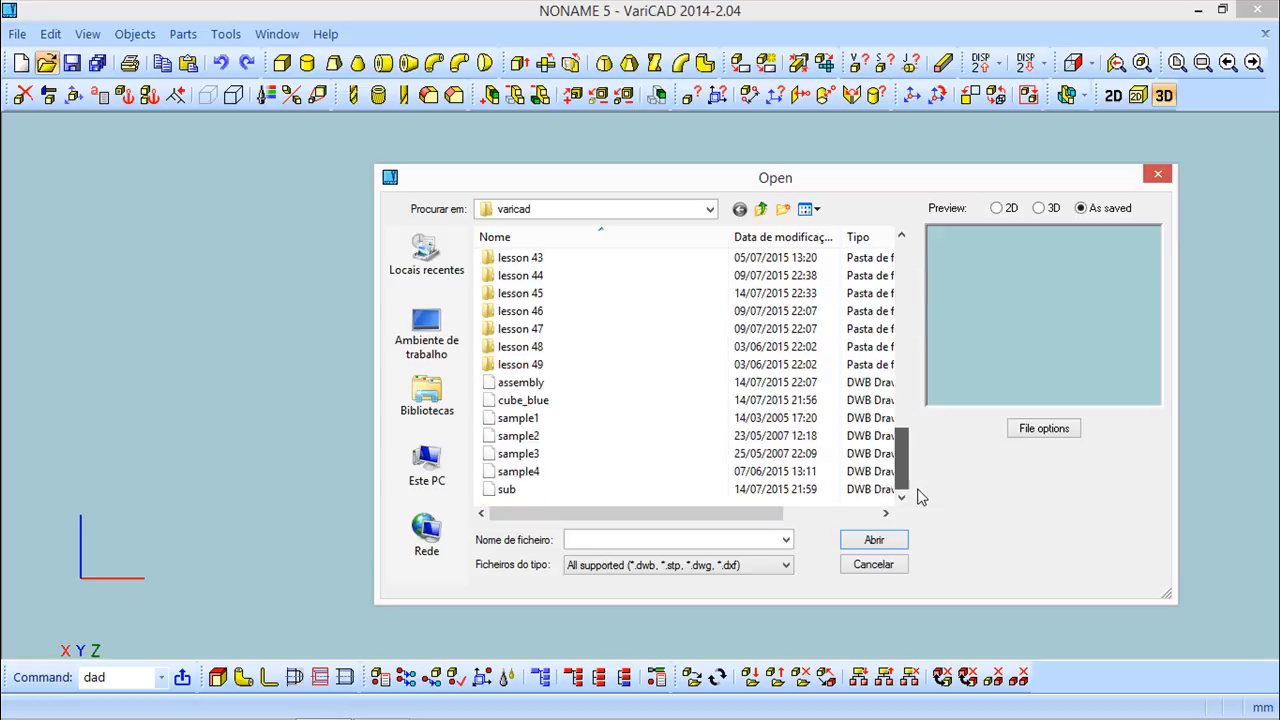
left_click(537, 474)
left_click(533, 456)
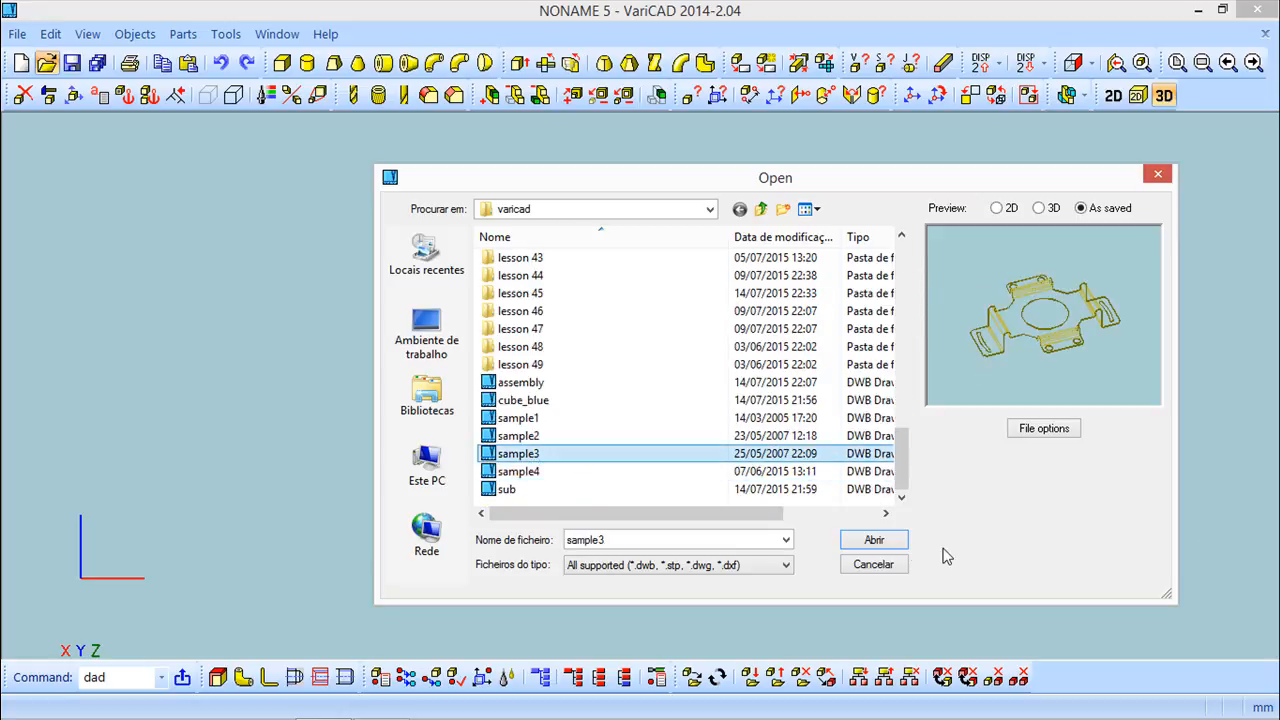
left_click(890, 542)
middle_click_drag(869, 457, 870, 418)
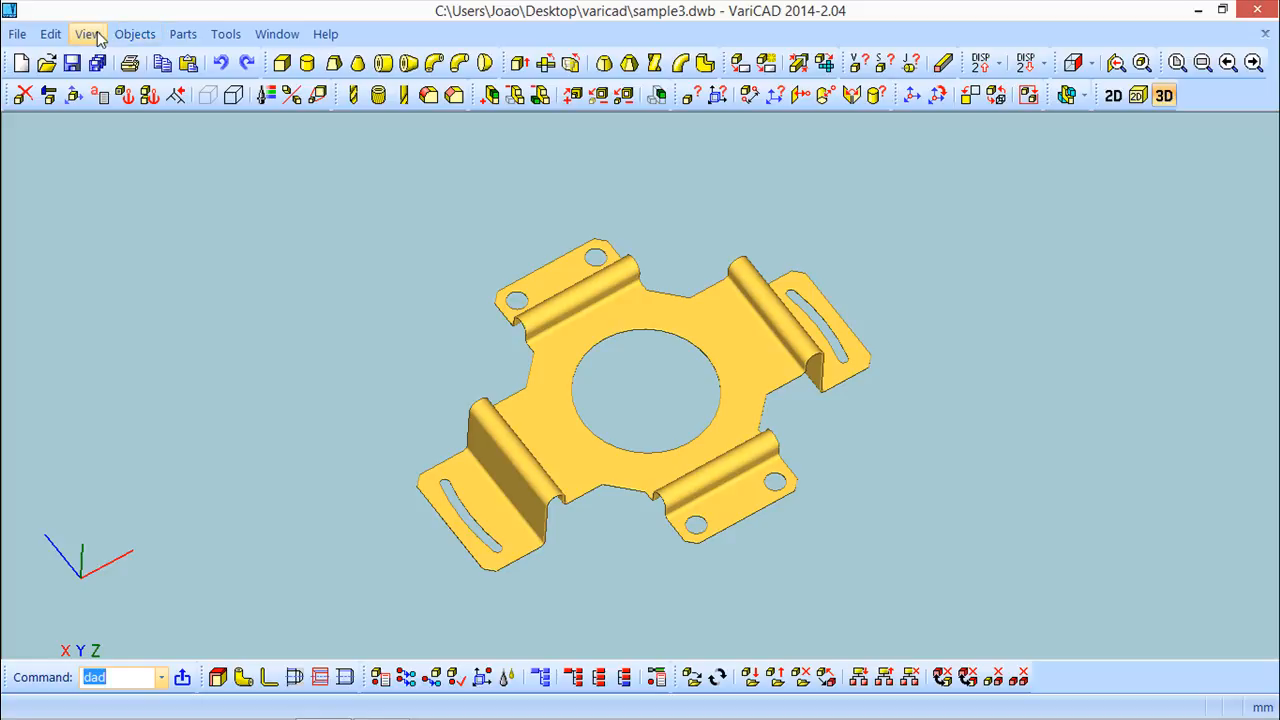
Start Surface Development with leaders at unbent points and axes at the coordinate center both turned off.
left_click(138, 38)
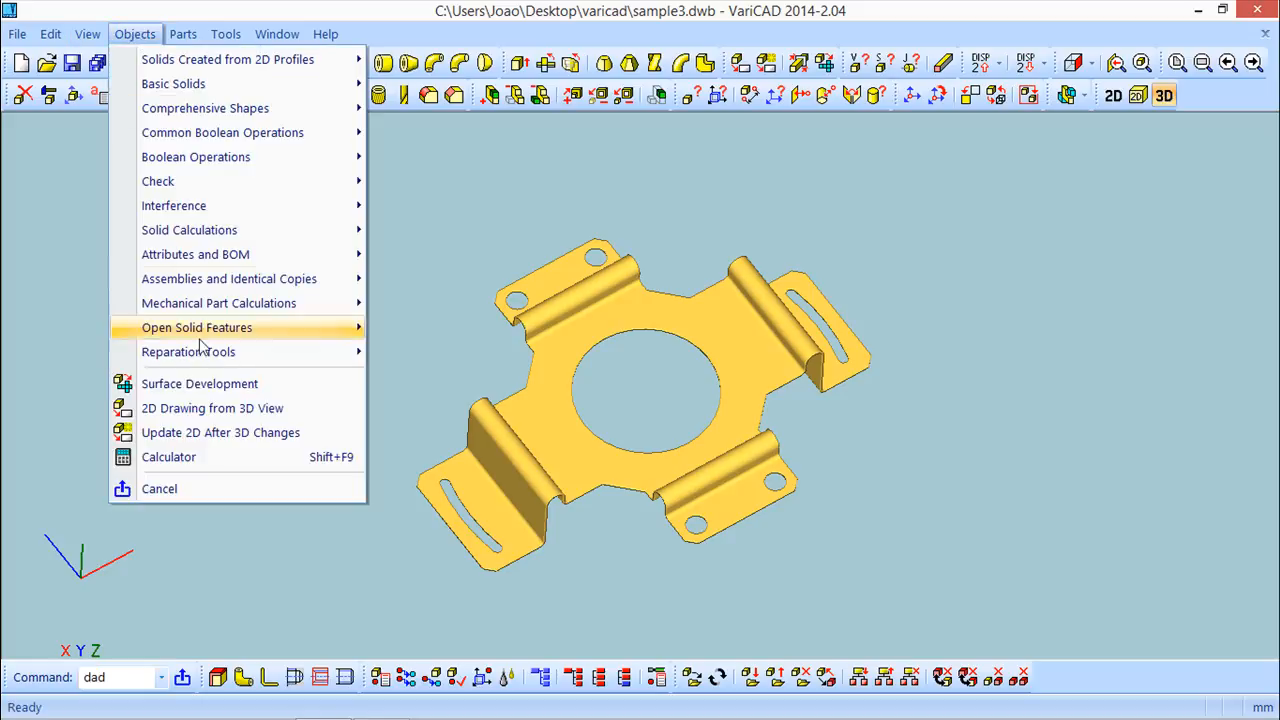
left_click(225, 385)
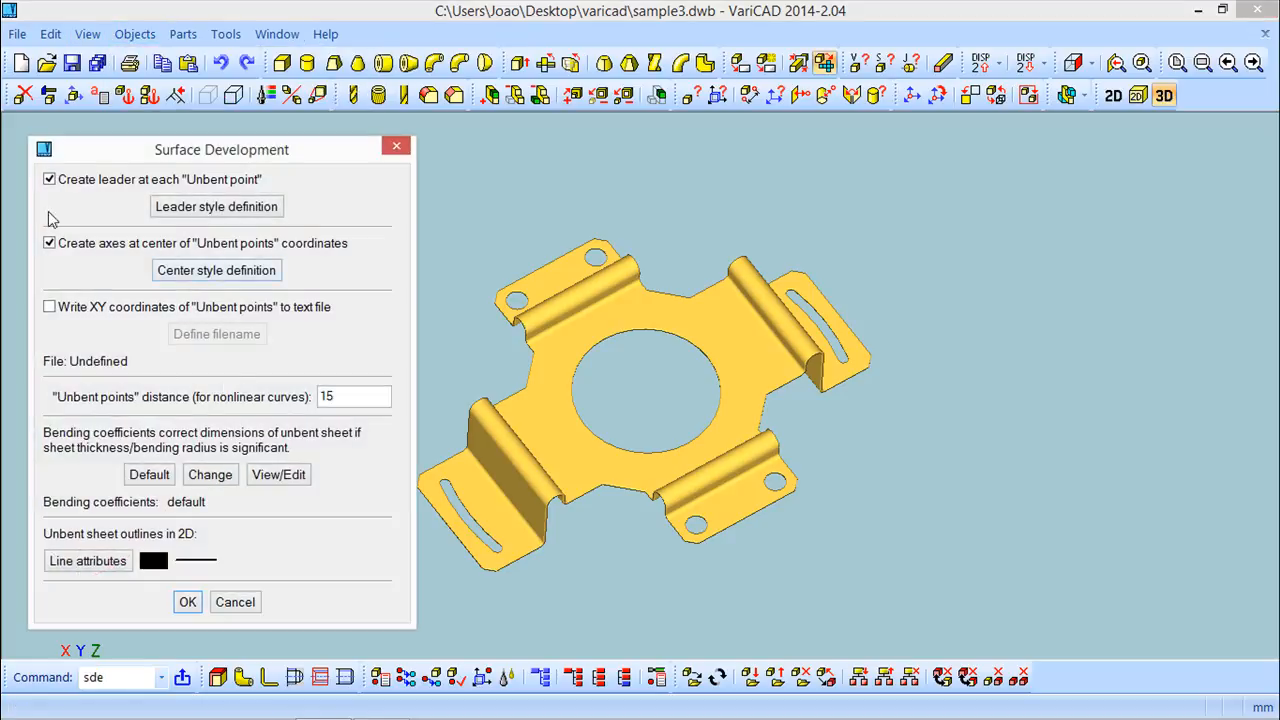
left_click(50, 181)
left_click(49, 243)
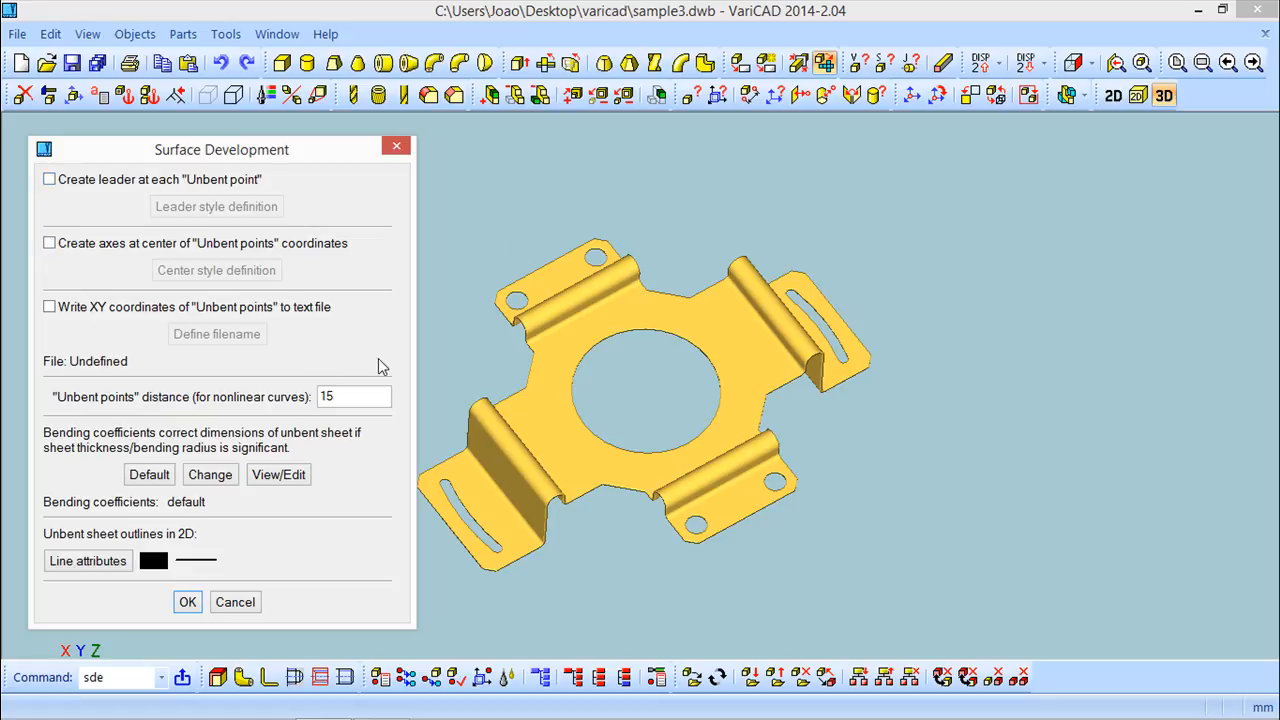
left_click(187, 602)
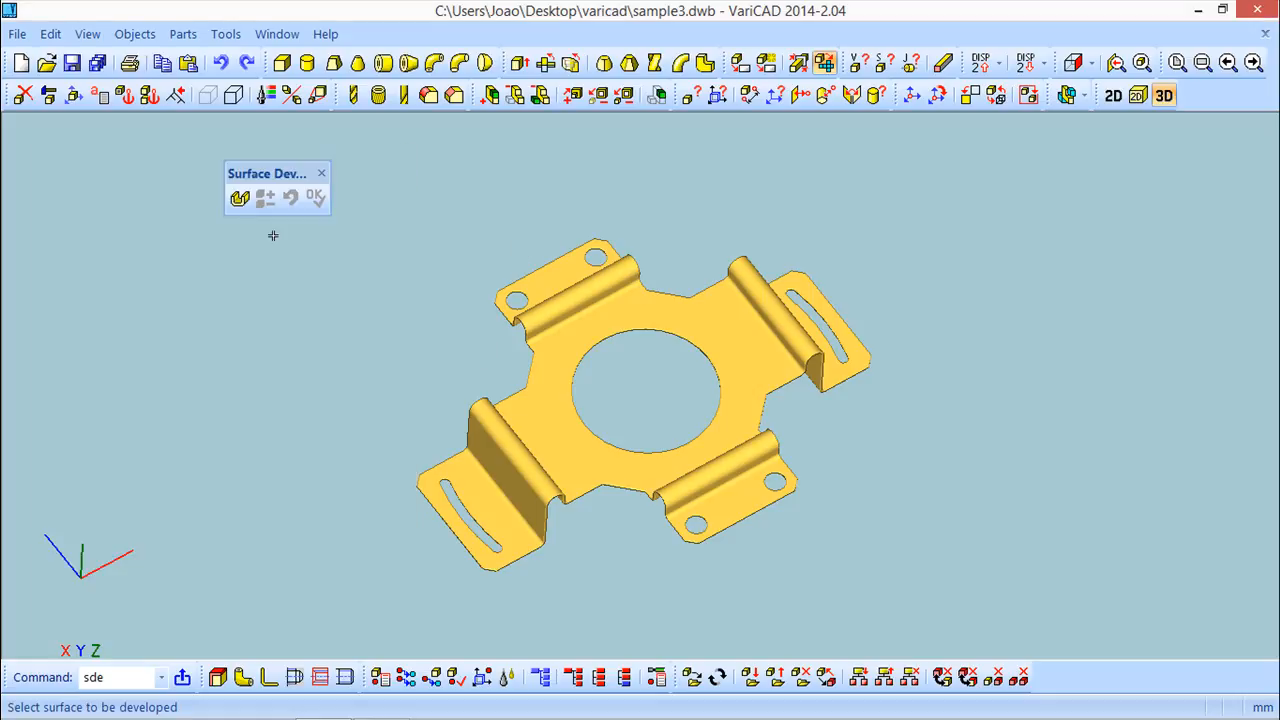
Unfold the sheet-metal bracket's surface with sheet thickness not significant and insert the flat pattern in the 2D area.
left_click(240, 203)
middle_click_drag(822, 502, 746, 364)
left_click(746, 364)
middle_click_drag(989, 252, 1057, 317)
left_click(314, 201)
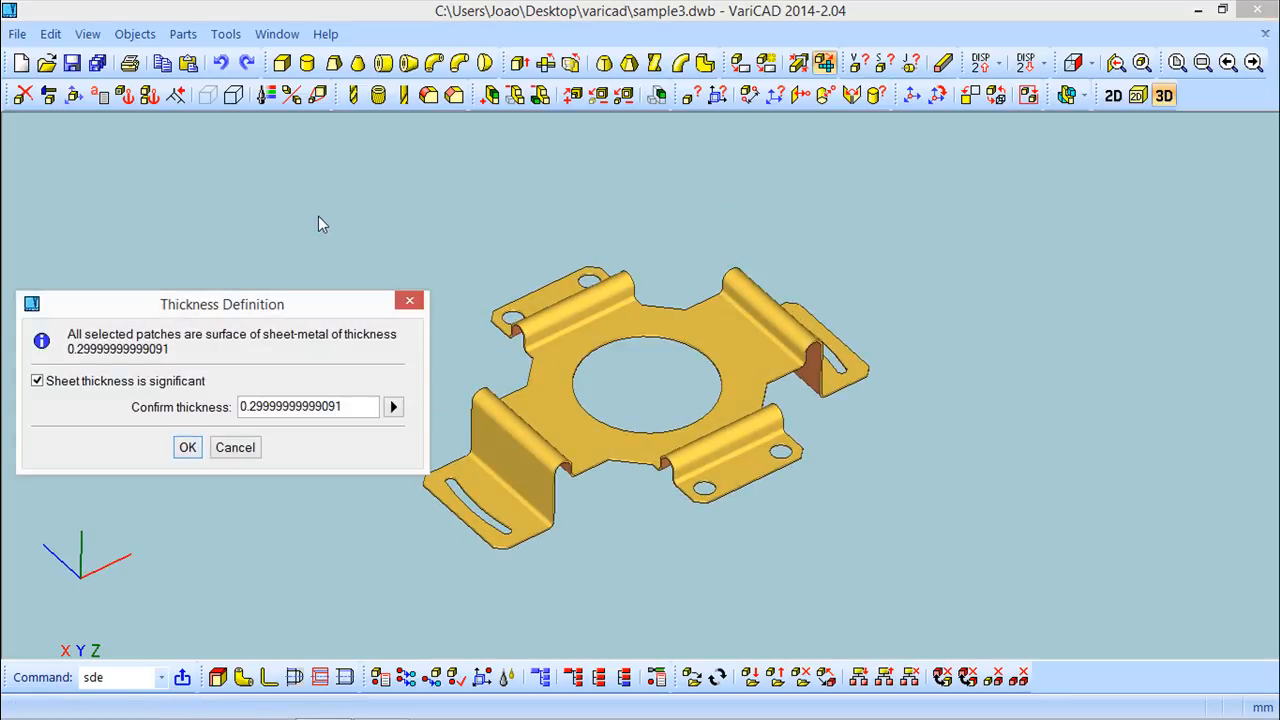
left_click(37, 381)
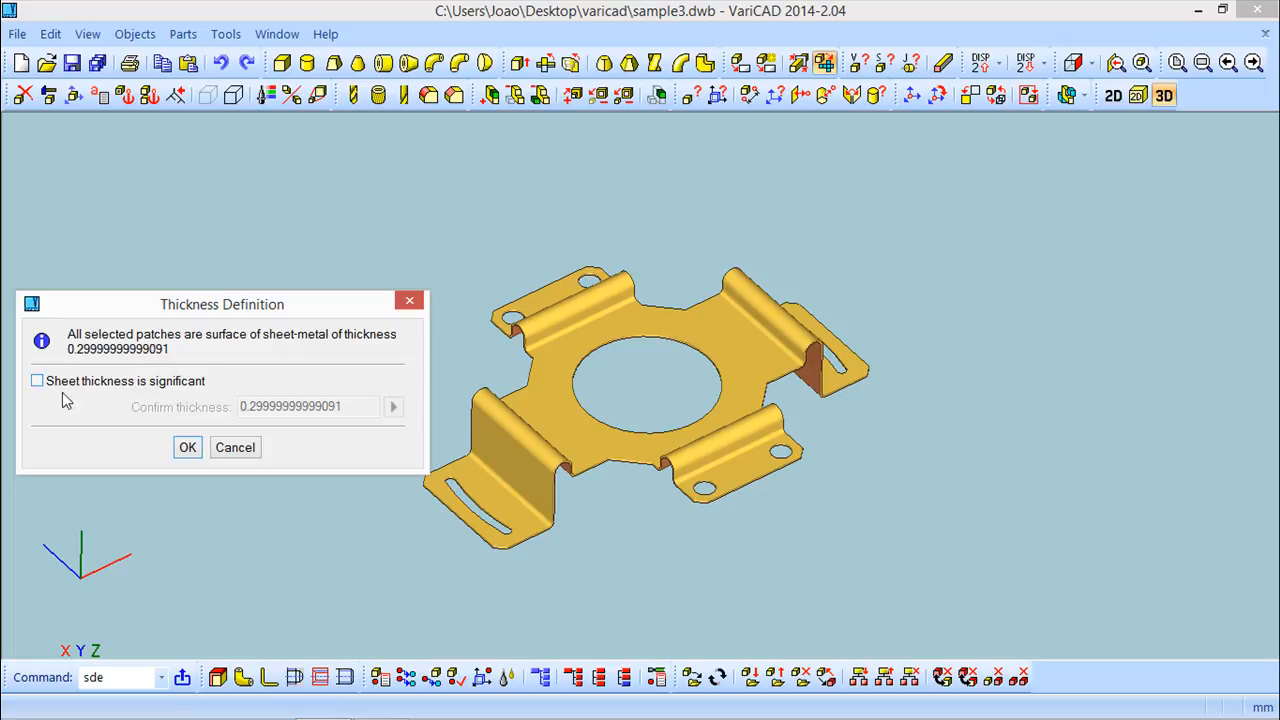
left_click(192, 449)
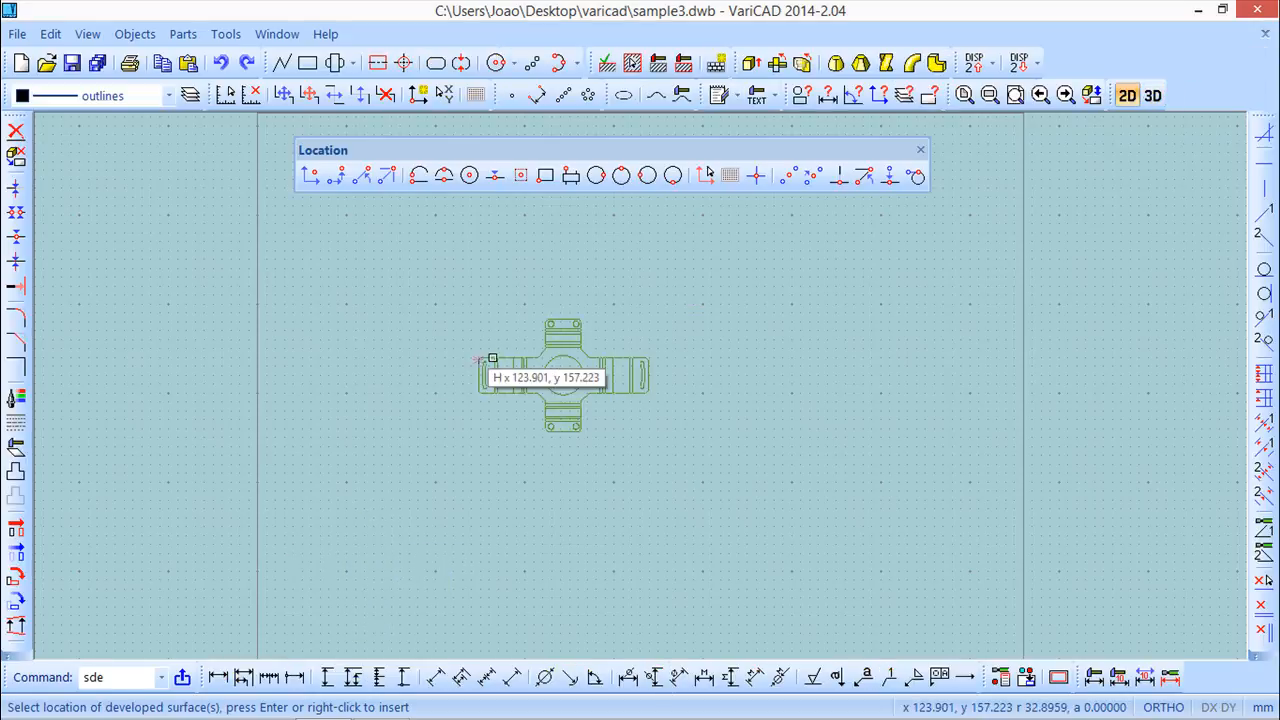
left_click(442, 334)
scroll(679, 361, "up", 3)
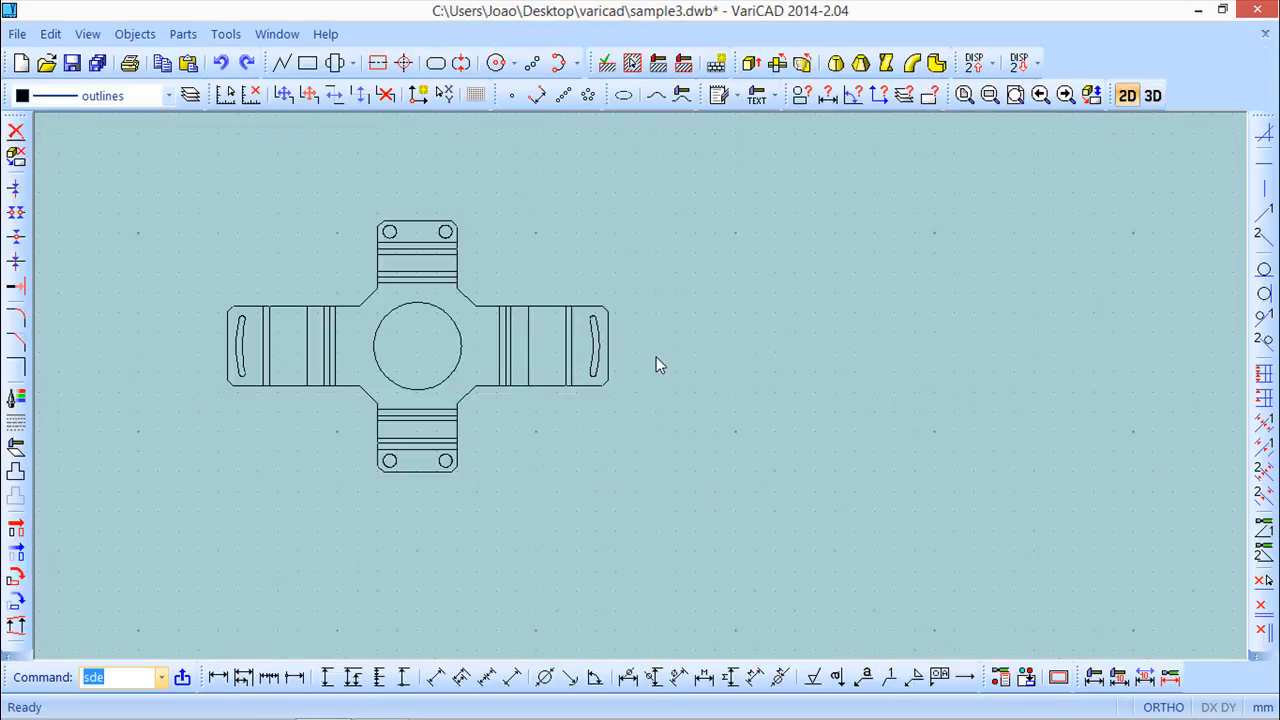
mouse_move(650, 294)
middle_mouse_down()
mouse_move(823, 332)
mouse_move(838, 320)
middle_mouse_up()
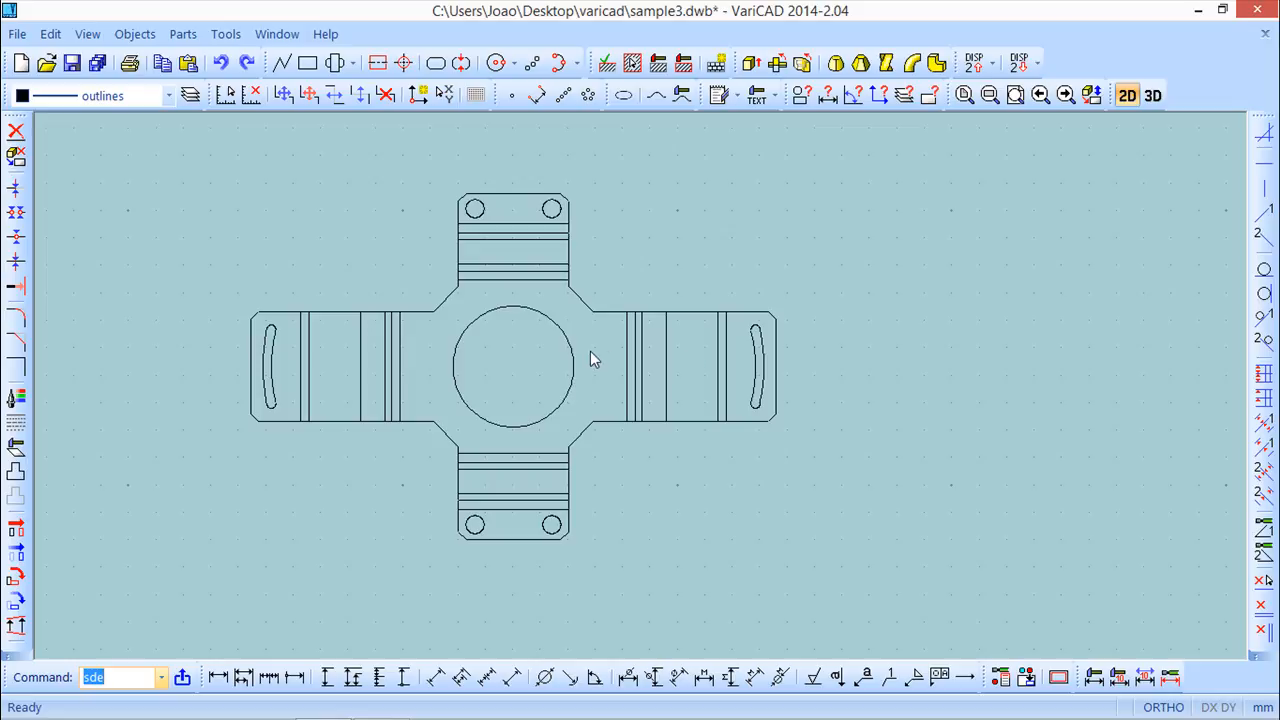
Delete the vertical bend lines from the left arm of the cross-shaped flat pattern.
left_click(1152, 96)
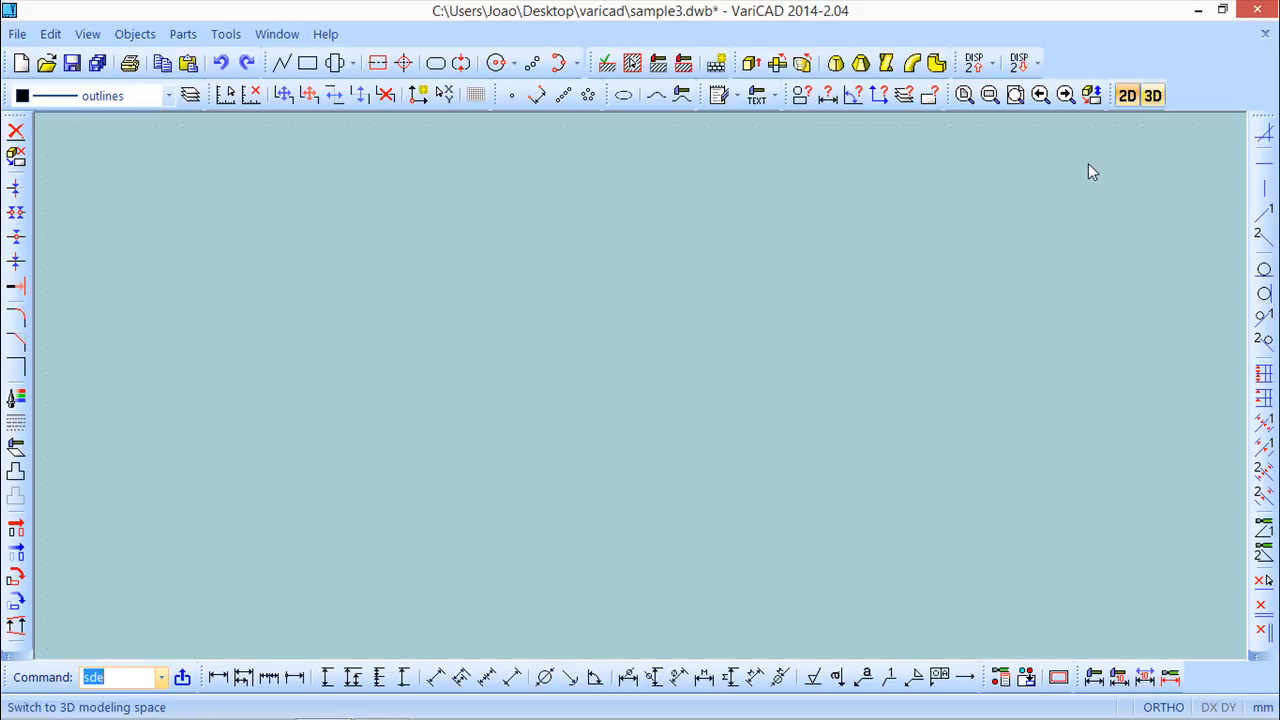
middle_click_drag(786, 350, 831, 420)
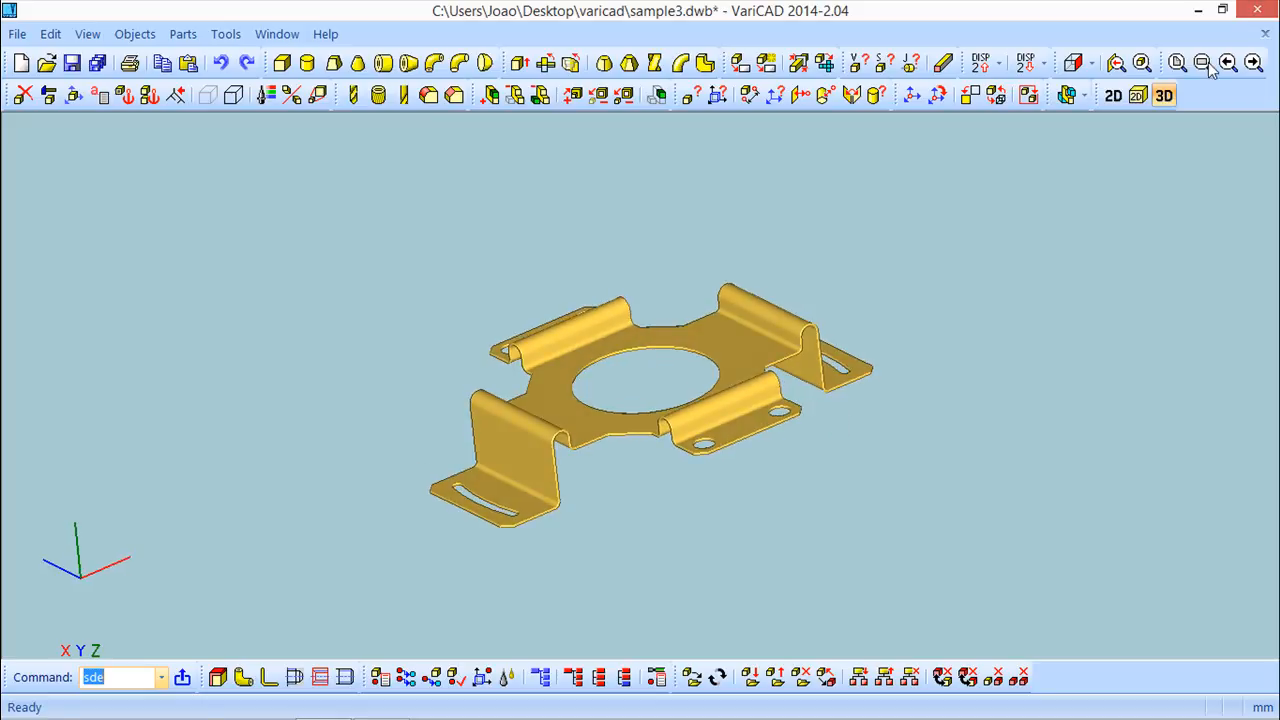
left_click(1113, 96)
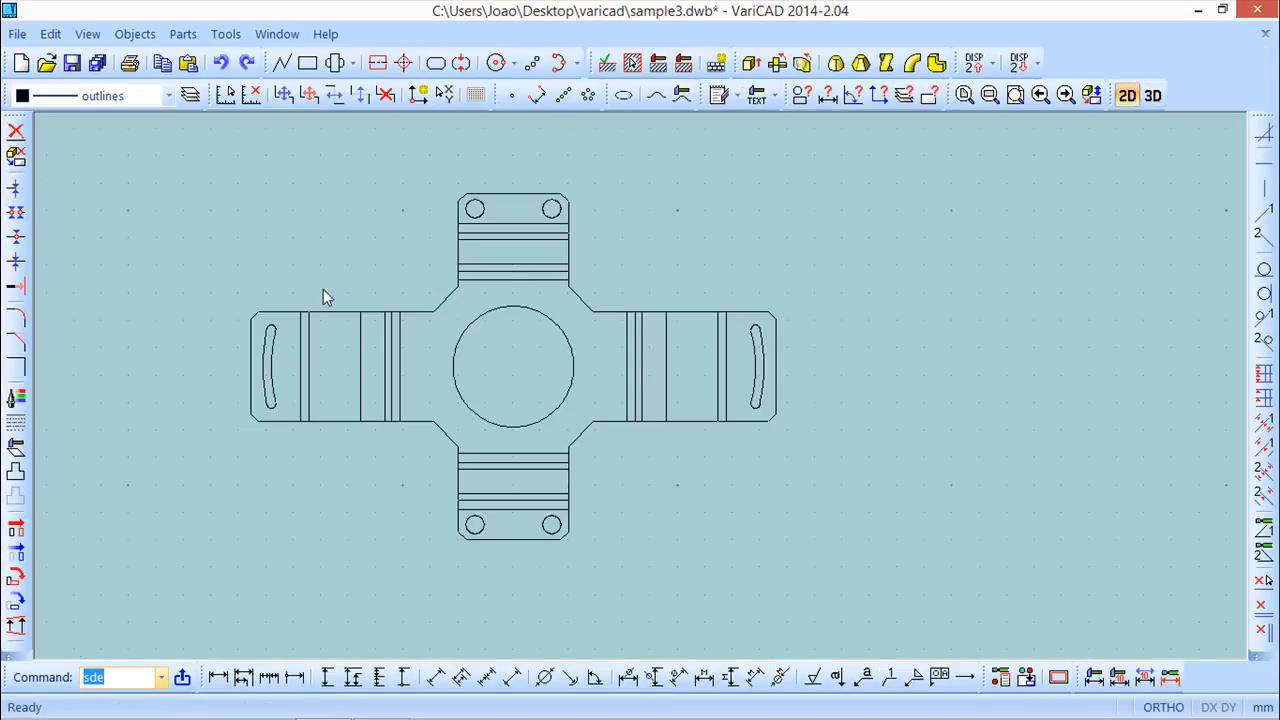
left_click(16, 131)
left_click(416, 380)
left_click(291, 354)
right_click(425, 354)
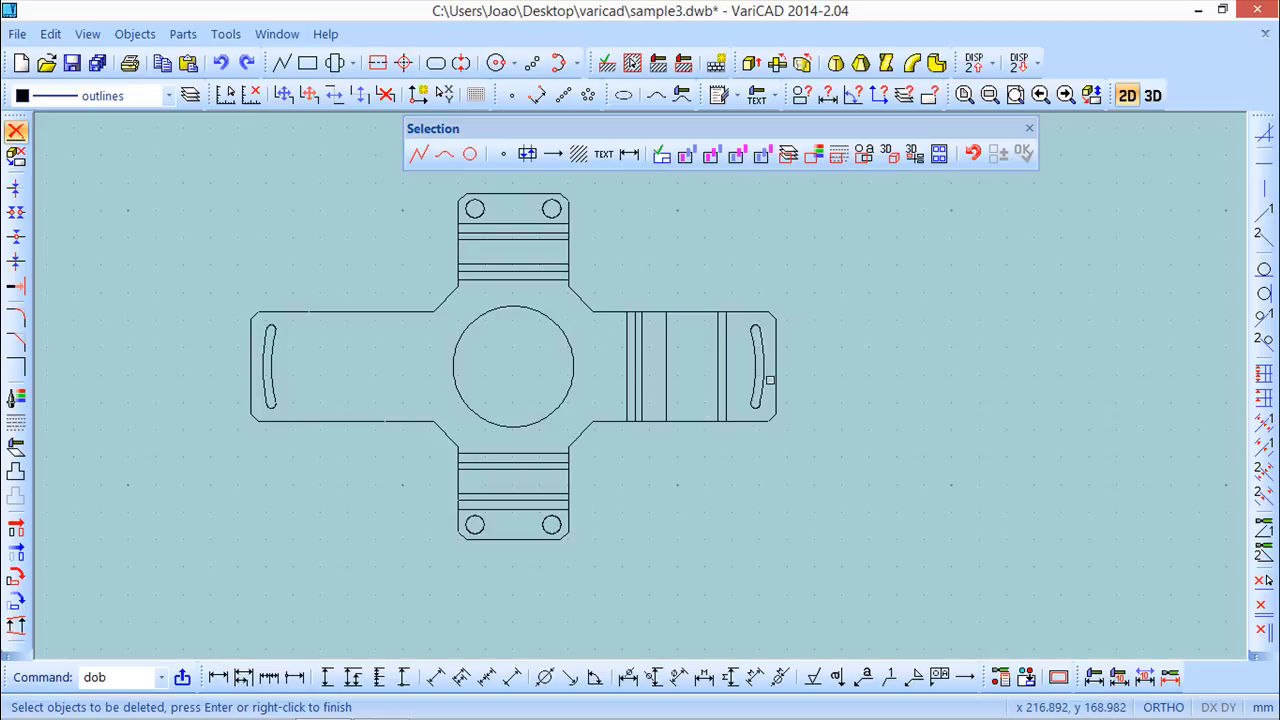
left_click(1029, 128)
Create a new document and switch it to 2D drawing.
left_click(1153, 96)
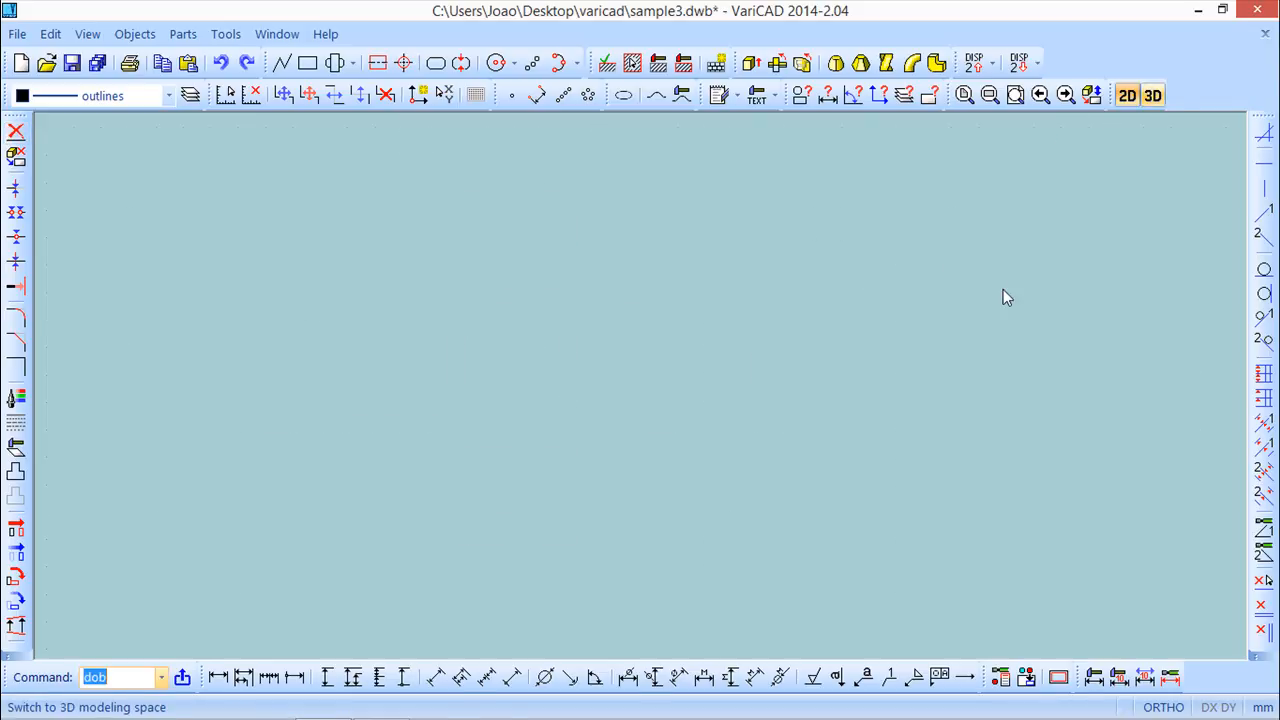
middle_click_drag(875, 457, 840, 455)
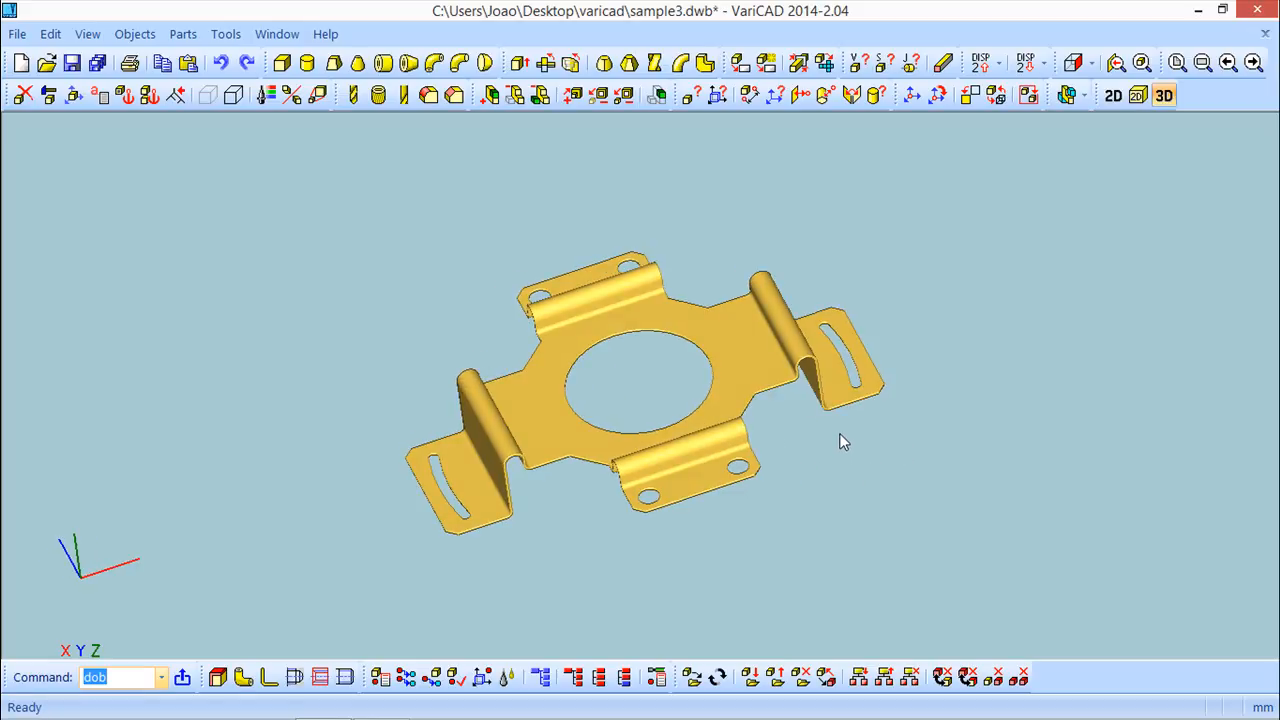
middle_click_drag(804, 383, 830, 510)
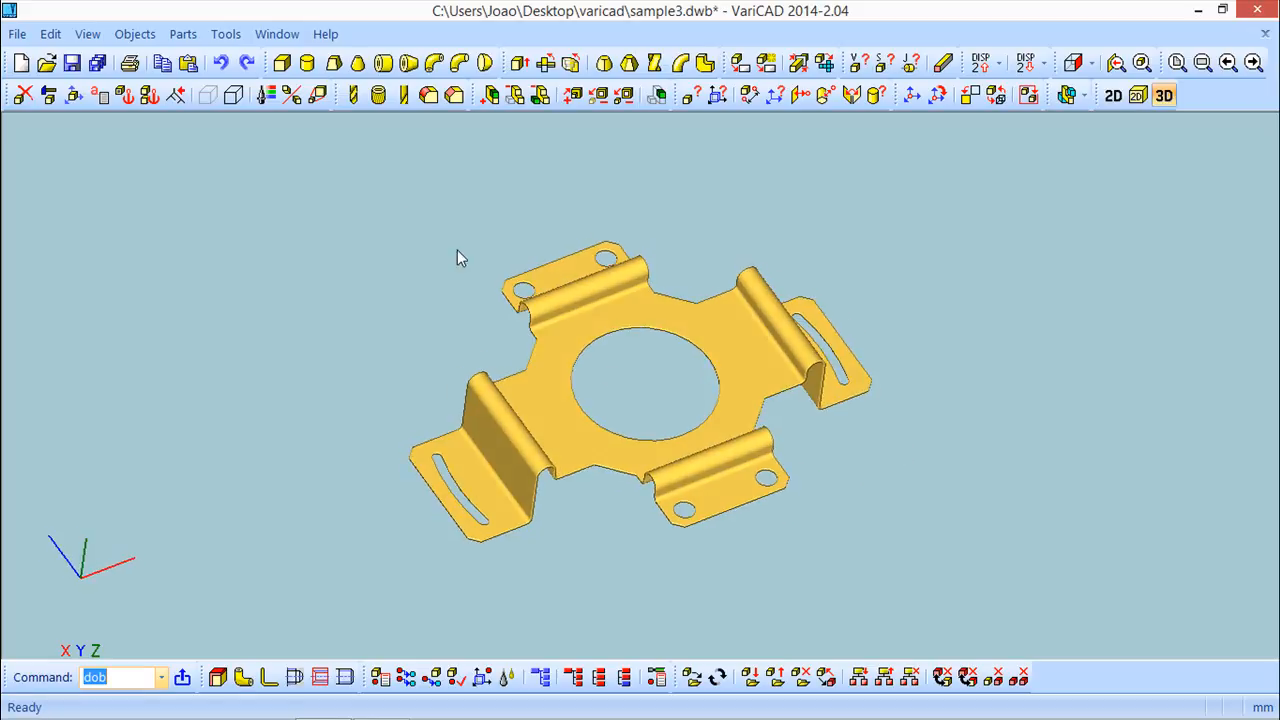
left_click(21, 62)
left_click(221, 462)
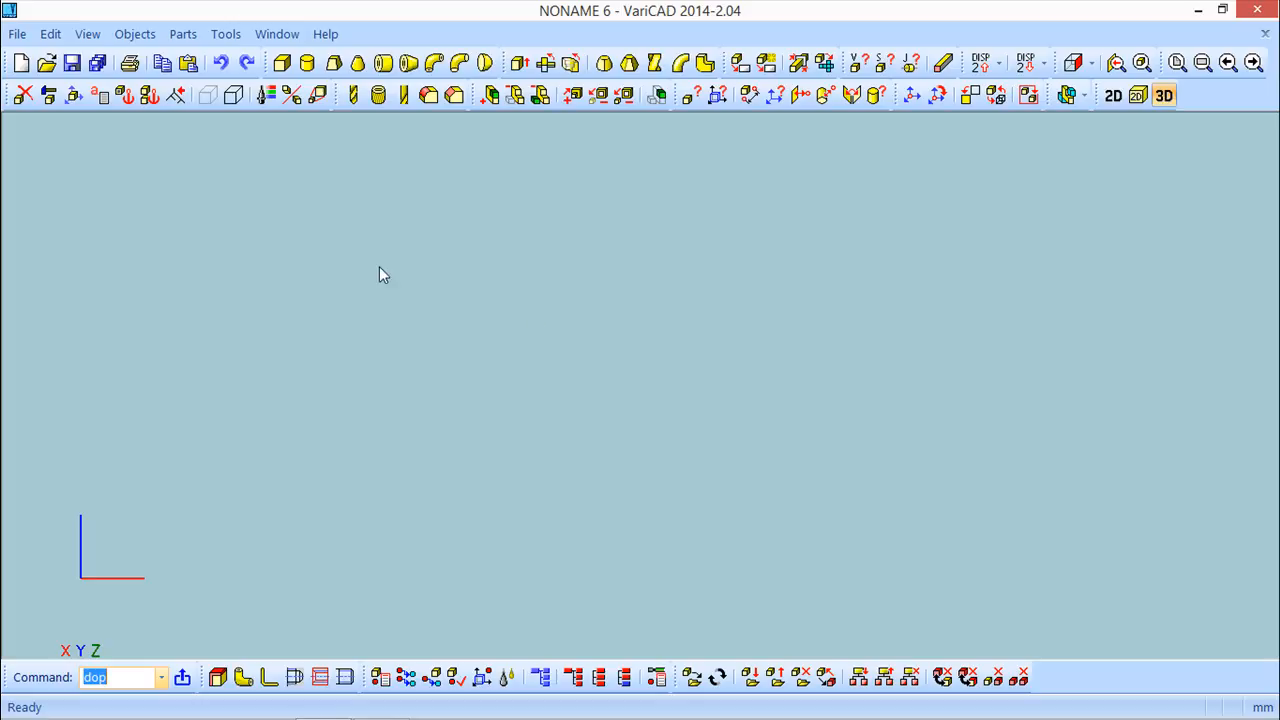
left_click(1112, 96)
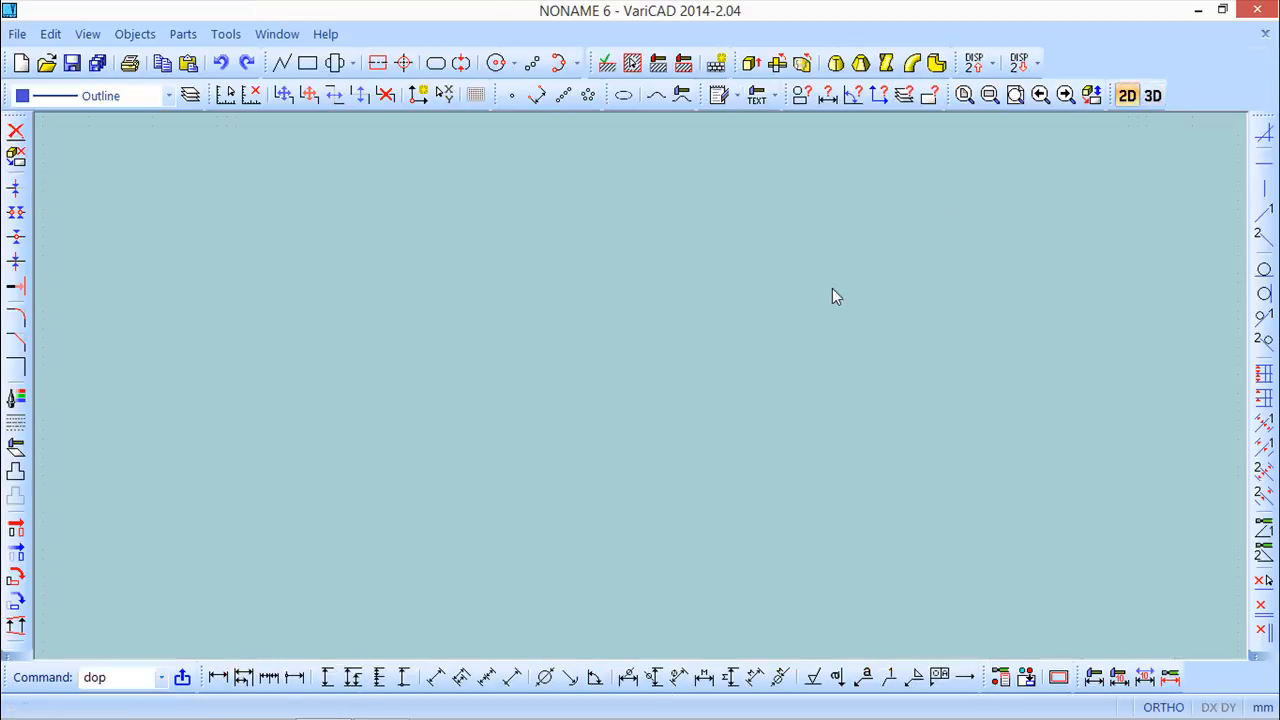
Start an L-shaped line outline from a freely placed point with a 50 mm segment rightward and a 50 mm segment upward.
left_click(281, 63)
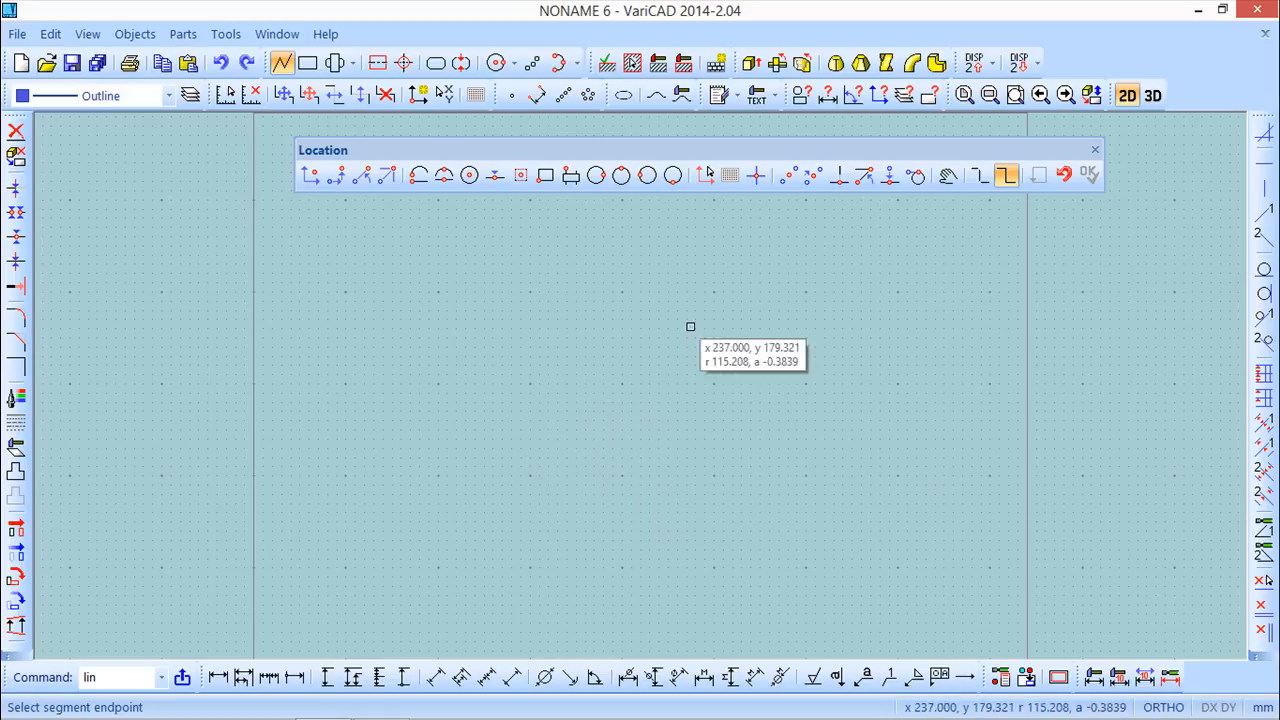
left_click(523, 475)
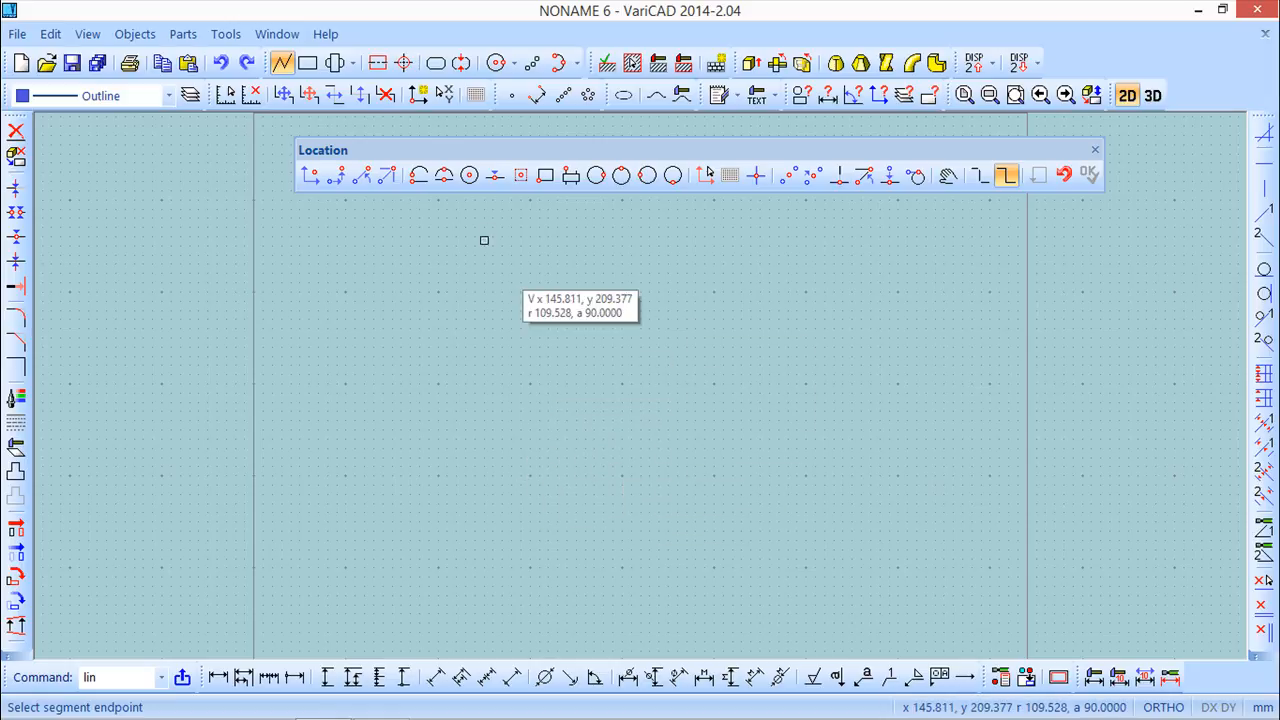
left_click(346, 180)
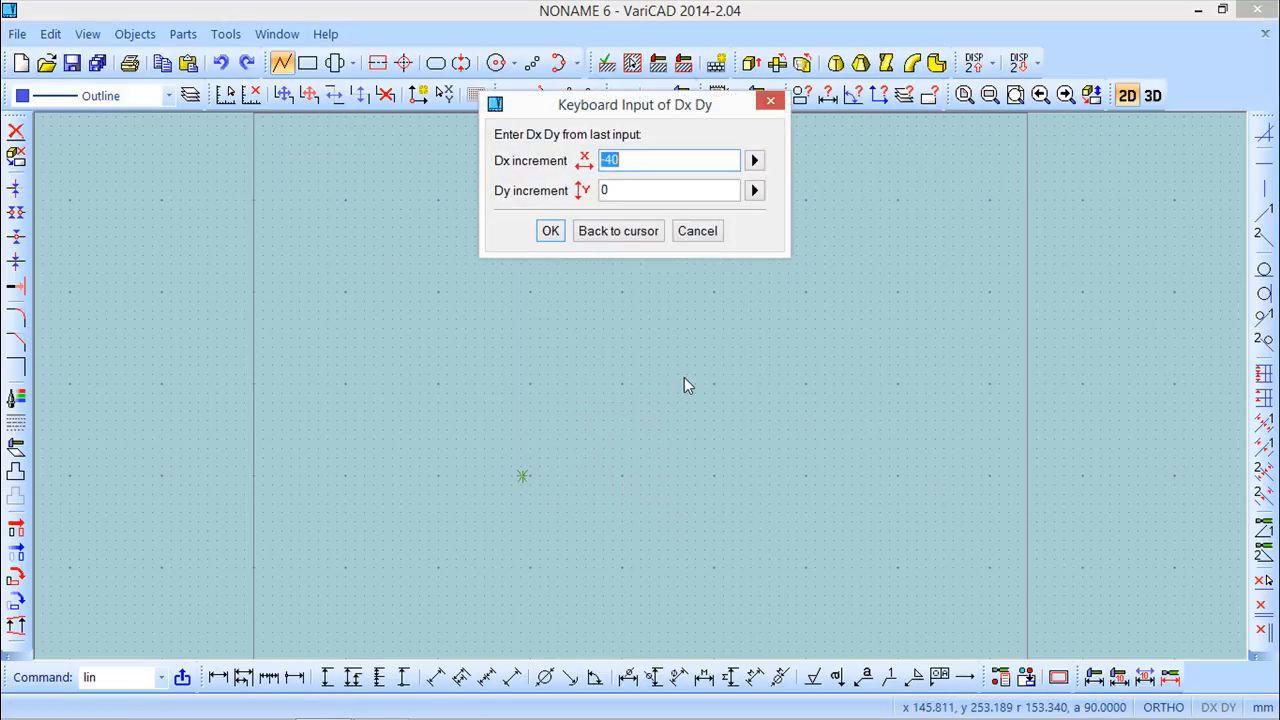
type("50")
key("Return")
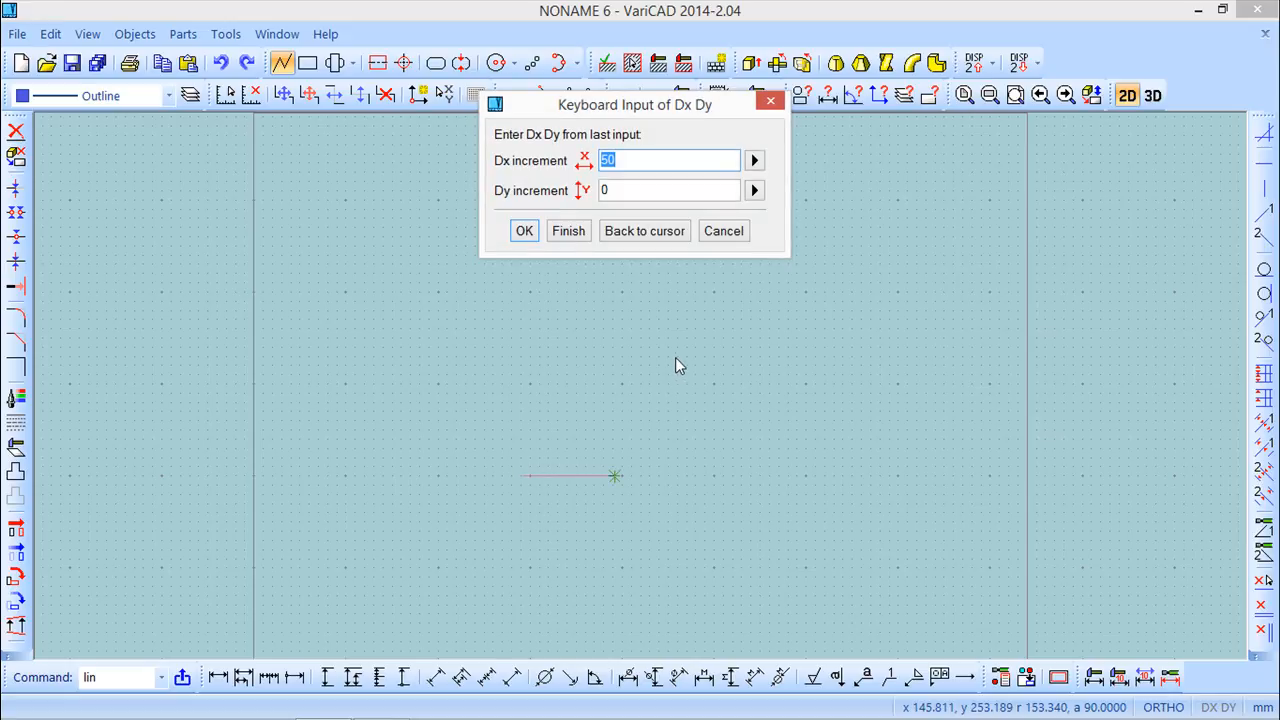
type("0")
left_click(615, 192)
left_click_drag(615, 192, 596, 197)
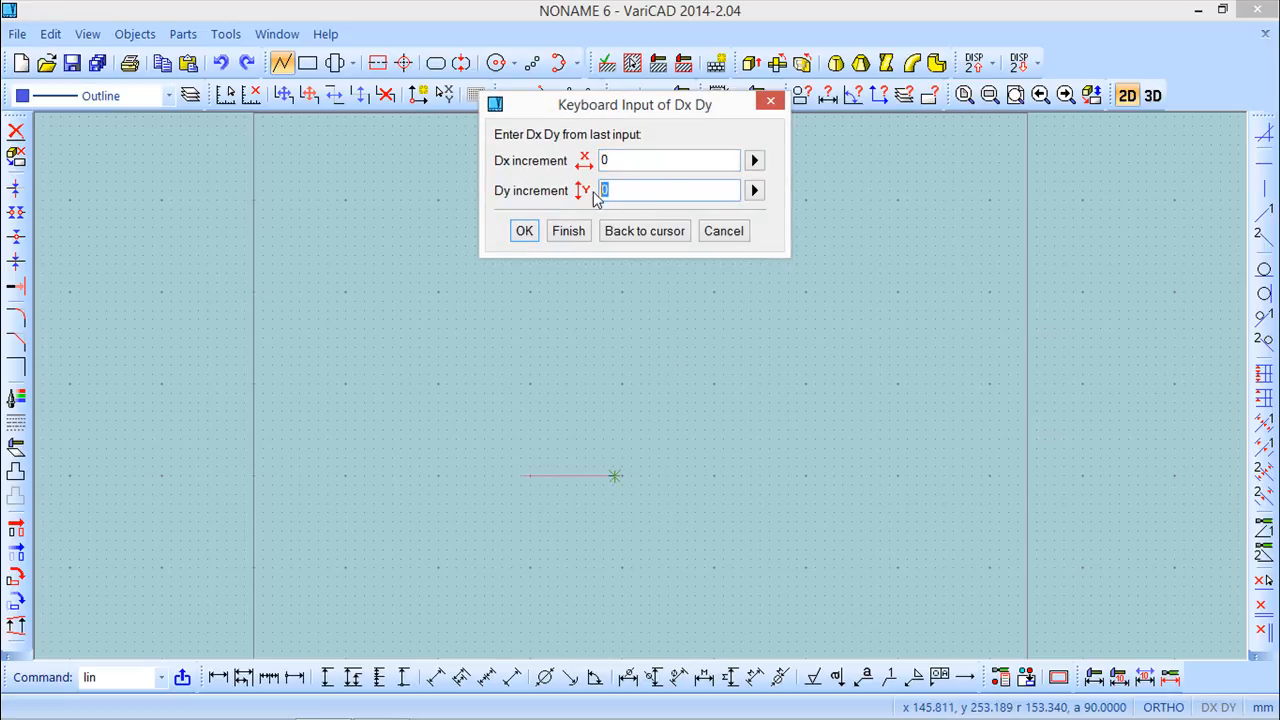
left_click(525, 231)
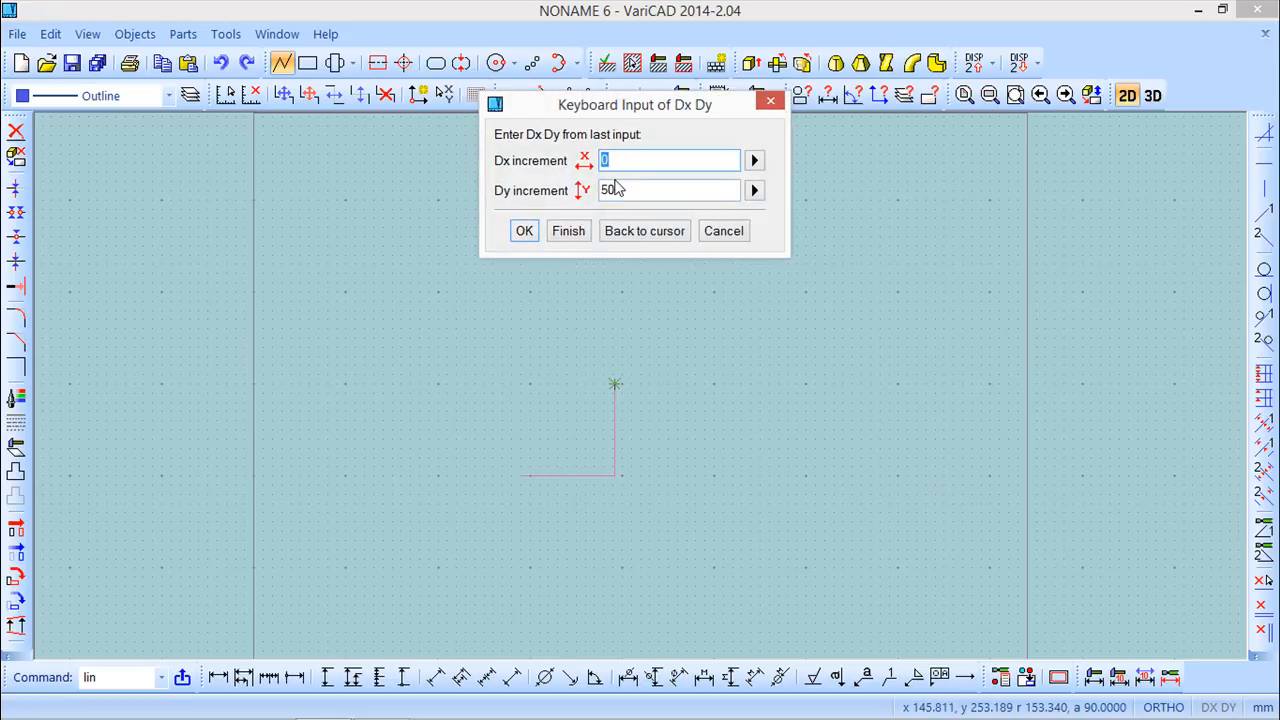
Complete the L-shaped outline with segments 10 mm left, 40 mm down and 40 mm left, and close it to its start point.
left_click_drag(629, 193, 599, 195)
type("0")
key("Return")
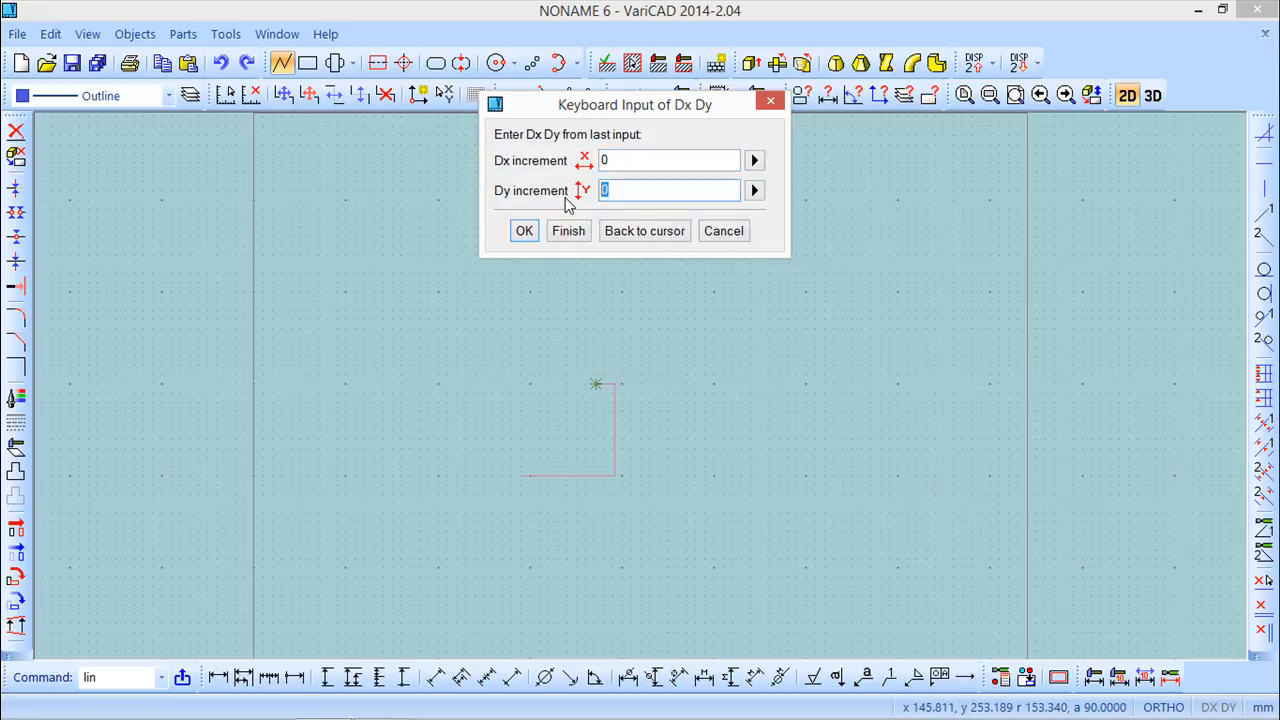
key("Return")
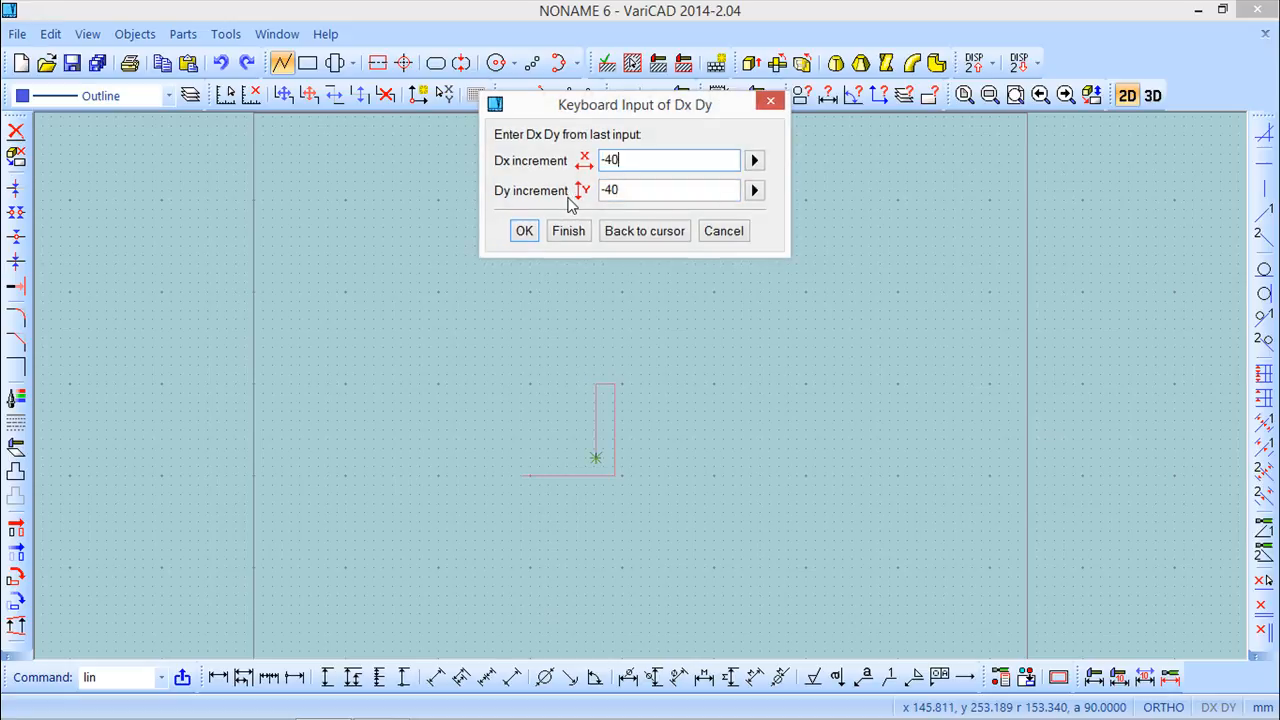
left_click_drag(623, 193, 568, 187)
key("Return")
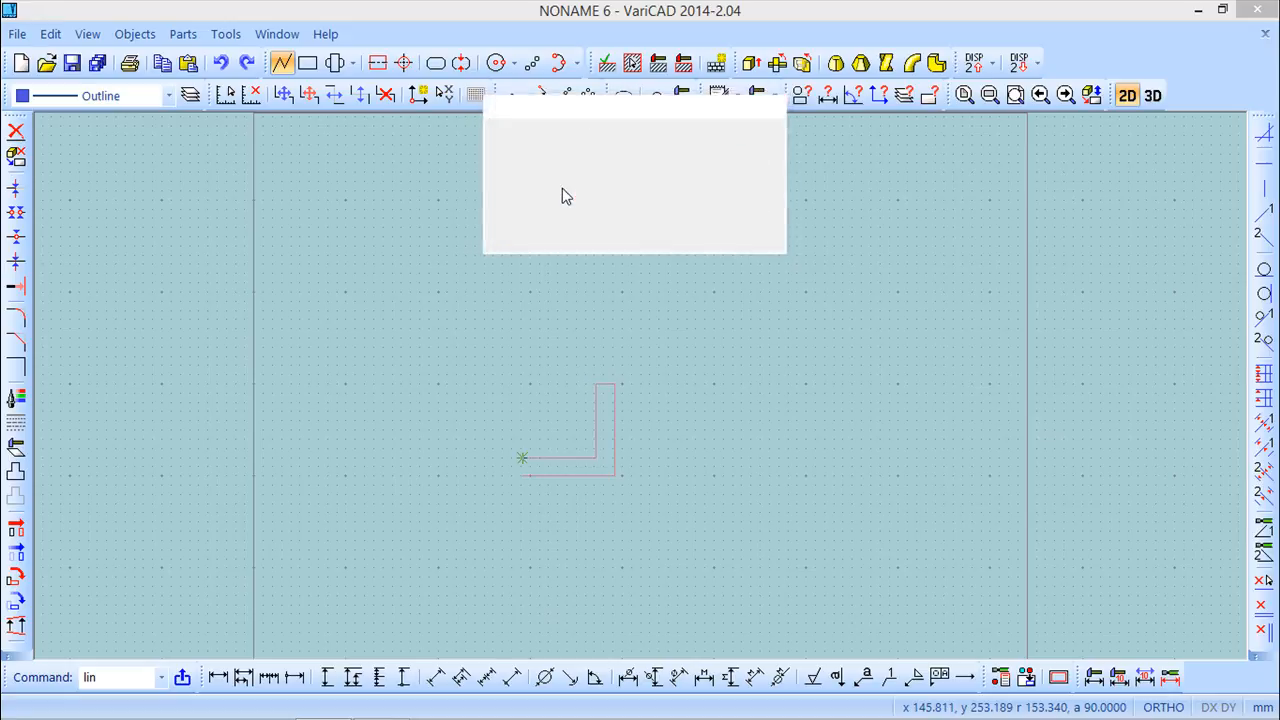
left_click(654, 232)
left_click(1006, 175)
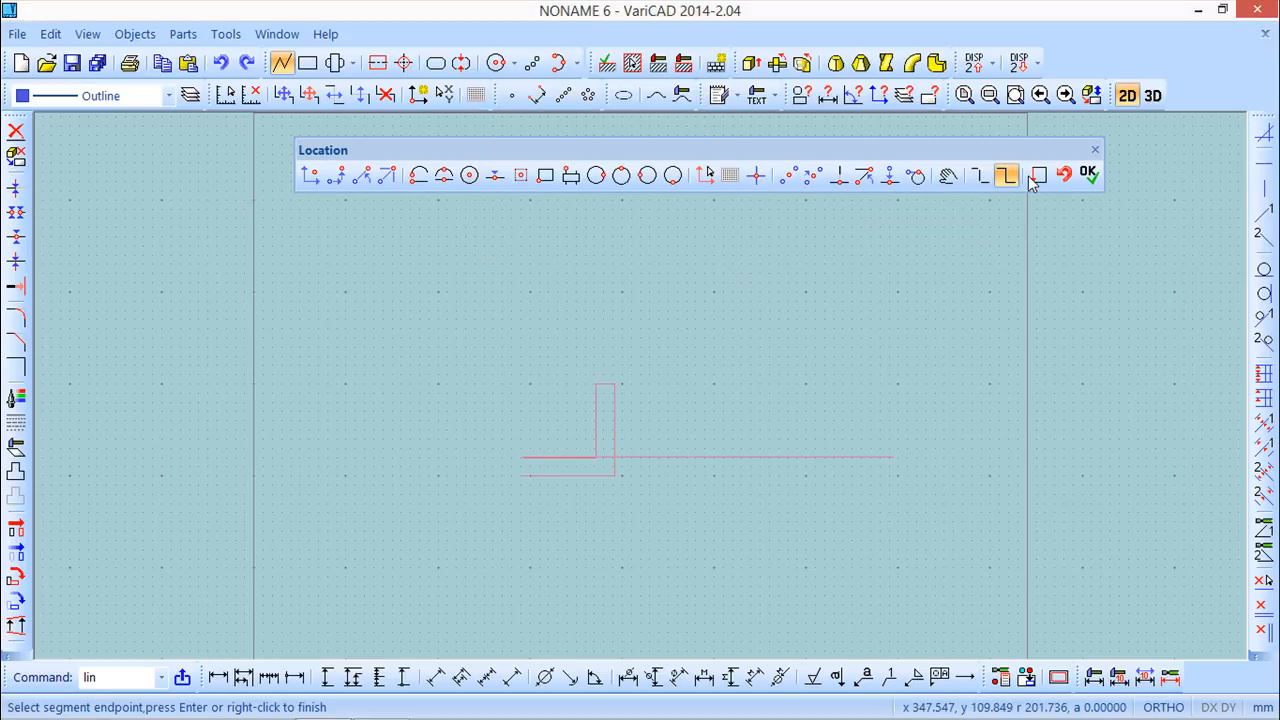
left_click(1096, 150)
Extrude the L profile to a height of 50 mm, using its outer corner as insertion point, and insert the solid in 3D.
left_click(755, 62)
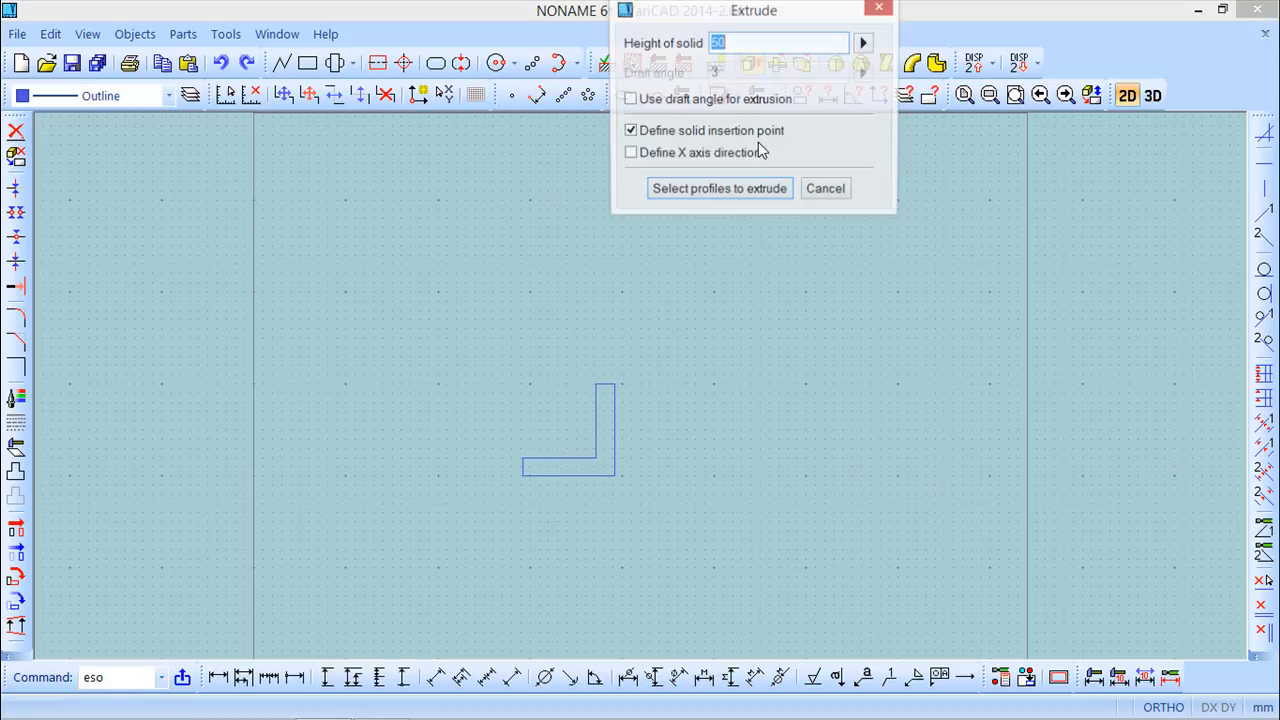
left_click(703, 191)
left_click(592, 429)
left_click(600, 431)
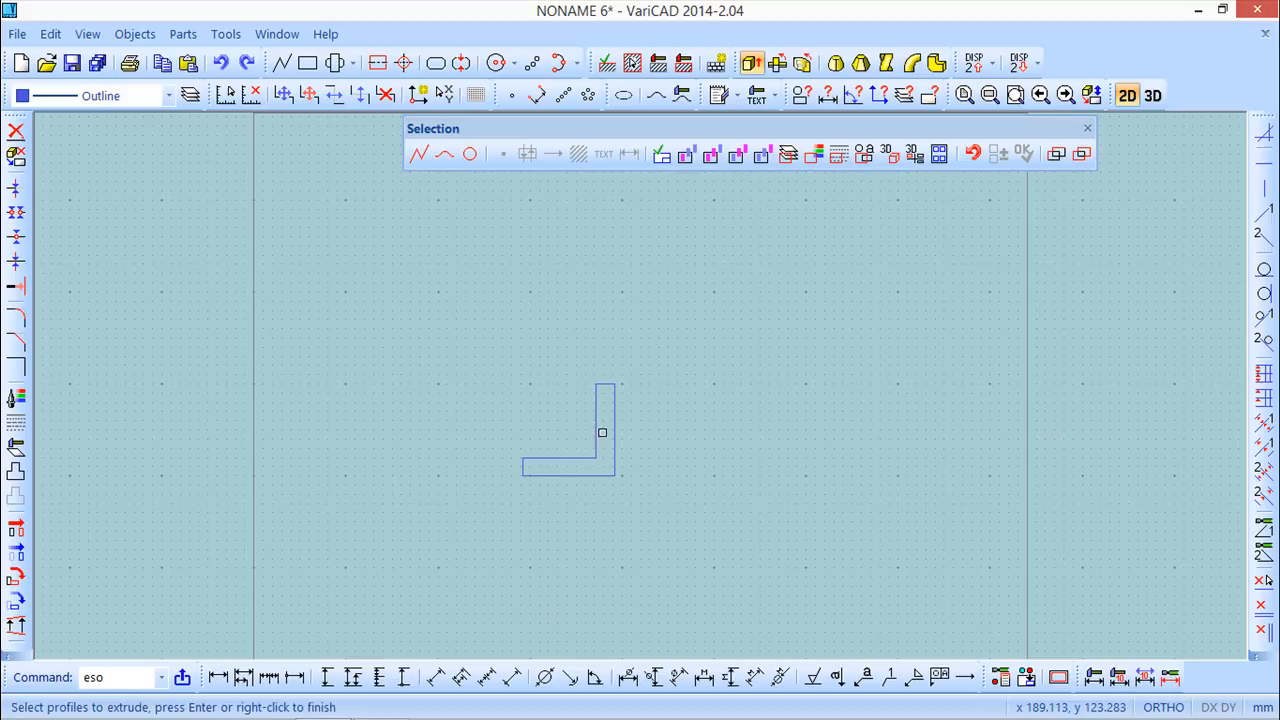
right_click(530, 376)
left_click(615, 468)
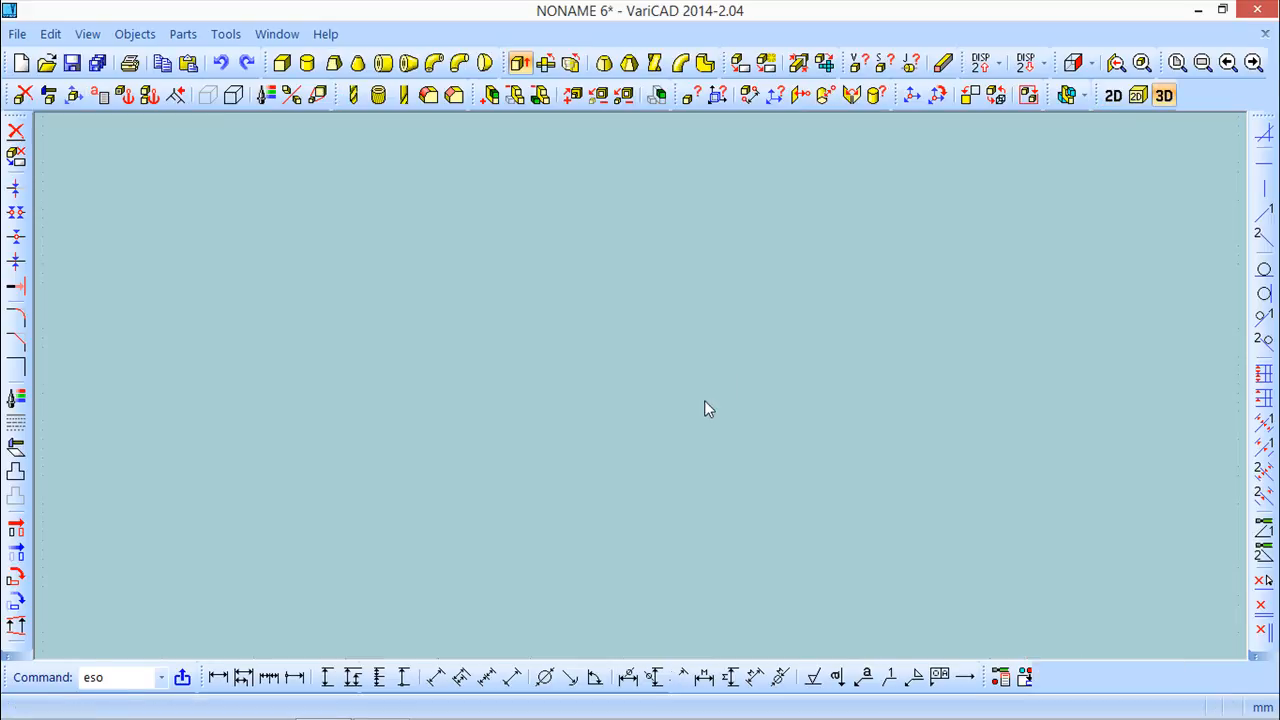
right_click(775, 385)
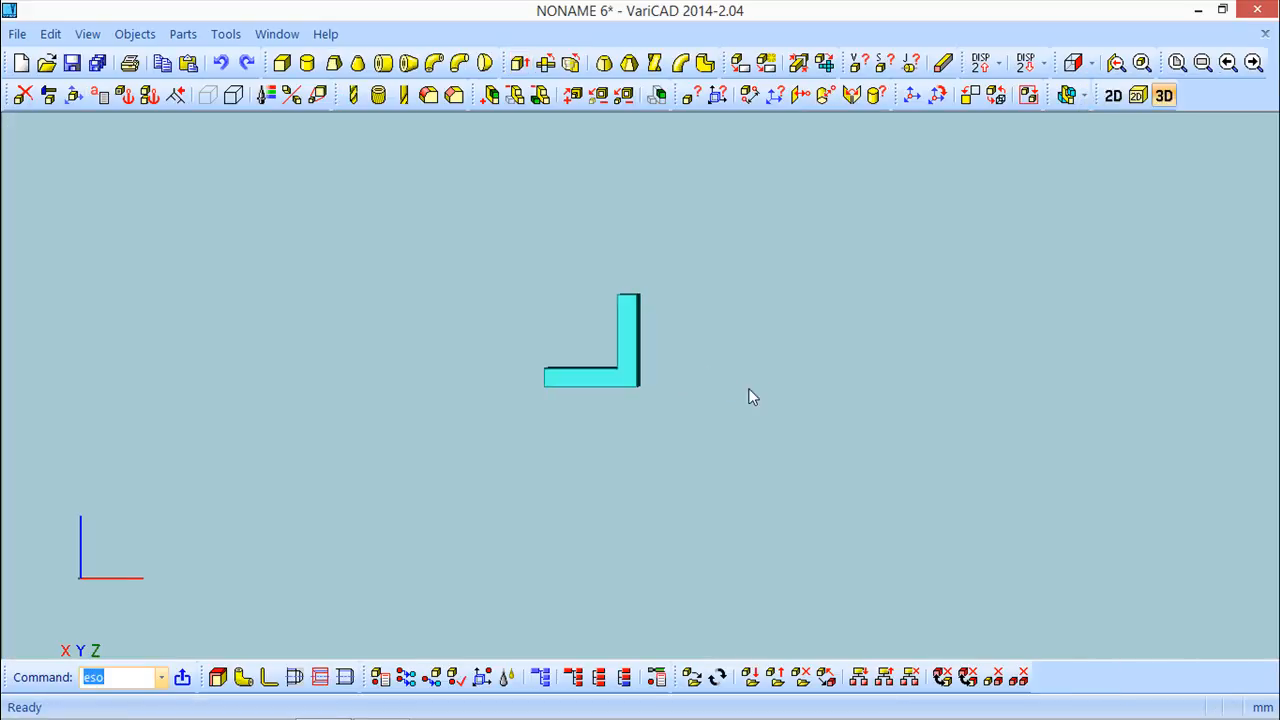
Fillet the inner corner edge of the L-shaped solid with a 20 mm radius.
middle_click_drag(763, 386, 736, 417)
scroll(585, 378, "up", 6)
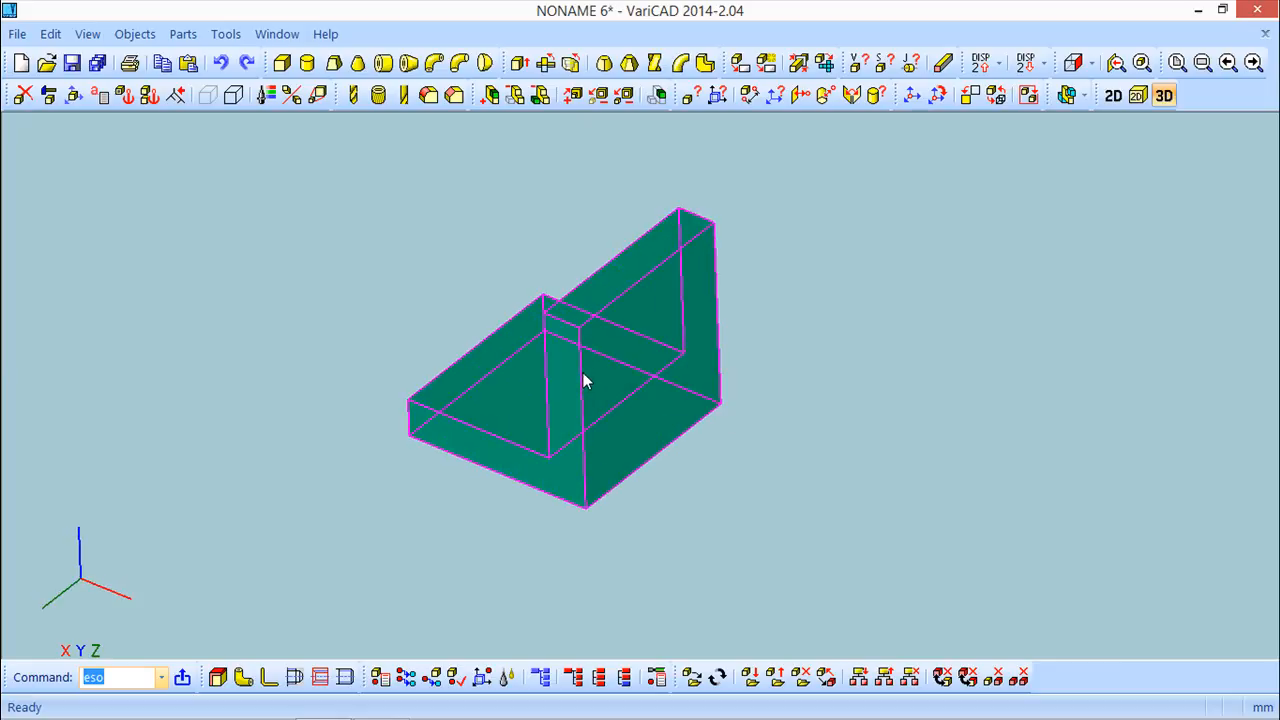
middle_click_drag(657, 430, 762, 483)
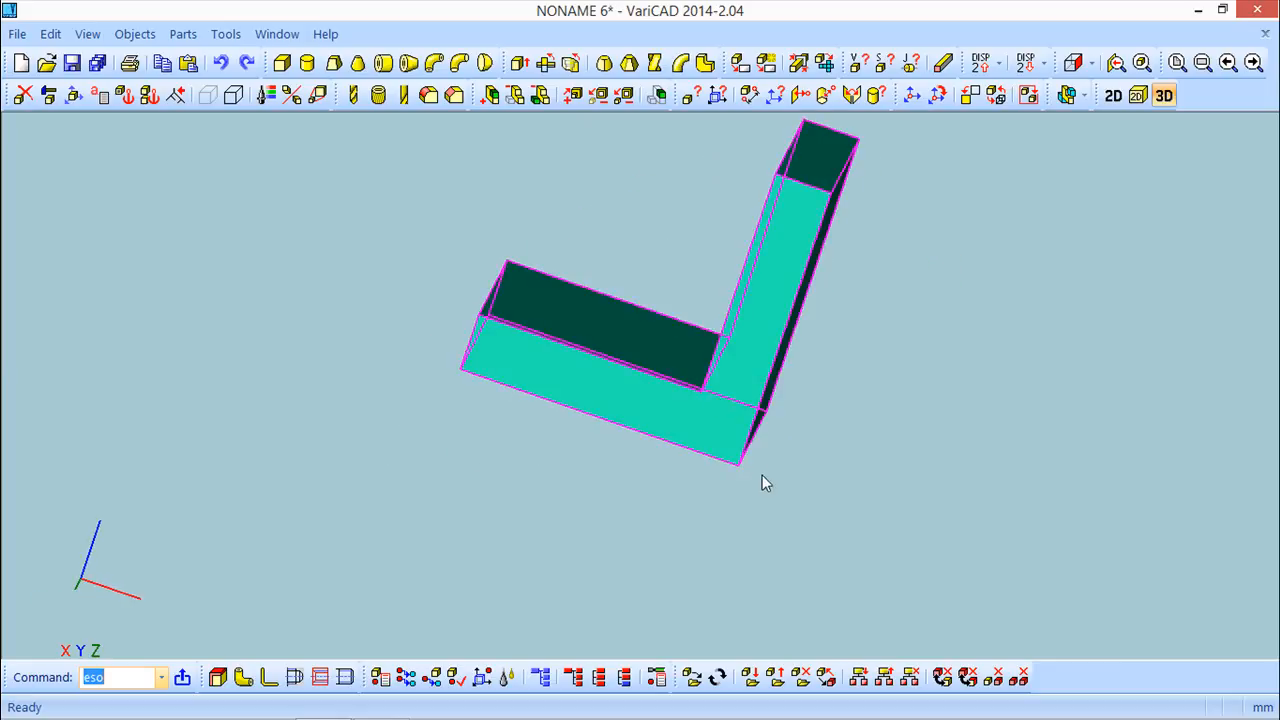
left_click(430, 93)
middle_click_drag(697, 371, 751, 374)
left_click(772, 382)
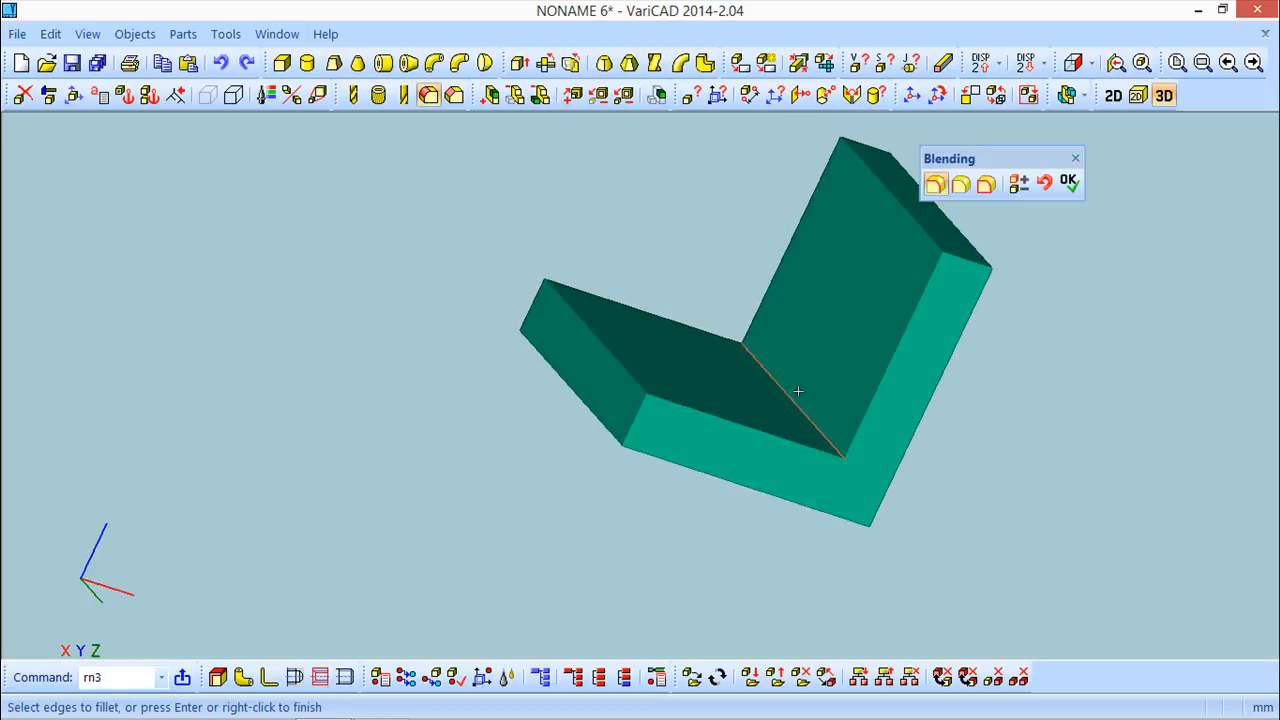
left_click(1068, 181)
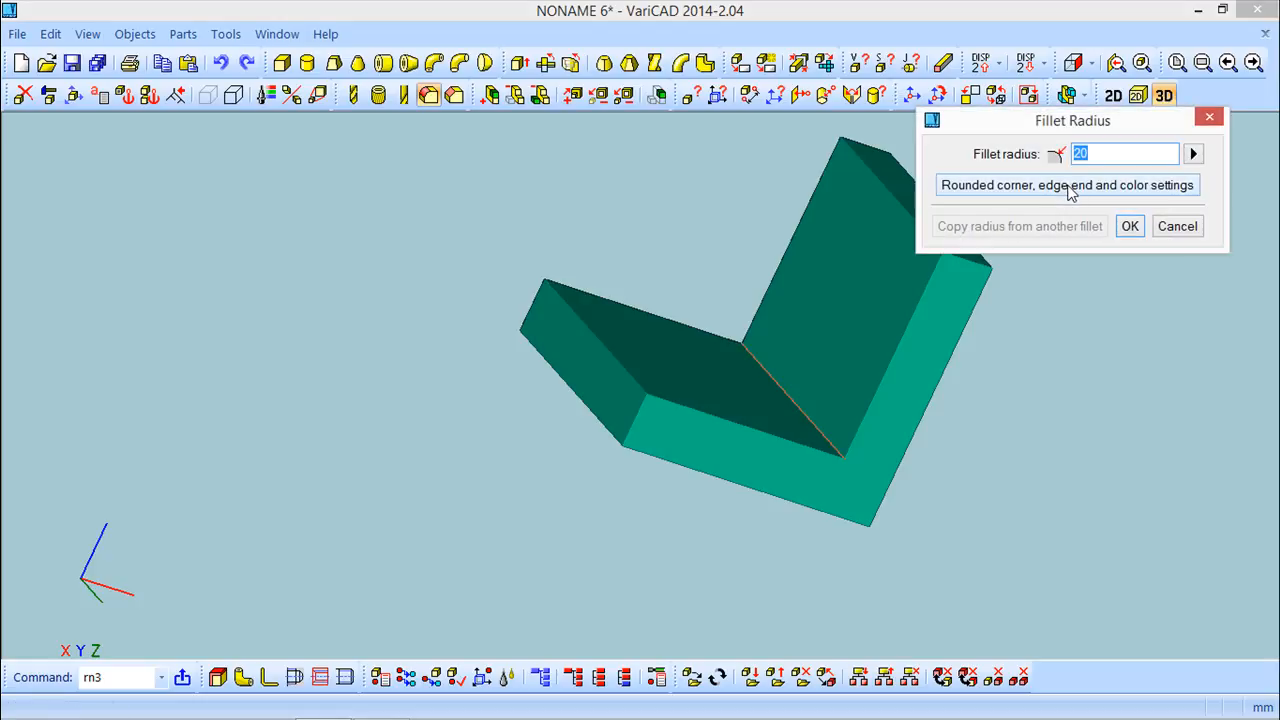
key("Return")
Fillet the outer corner edge of the L-shaped solid with a 30 mm radius.
middle_click_drag(1071, 440, 766, 406)
left_click(722, 374)
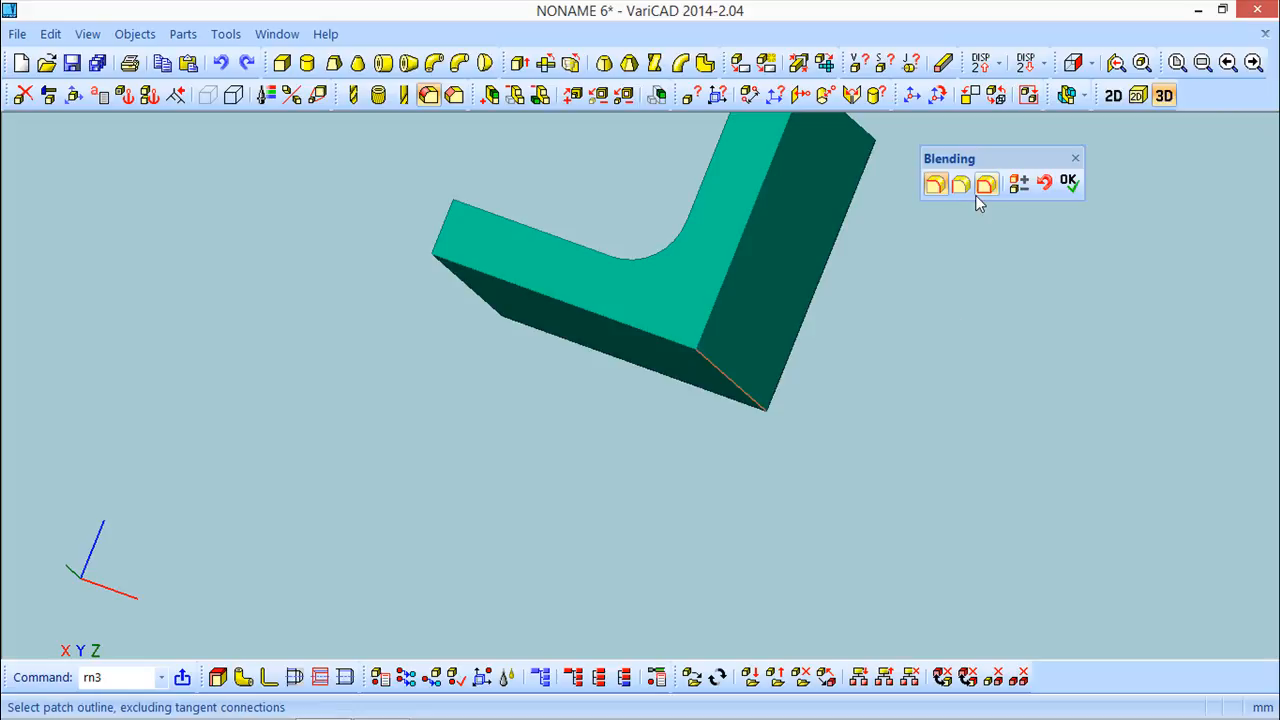
left_click(1068, 181)
type("30")
key("Return")
middle_click_drag(714, 433, 698, 455)
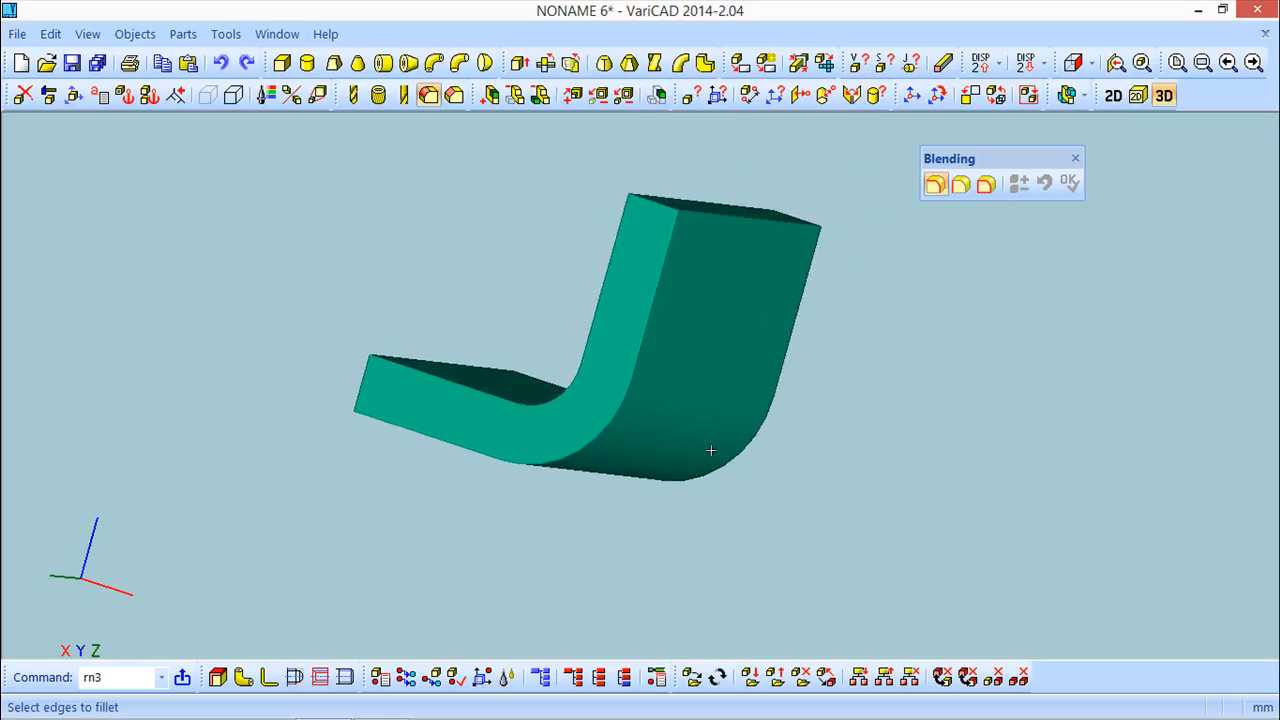
left_click(1076, 158)
Start Surface Development with default bending coefficients and select the whole connected outer surface of the rounded L bracket.
middle_click_drag(690, 400, 706, 411)
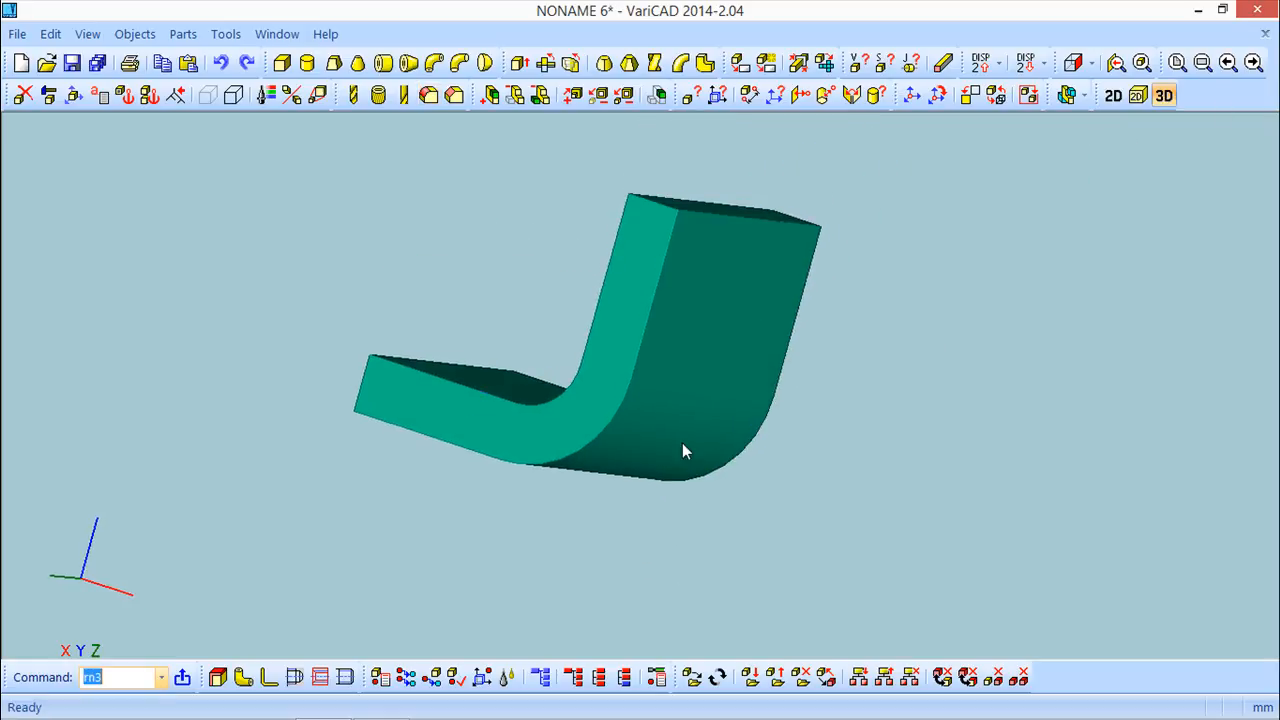
middle_click_drag(518, 493, 469, 432)
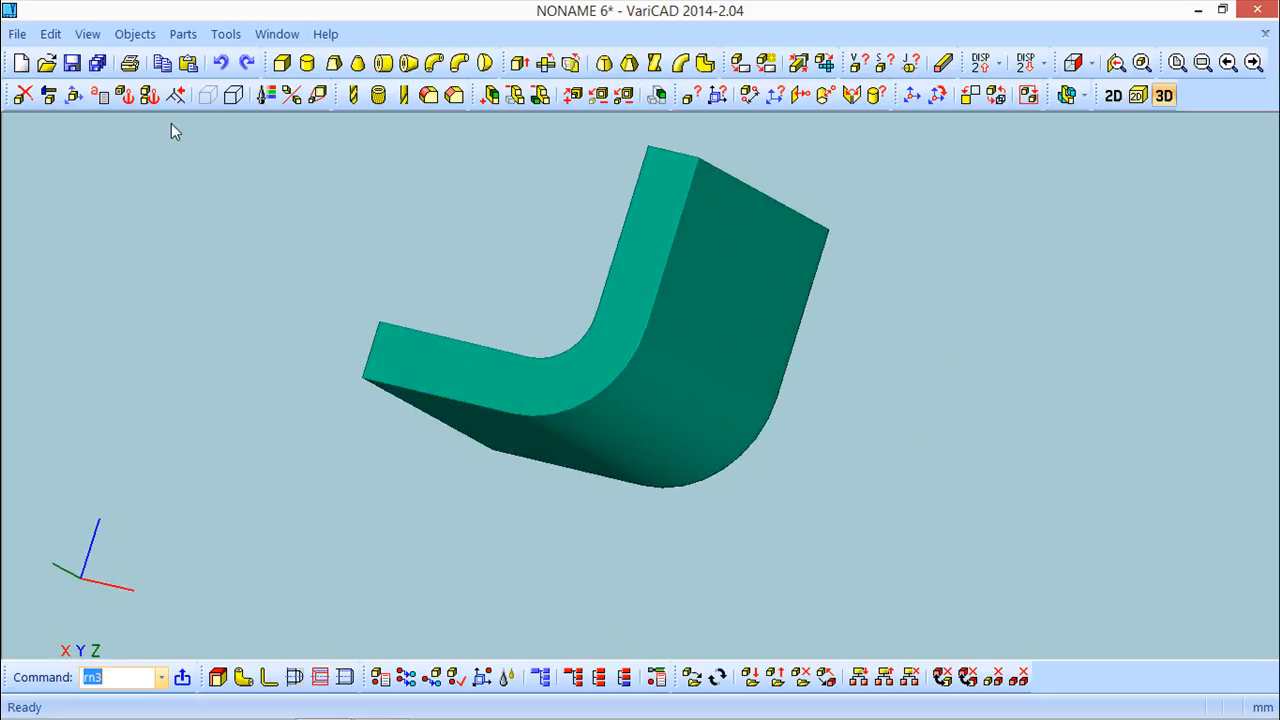
left_click(131, 34)
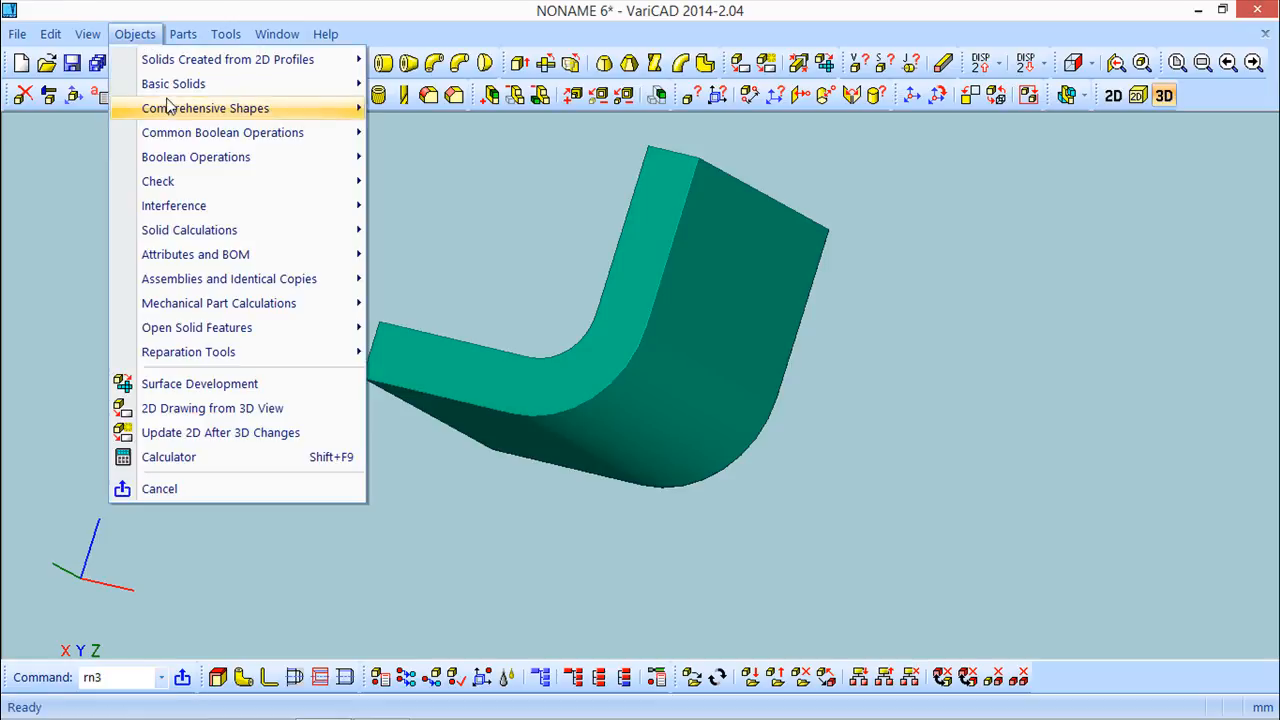
left_click(205, 385)
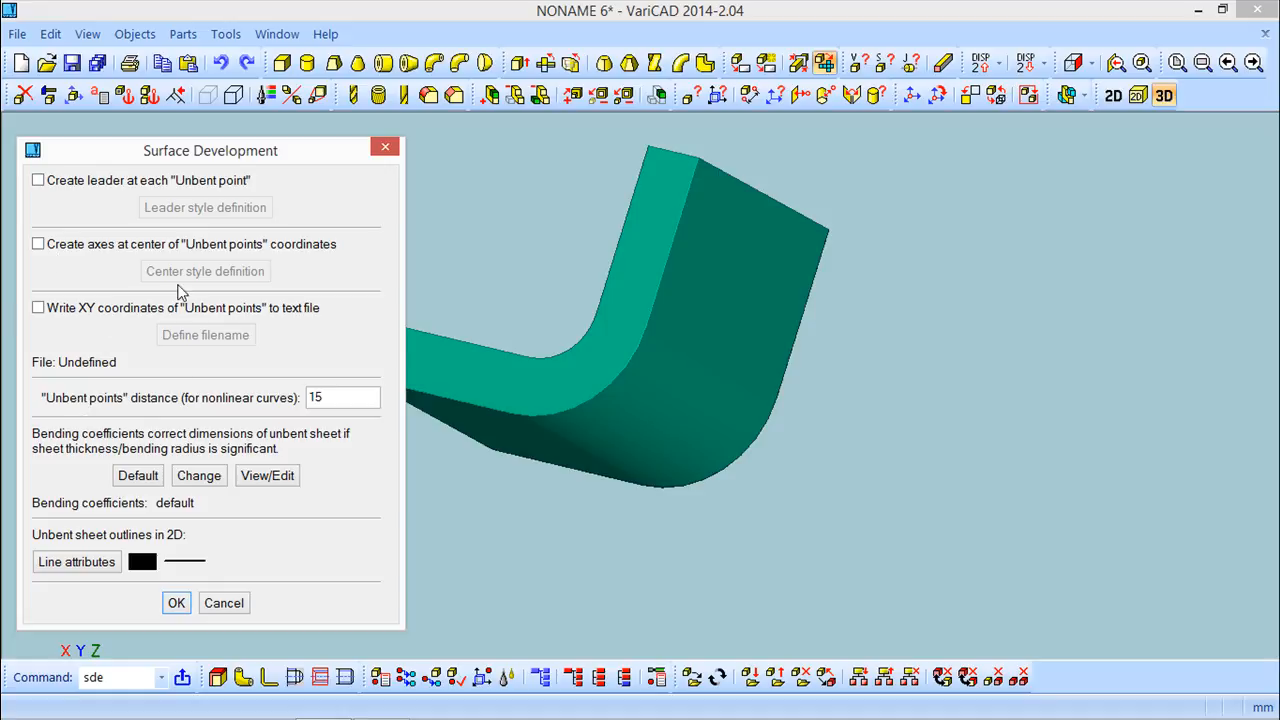
left_click(176, 602)
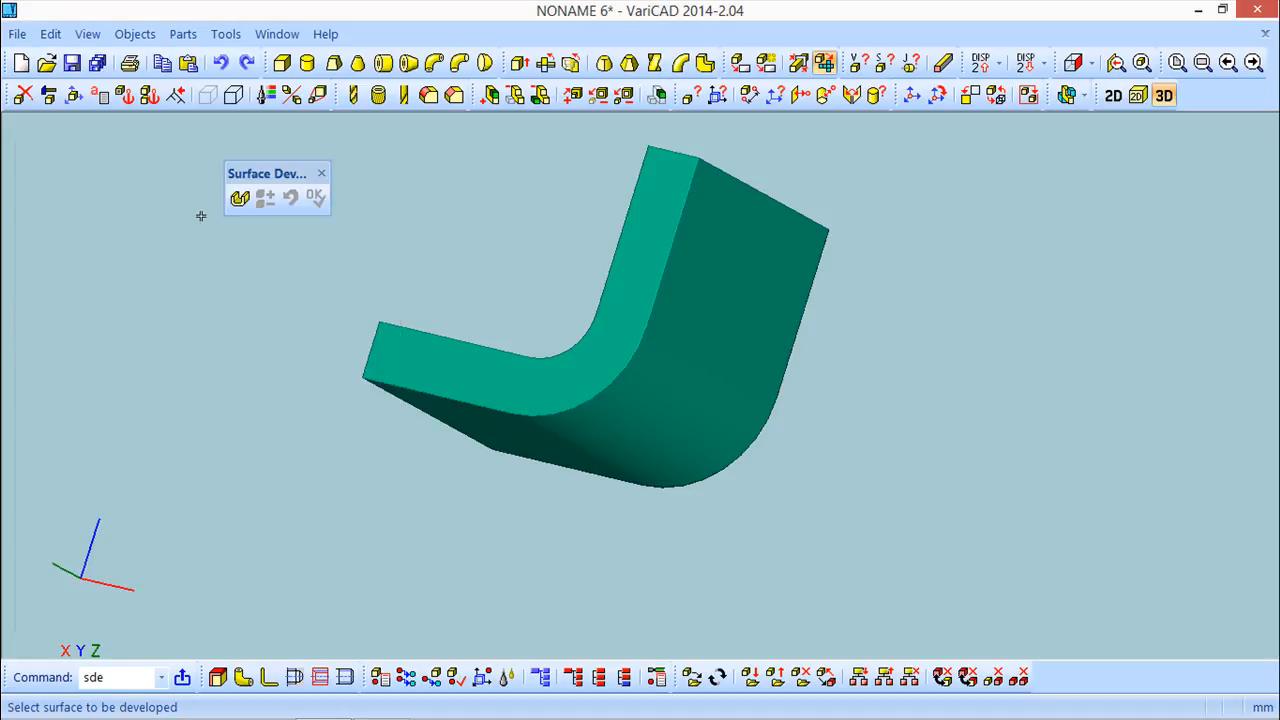
left_click(240, 197)
left_click(771, 318)
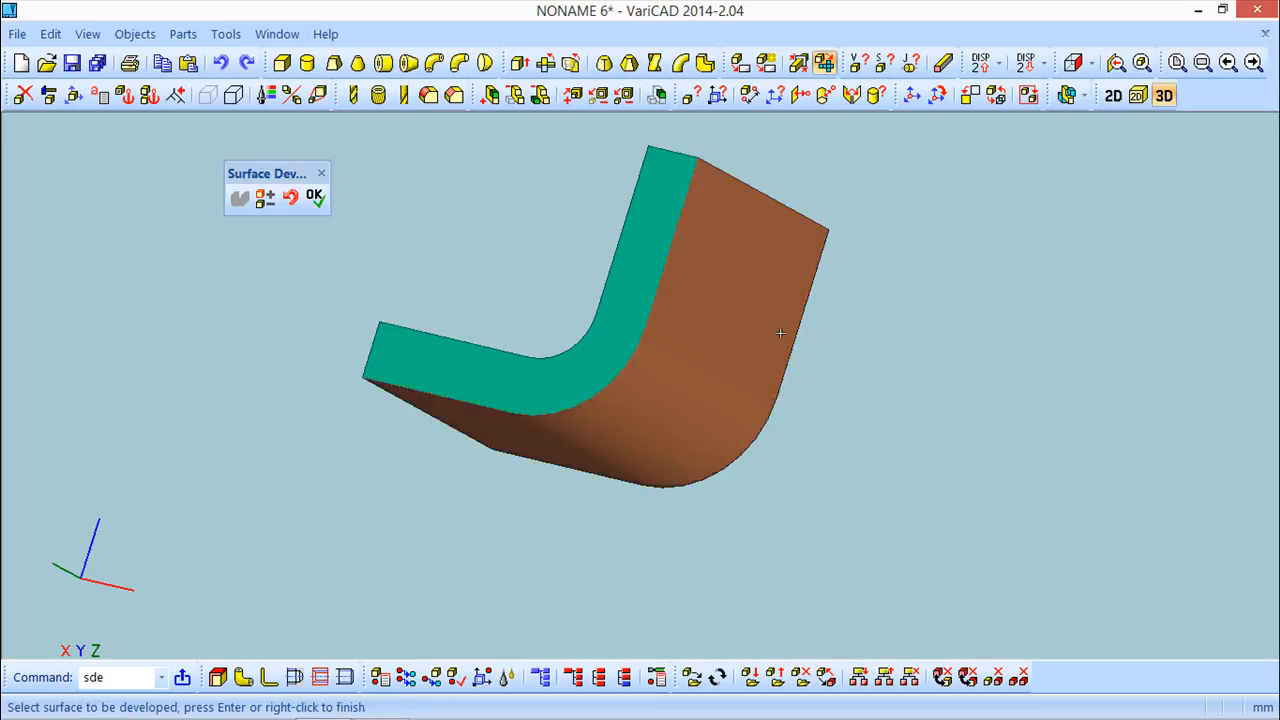
mouse_move(909, 364)
middle_mouse_down()
mouse_move(853, 334)
mouse_move(899, 352)
middle_mouse_up()
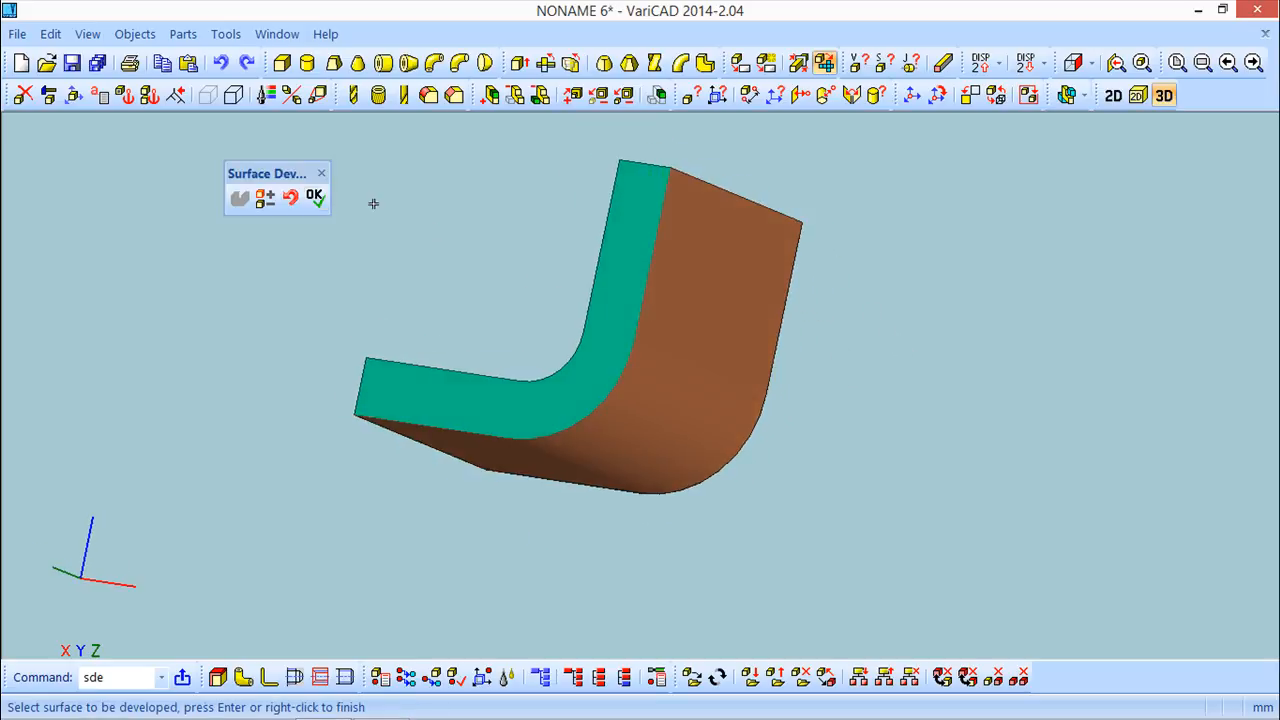
Set the sheet thickness as not significant and insert the flat pattern beside the L profile in the 2D area.
left_click(313, 199)
left_click_drag(222, 312, 268, 189)
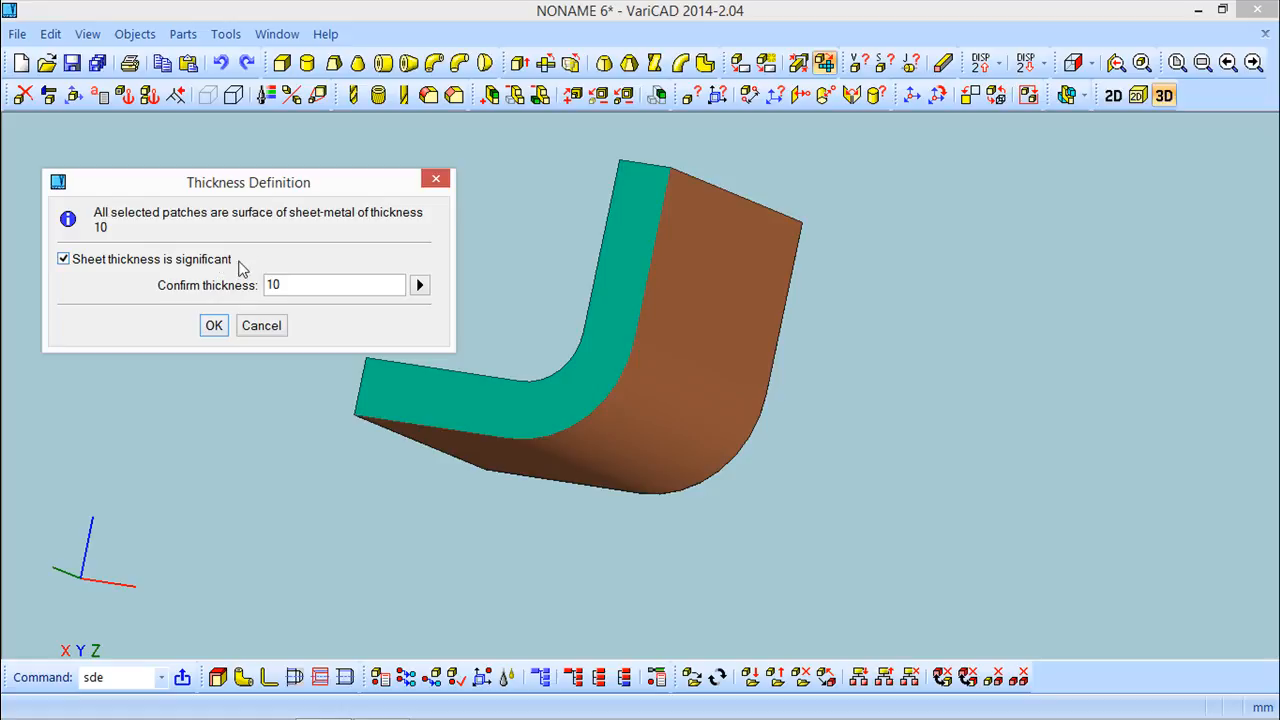
left_click(63, 260)
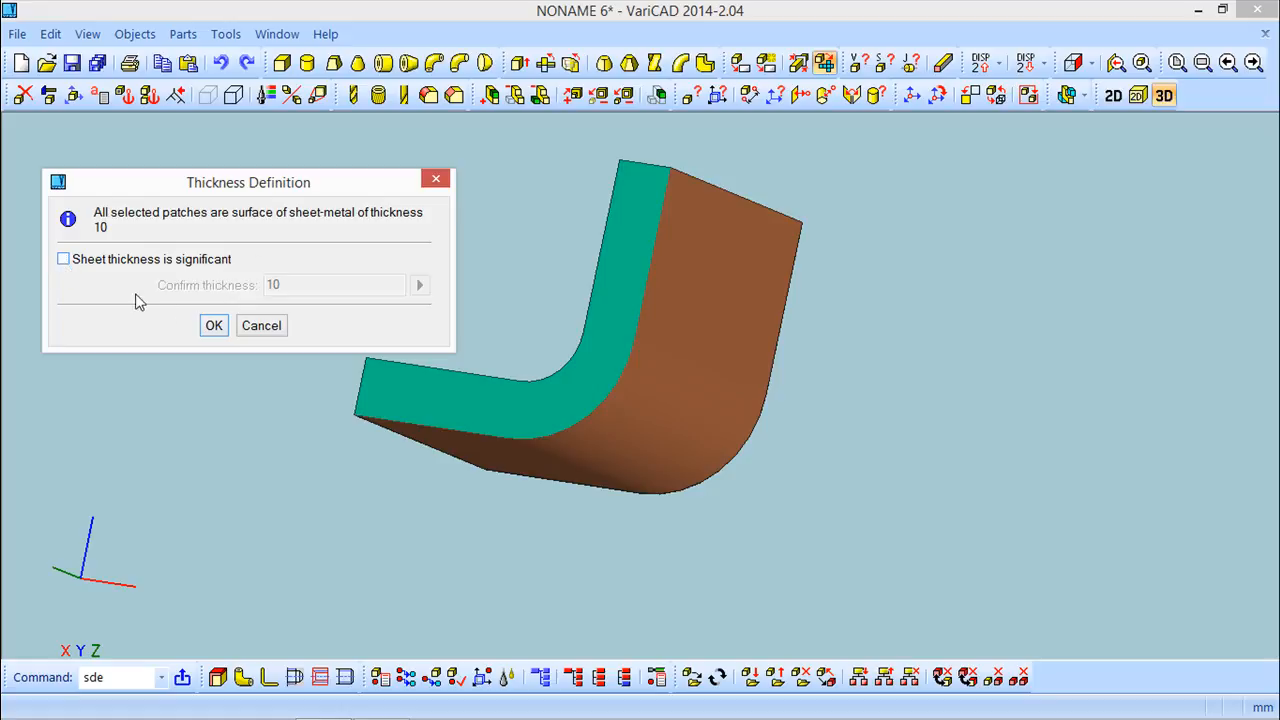
left_click(214, 326)
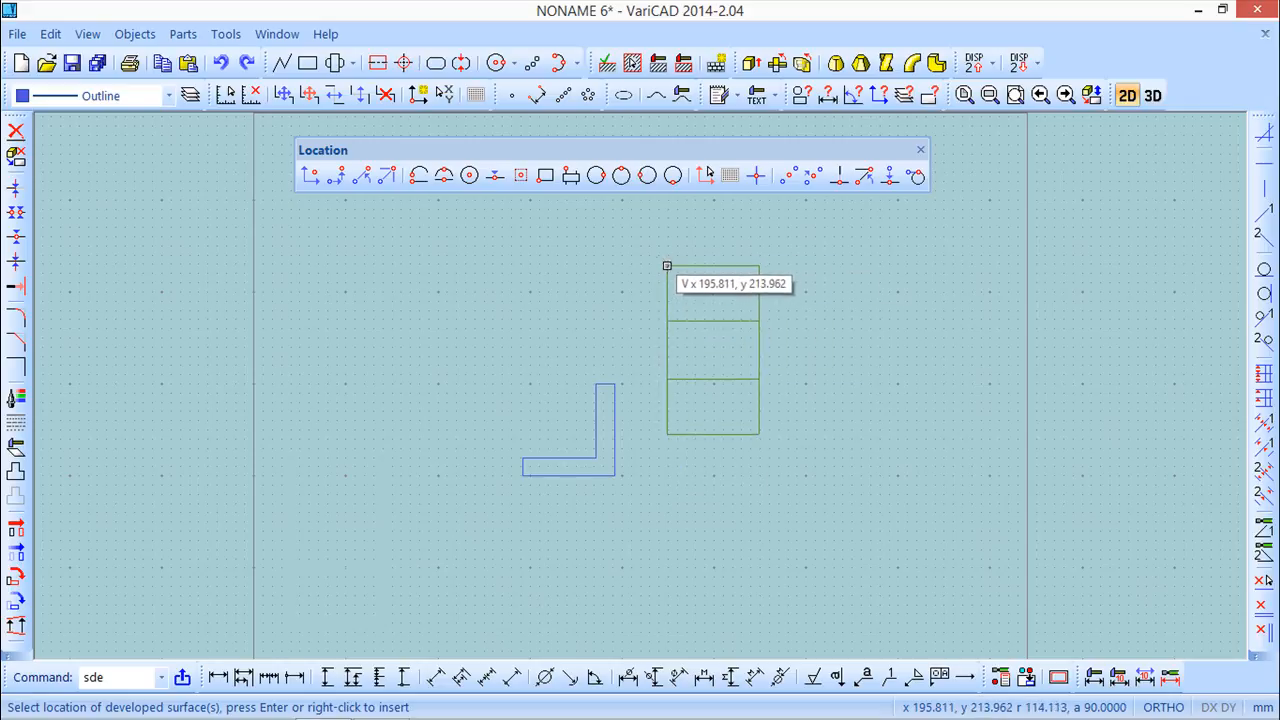
left_click(666, 378)
Delete the original L profile from the 2D drawing with a window selection.
left_click(16, 131)
left_click(466, 337)
left_click(632, 514)
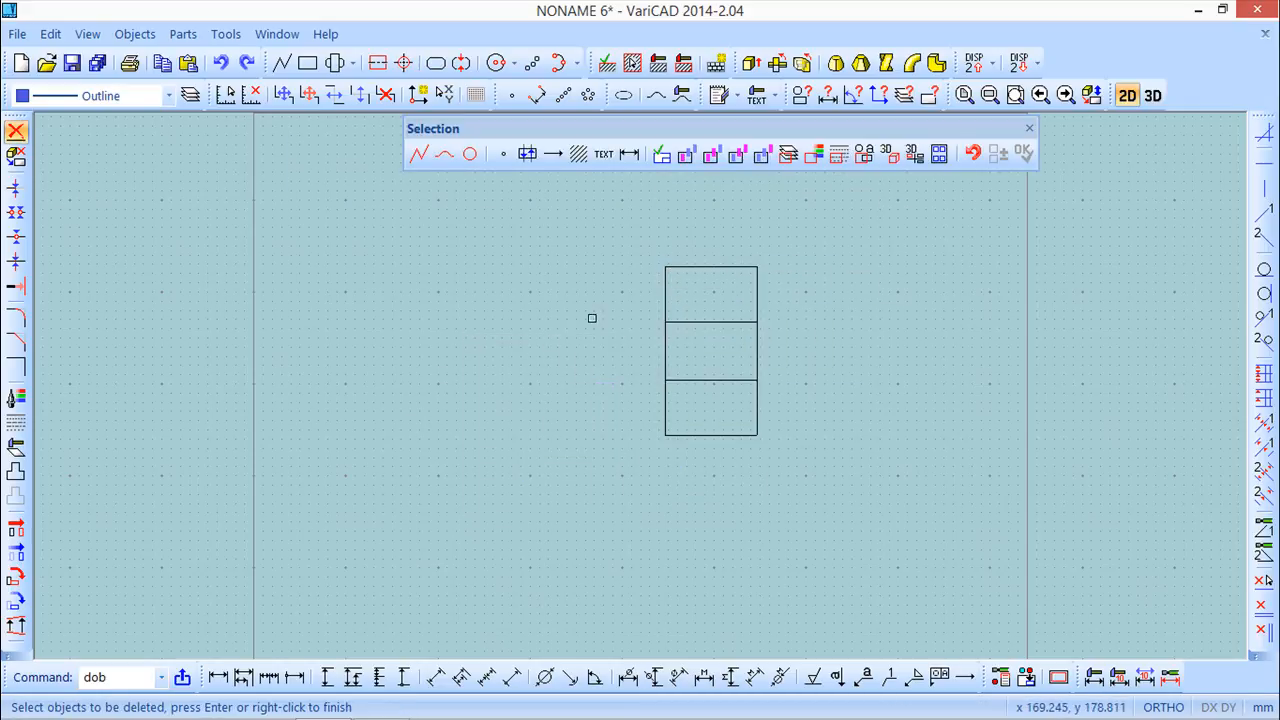
scroll(785, 337, "up", 2)
middle_click_drag(807, 329, 625, 369)
scroll(625, 369, "up", 1)
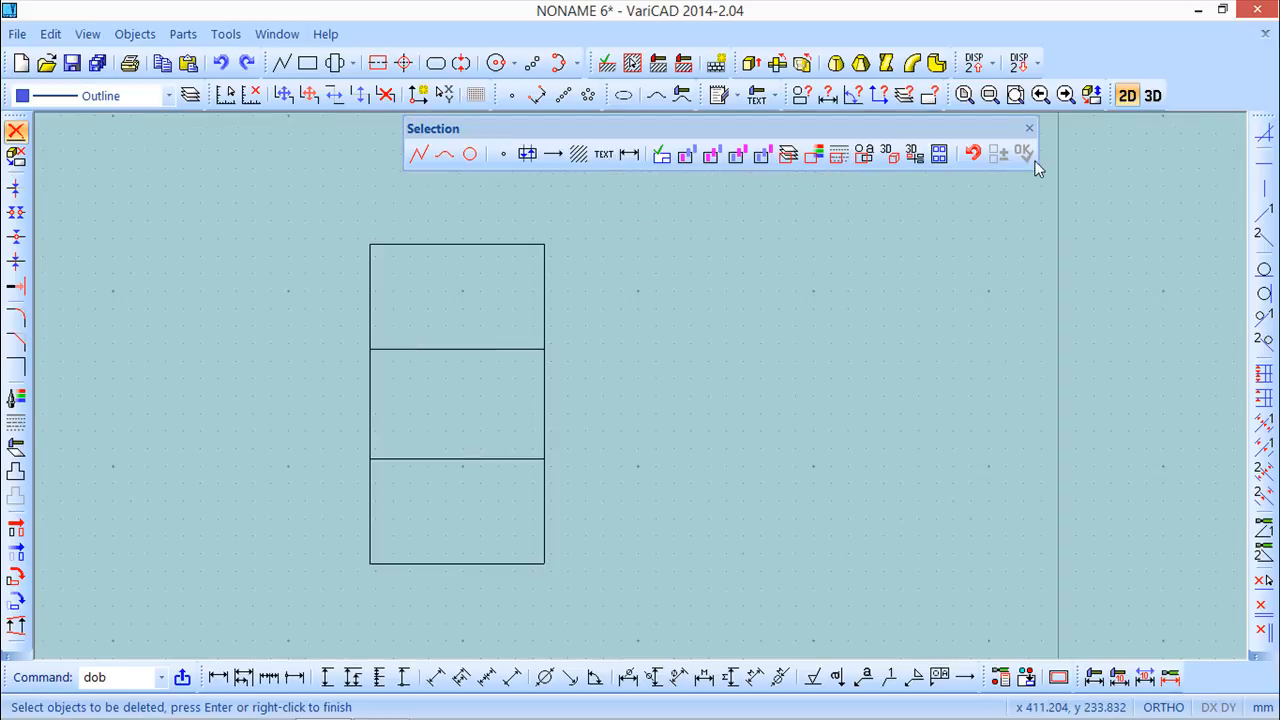
left_click(1030, 129)
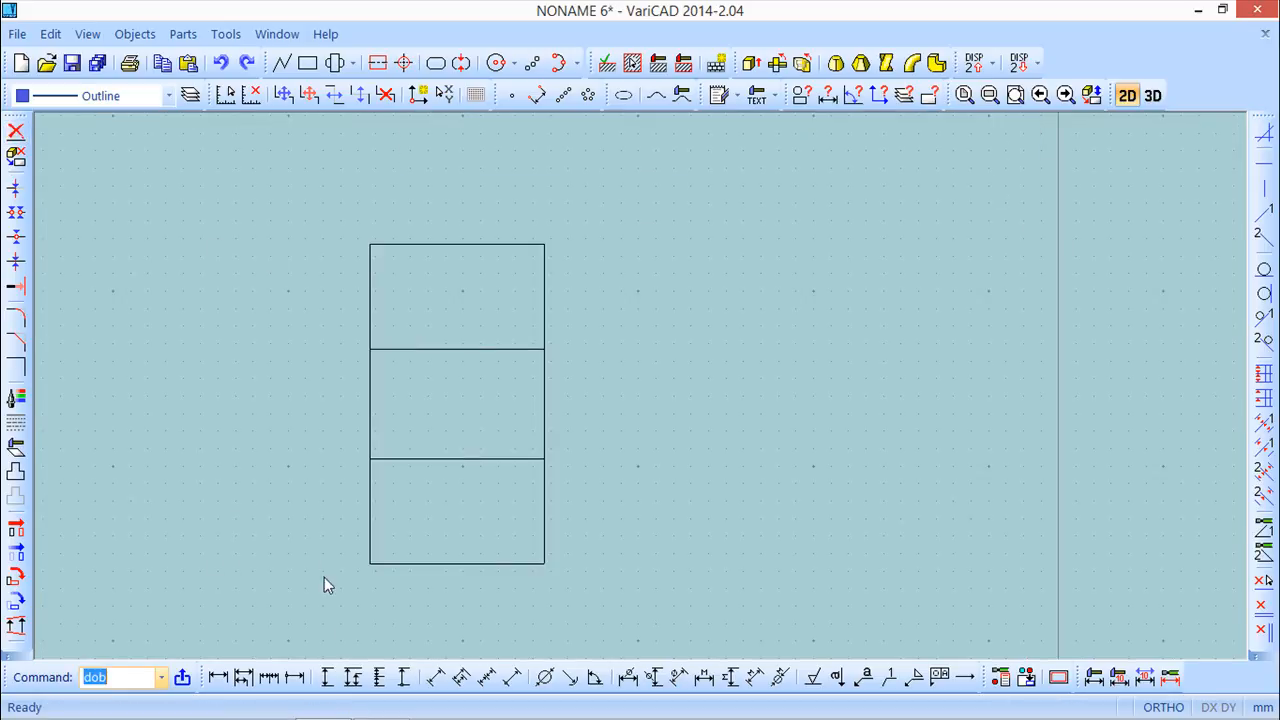
Add a vertical dimension for the flat pattern's full height along its left side.
left_click(326, 677)
left_click(370, 566)
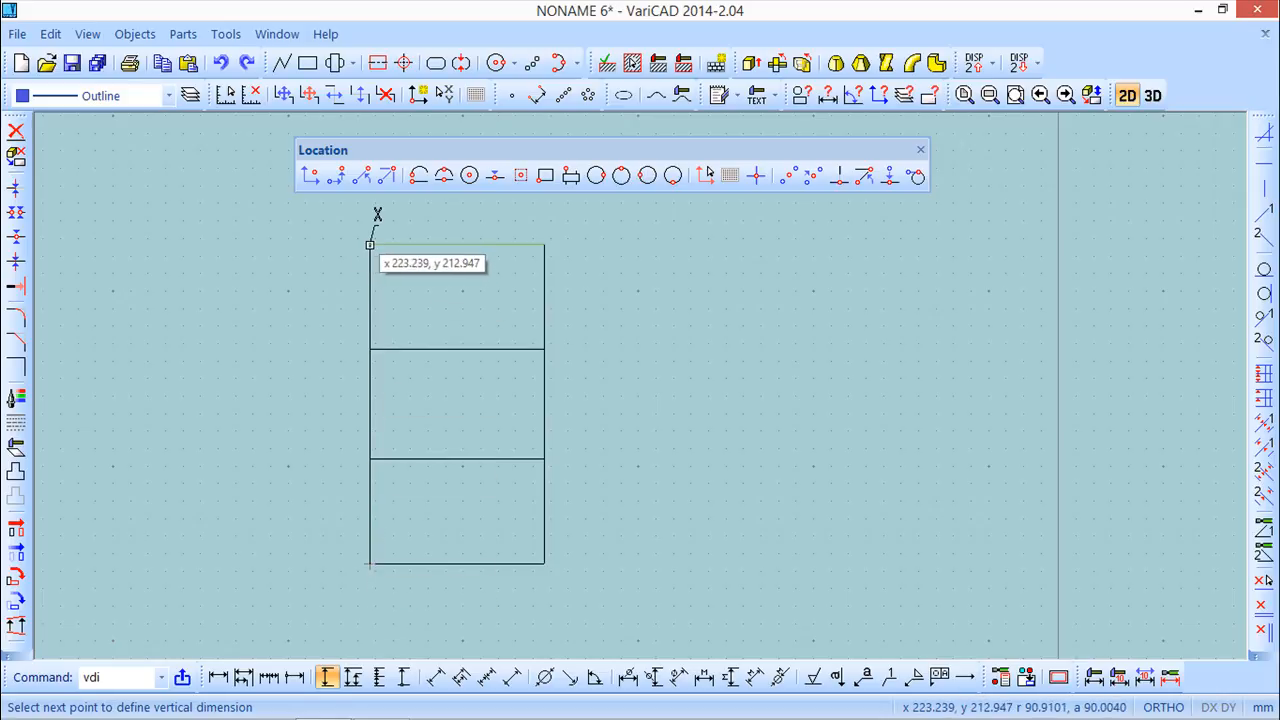
left_click(370, 244)
left_click(338, 430)
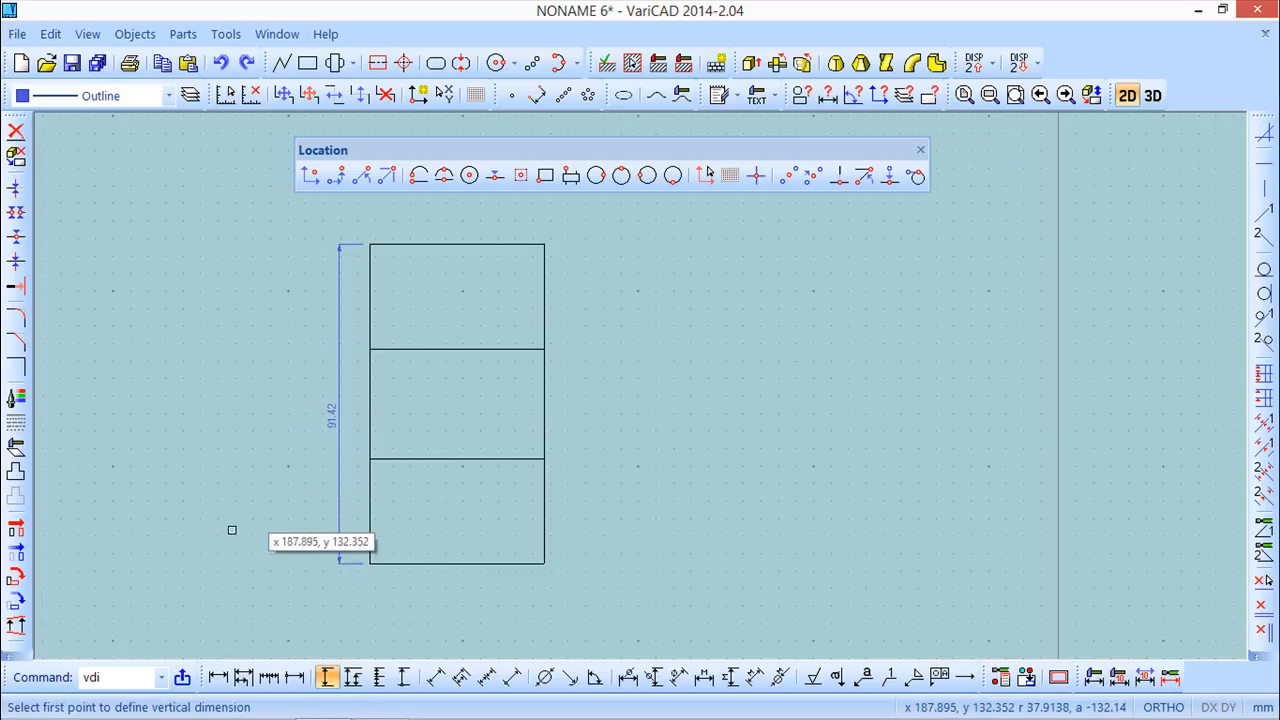
scroll(202, 505, "up", 1)
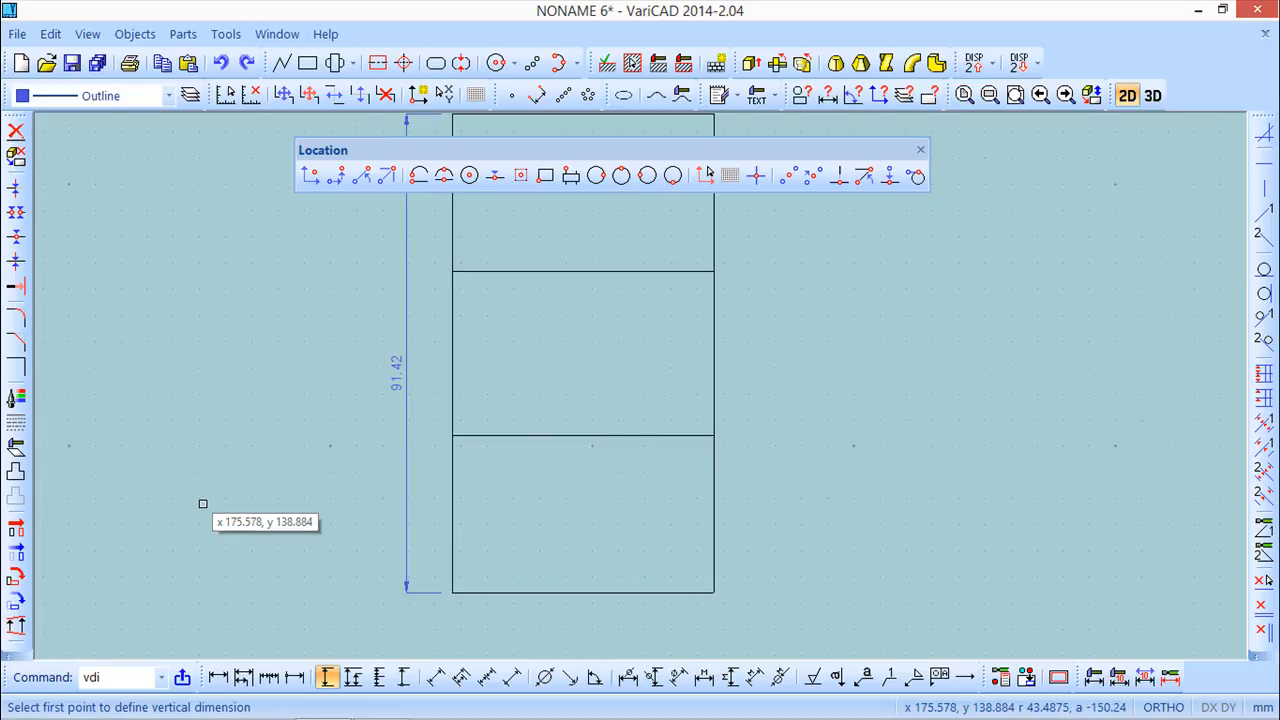
scroll(202, 505, "down", 2)
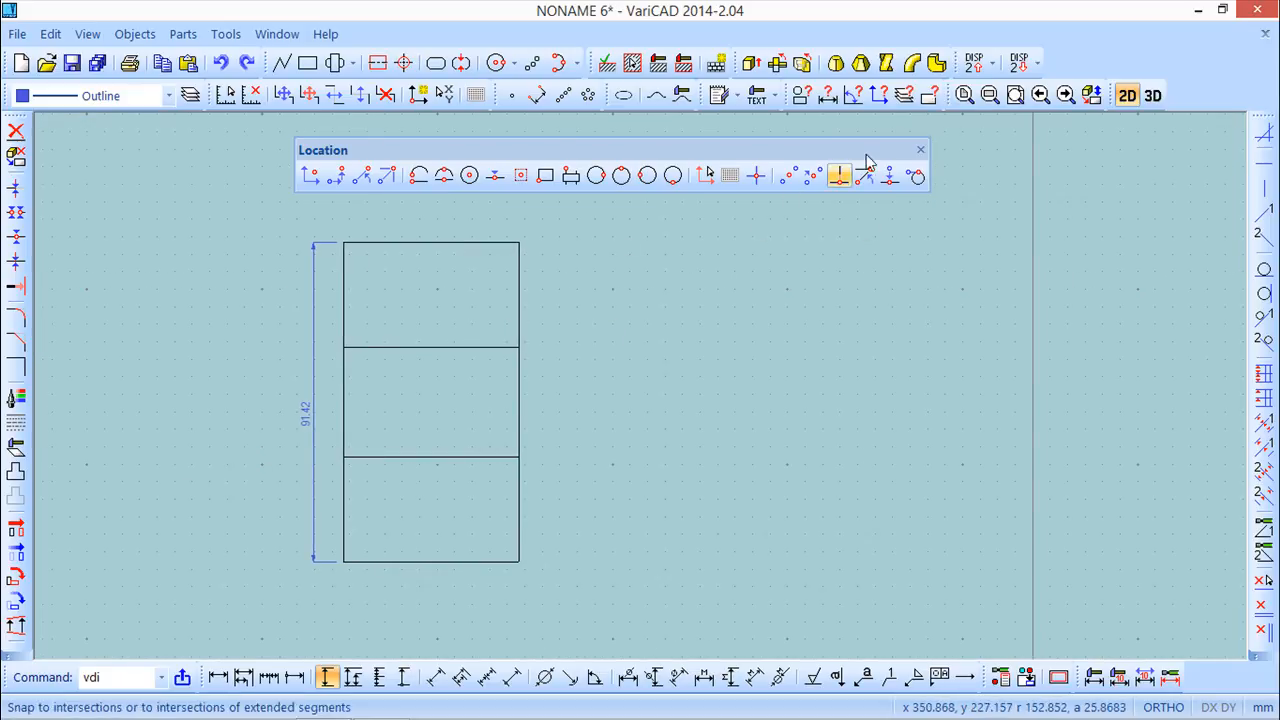
left_click(920, 149)
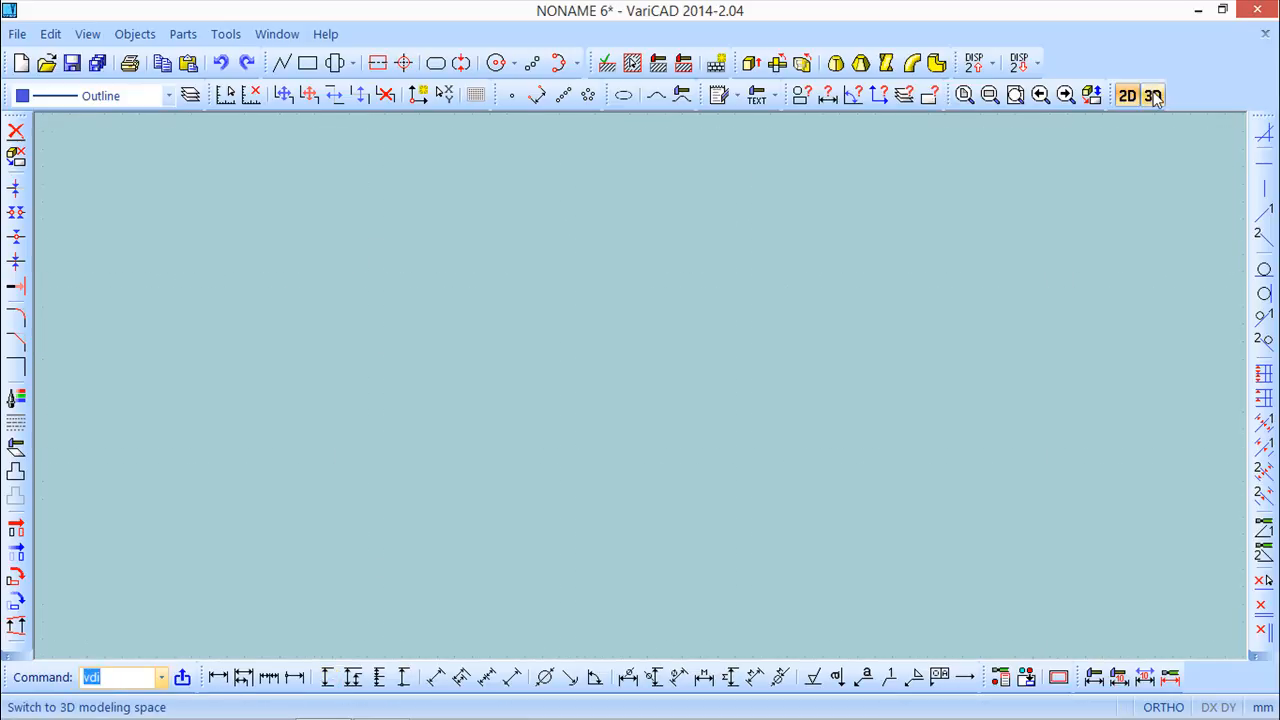
Return to the 3D bracket, start Surface Development with default bending coefficients and select its whole connected outer surface.
left_click(1153, 95)
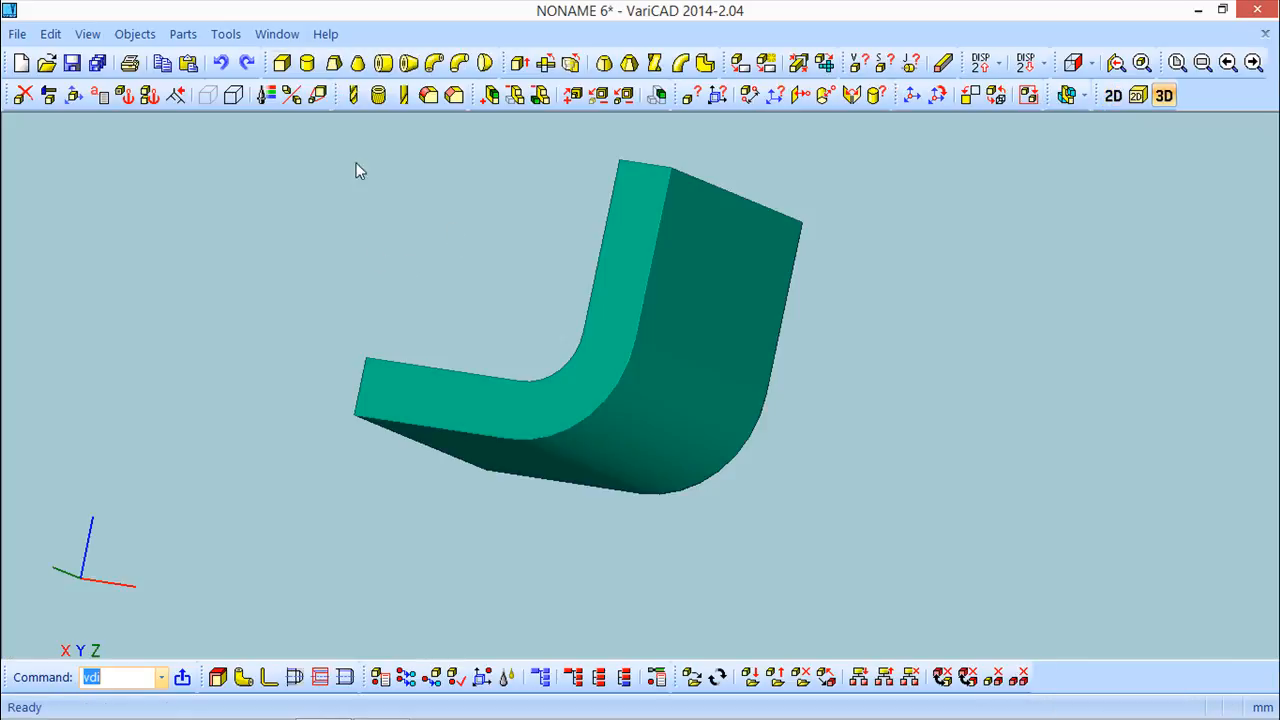
left_click(134, 34)
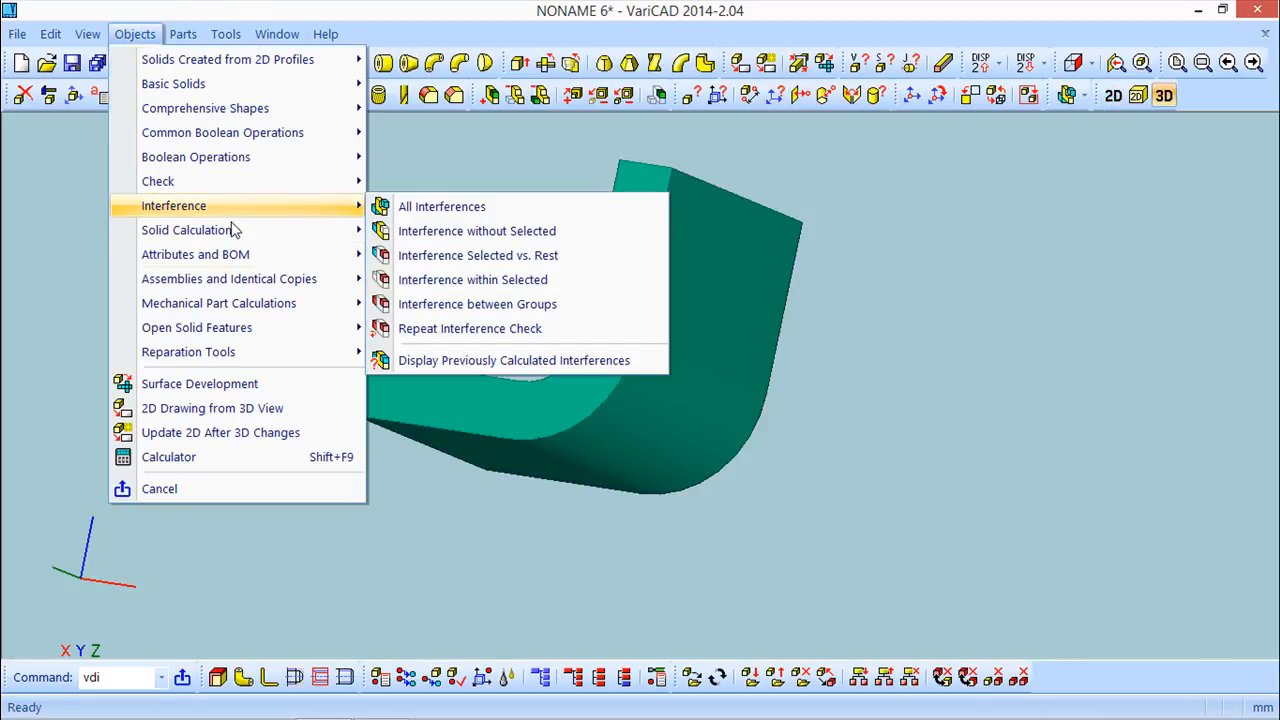
left_click(207, 388)
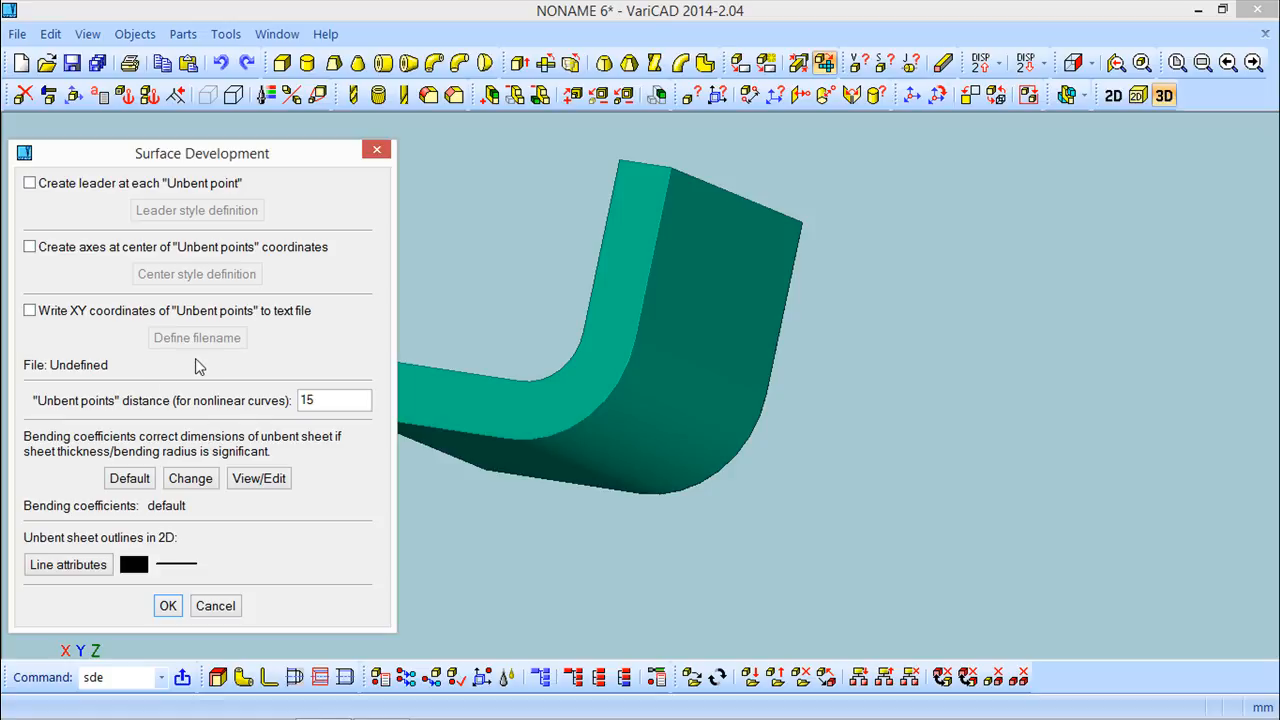
left_click(169, 604)
left_click(240, 197)
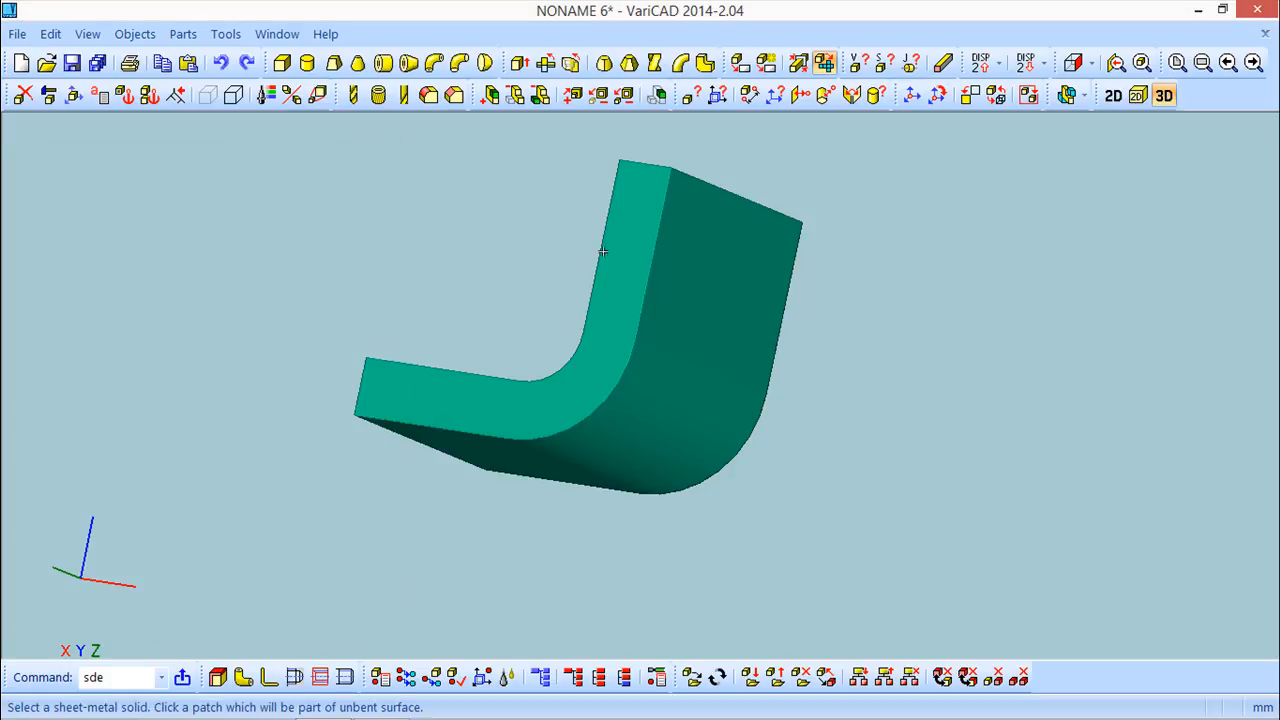
left_click(698, 291)
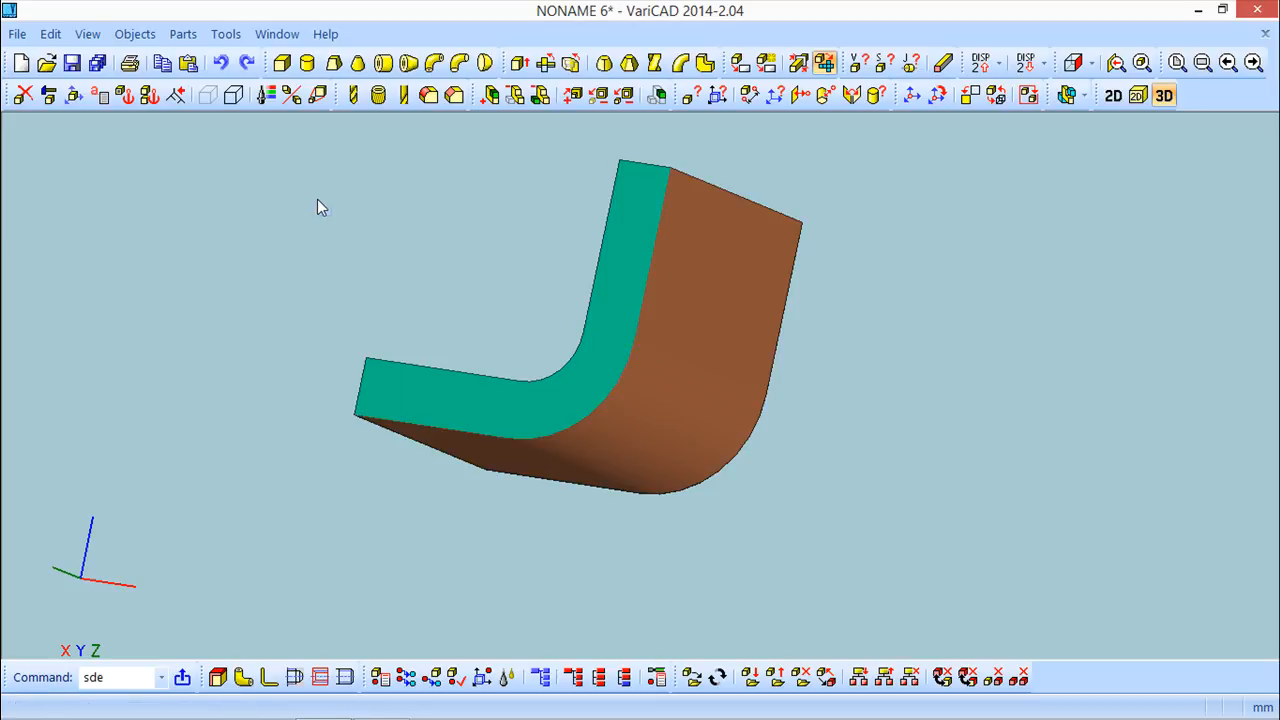
Keep the sheet thickness significant with an edited thickness value and insert the flat pattern beside the existing one in 2D.
left_click(314, 194)
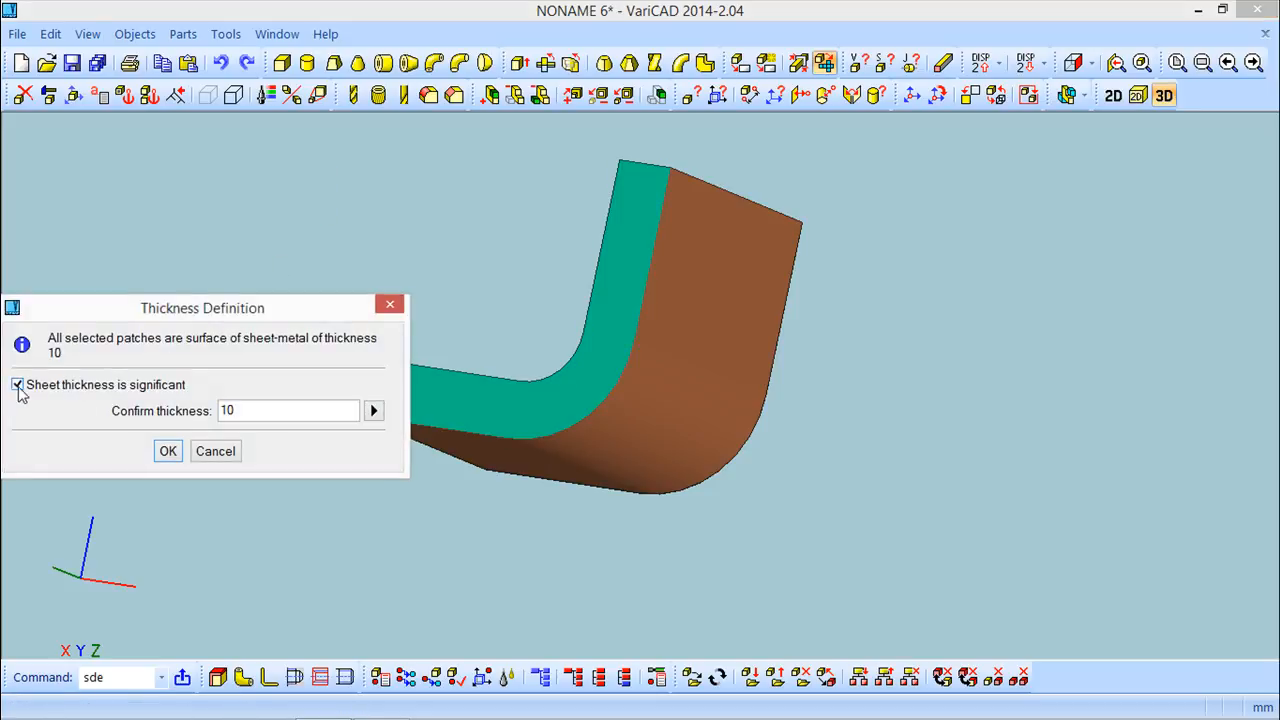
left_click_drag(244, 410, 221, 410)
left_click(168, 451)
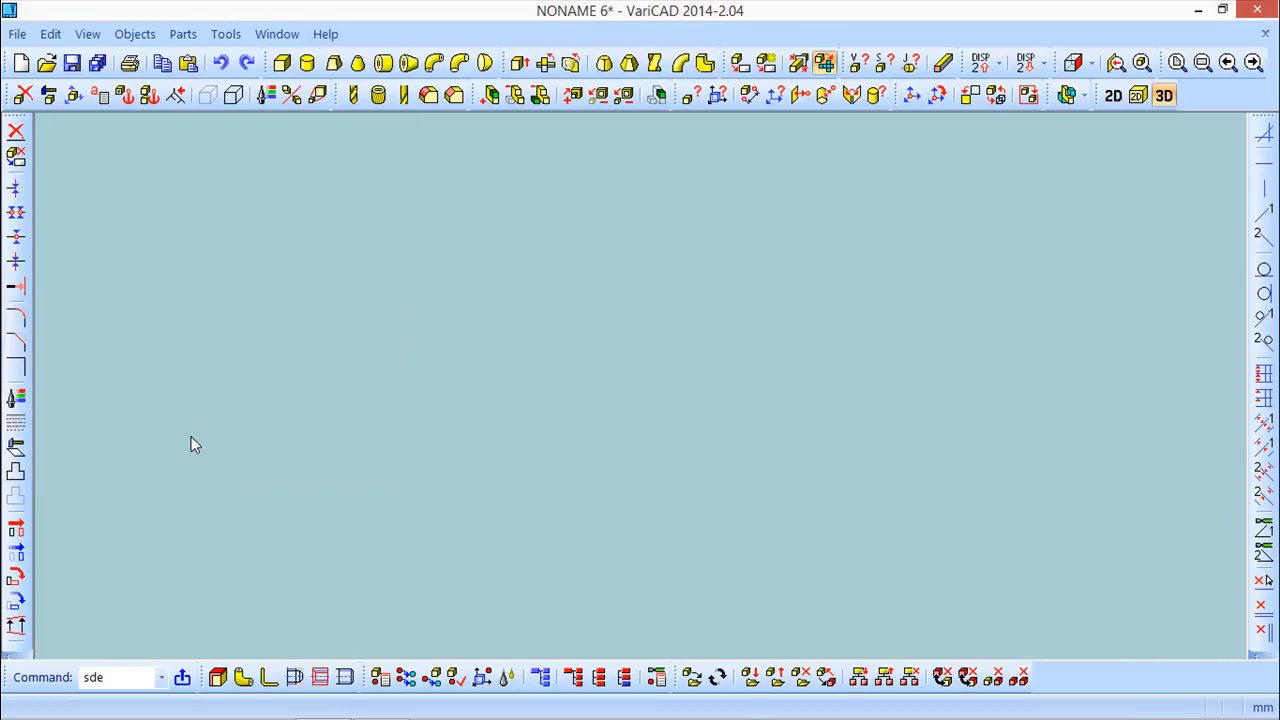
scroll(789, 289, "up", 2)
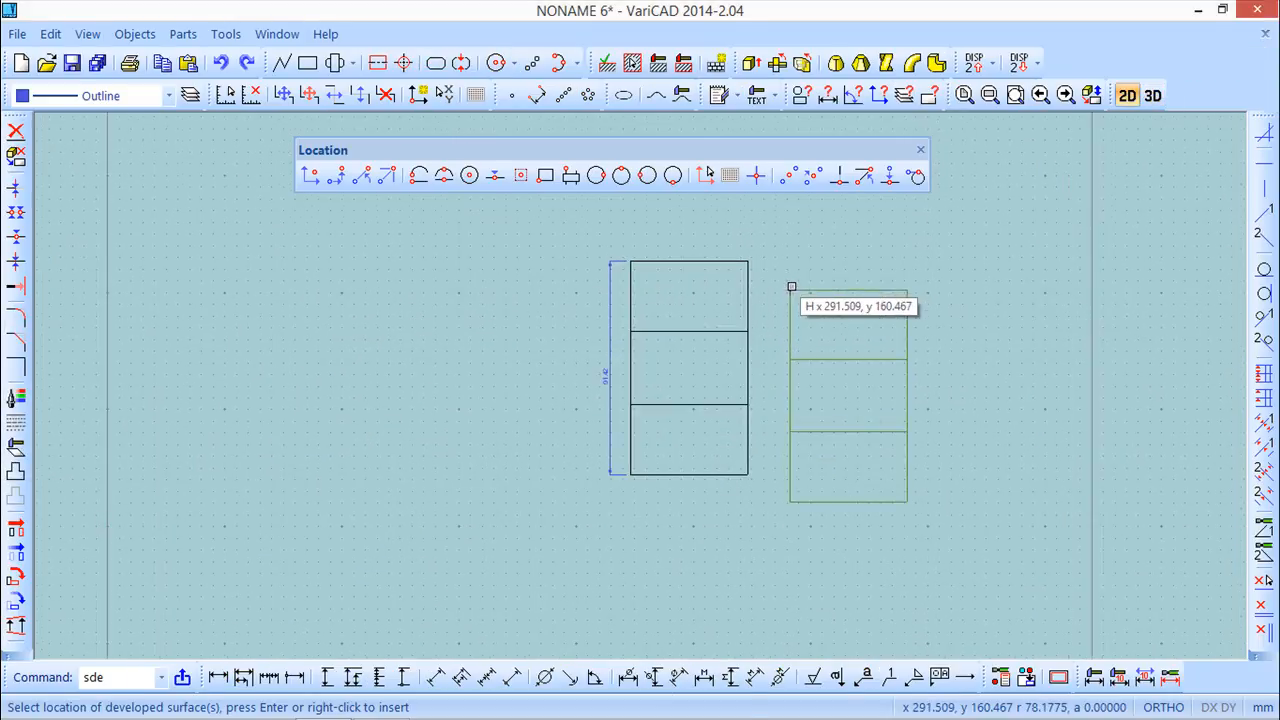
left_click(802, 263)
Add a vertical dimension for the second flat pattern's full height, placed in the gap between the two patterns.
scroll(772, 429, "up", 3)
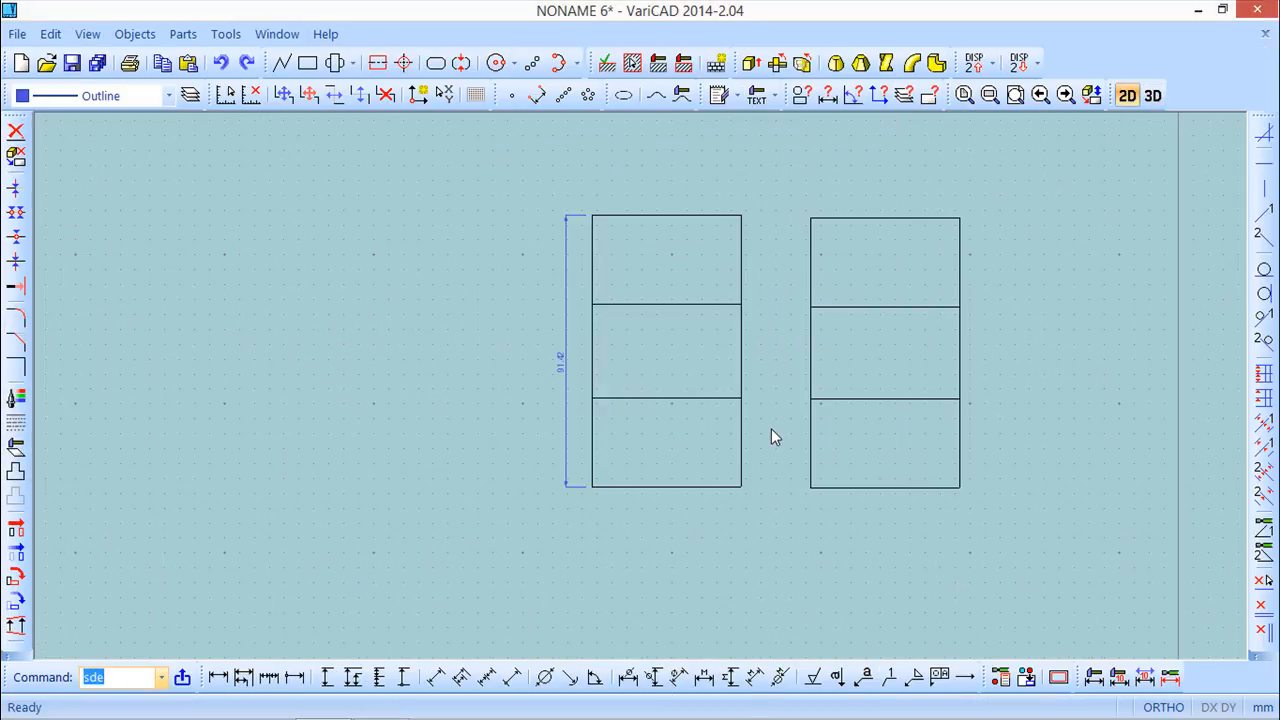
middle_click_drag(722, 353, 626, 359)
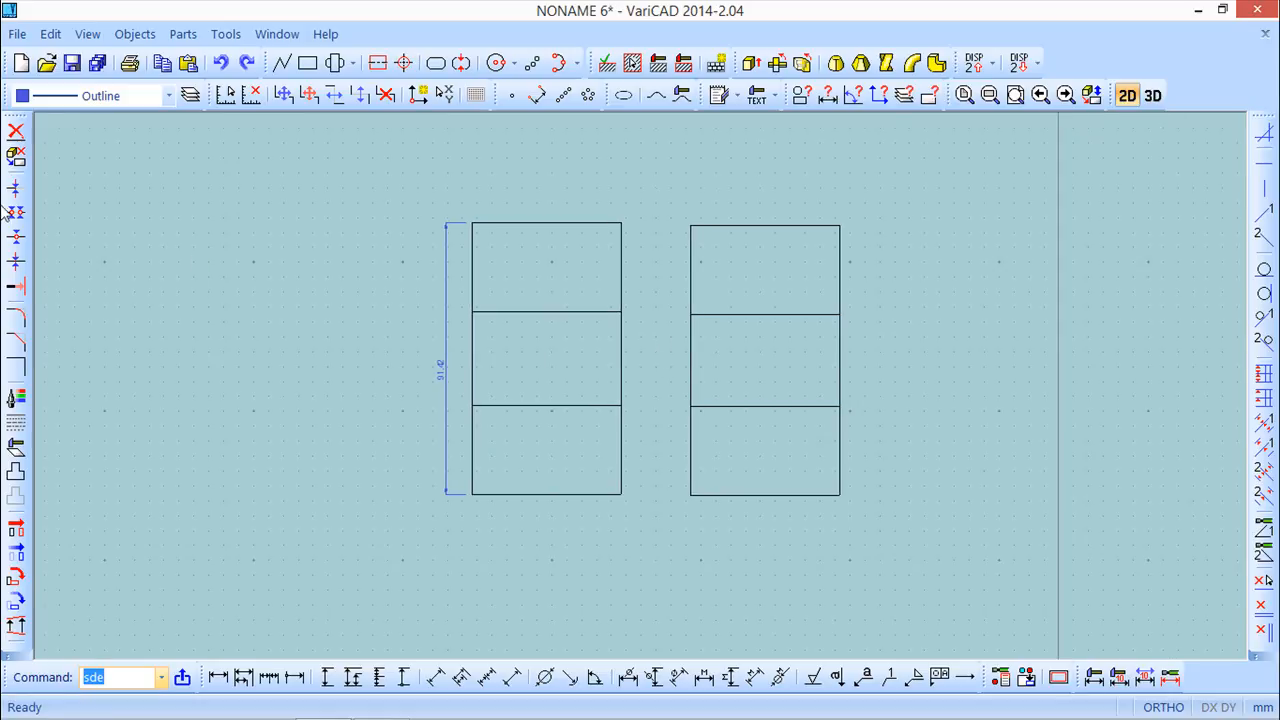
left_click(326, 677)
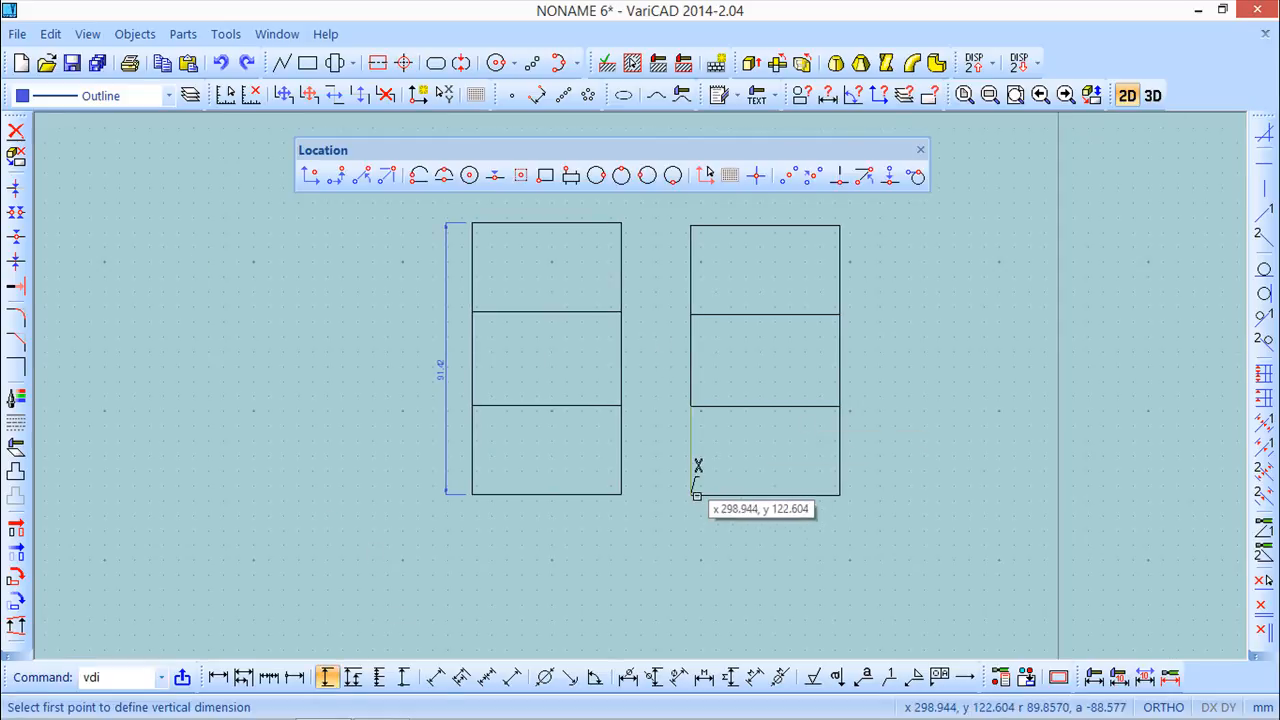
left_click(691, 495)
left_click(691, 226)
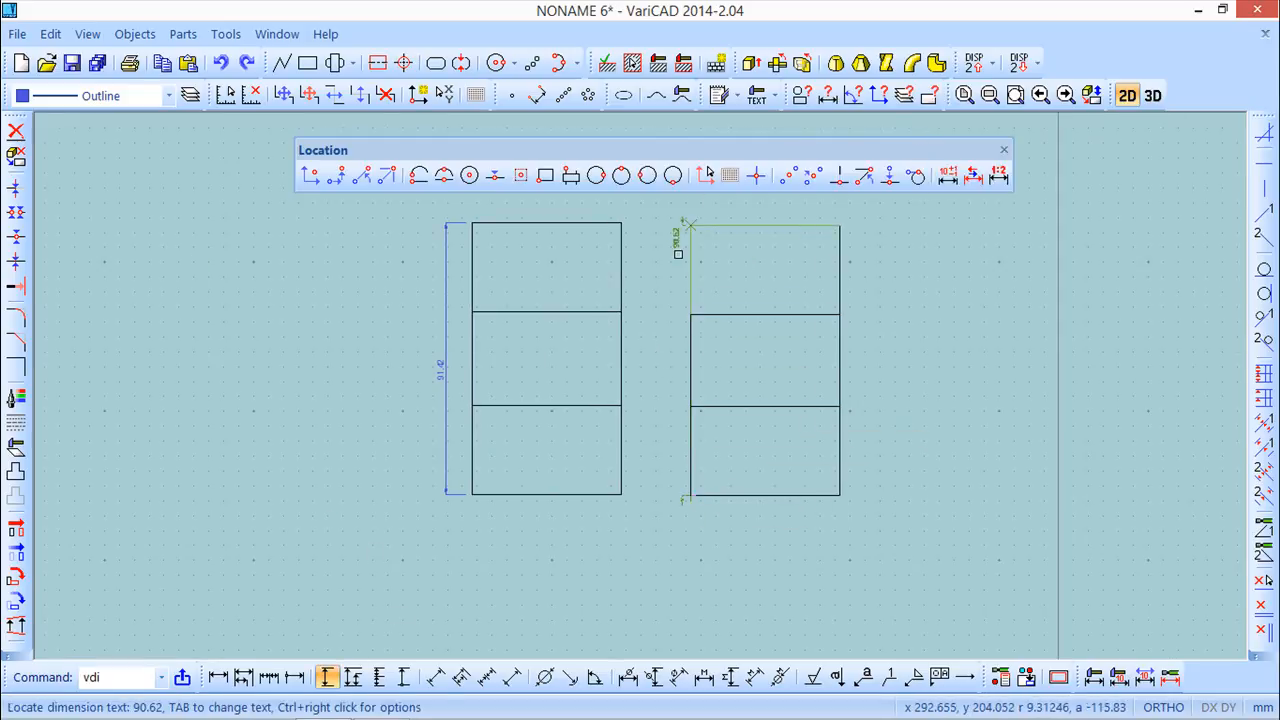
left_click(660, 366)
scroll(660, 378, "up", 2)
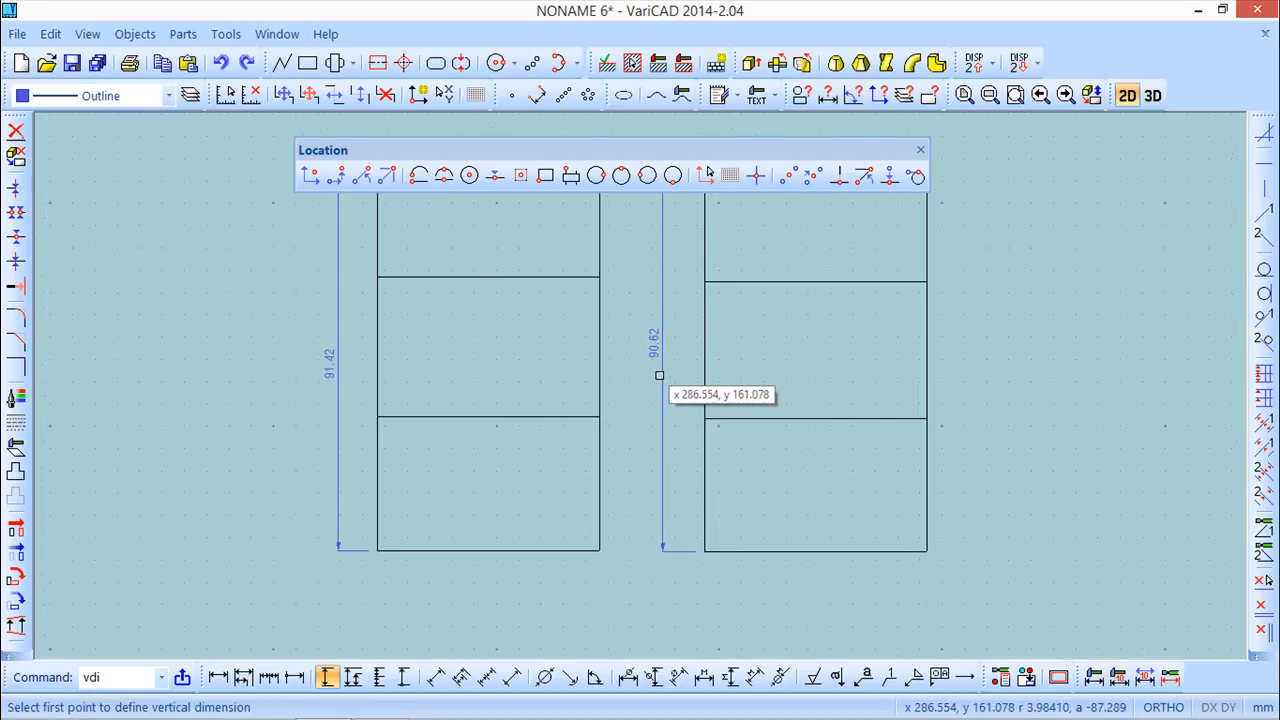
middle_click_drag(664, 377, 554, 454)
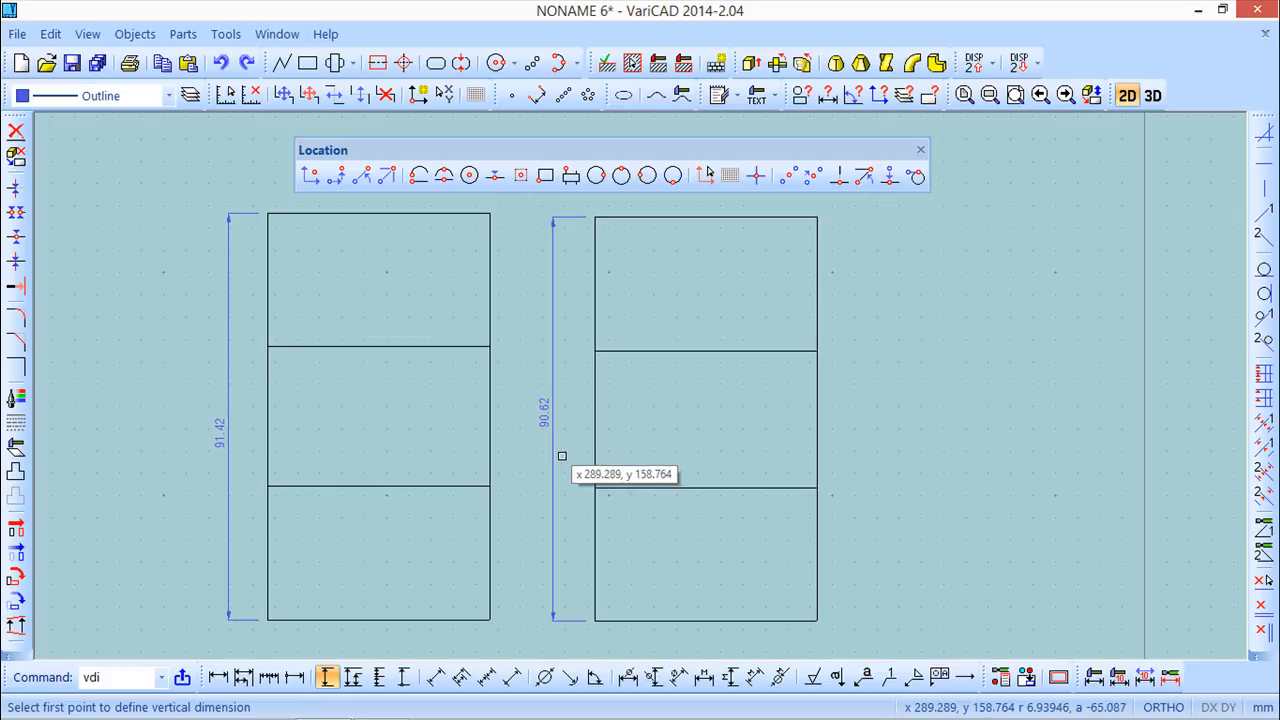
scroll(559, 454, "down", 1)
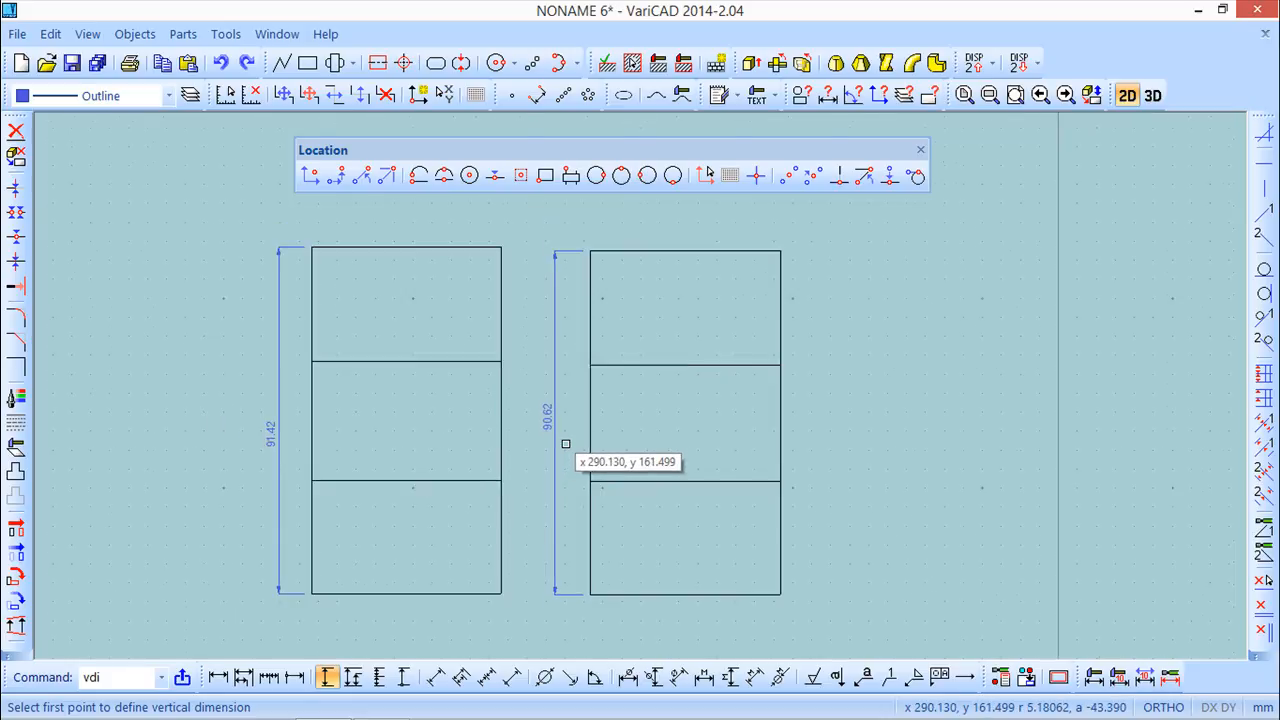
left_click(920, 150)
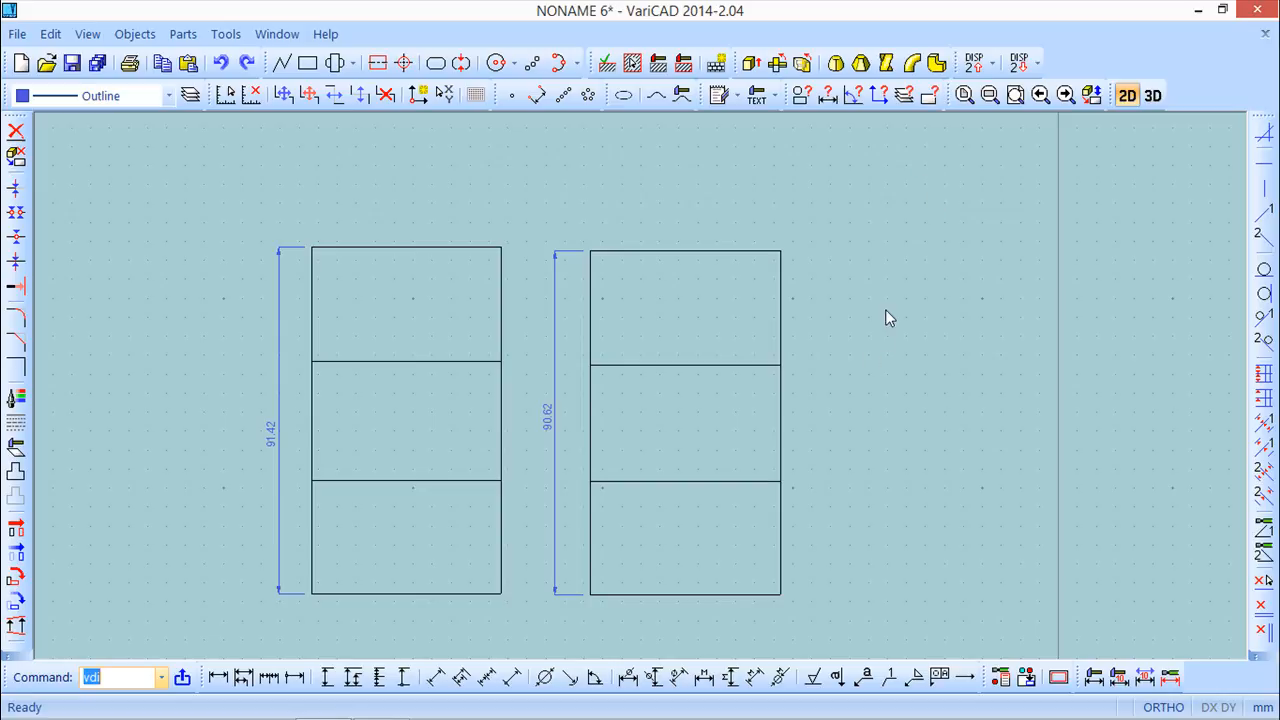
Restart Surface Development on the 3D bracket with default bending coefficients and select the connected outer surface again.
left_click(1155, 97)
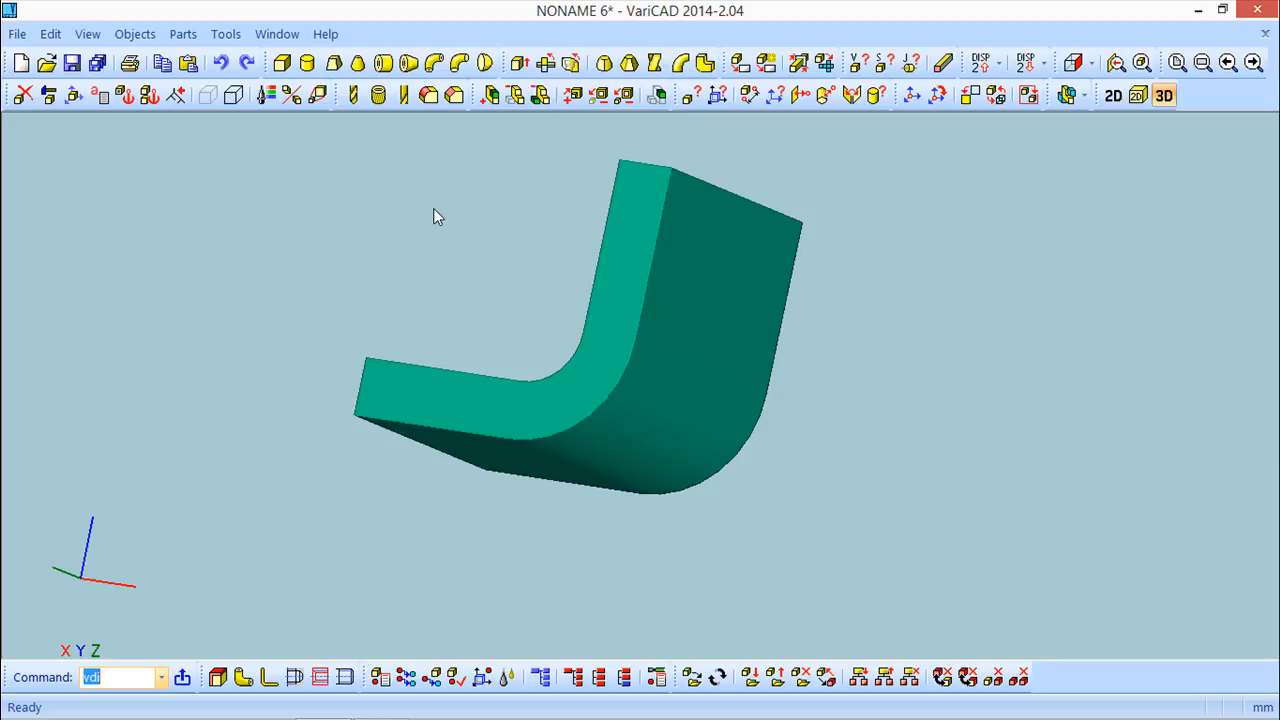
middle_click_drag(456, 253, 454, 296)
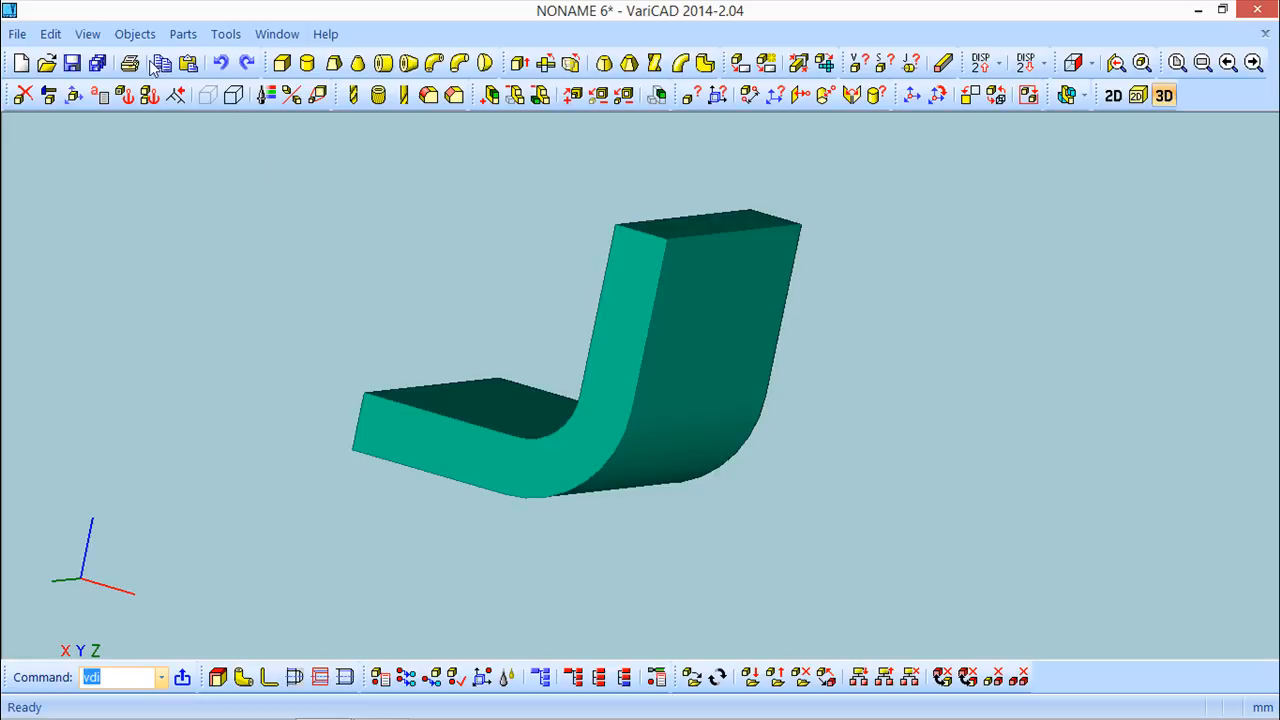
left_click(135, 34)
left_click(202, 383)
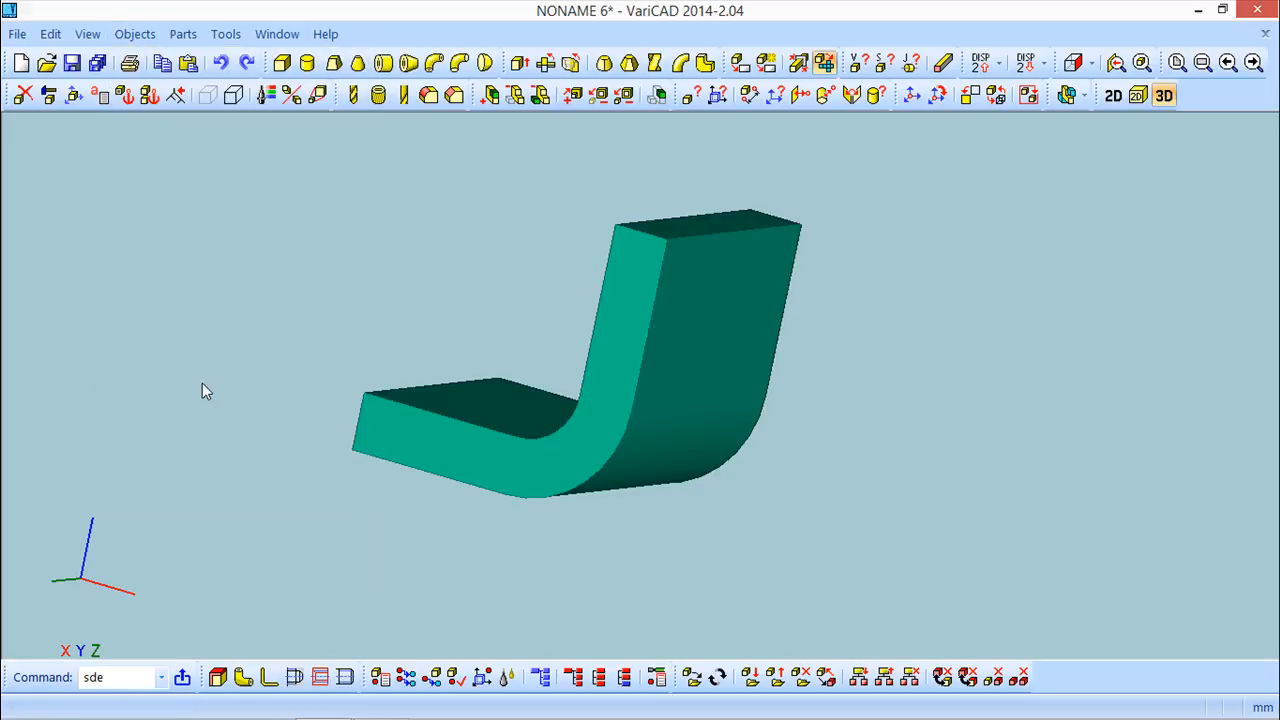
left_click(167, 602)
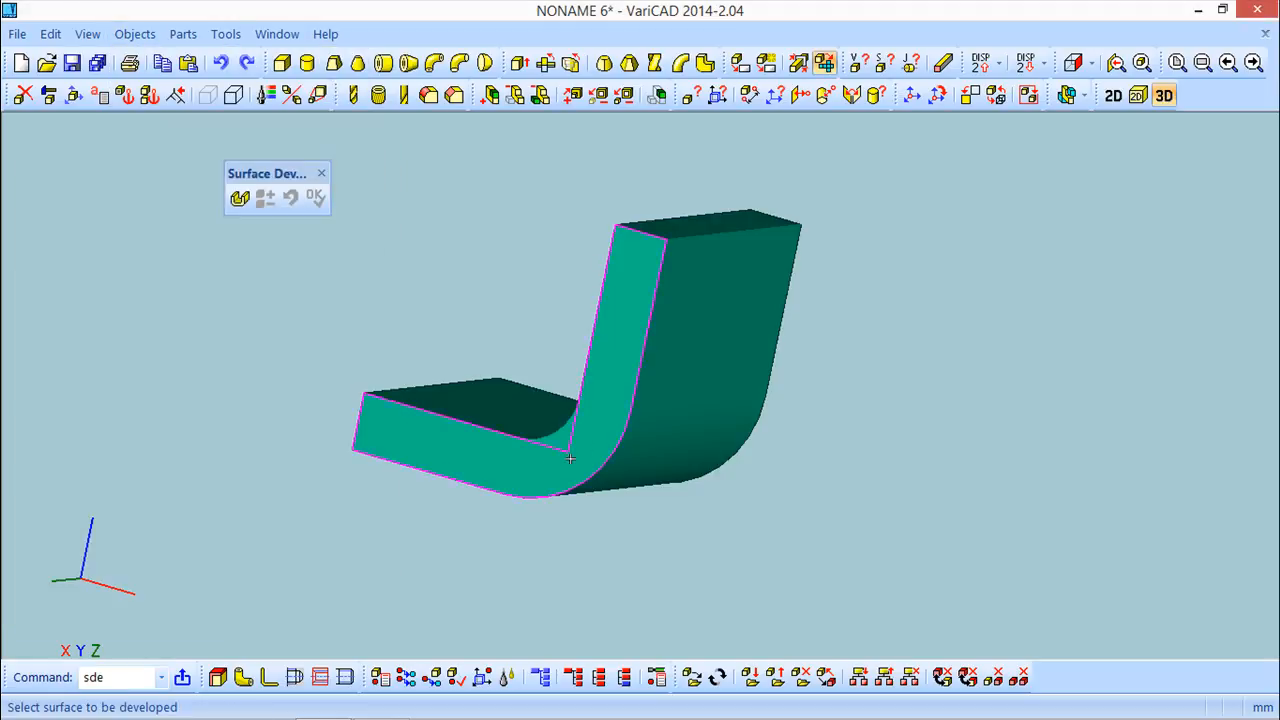
left_click(240, 198)
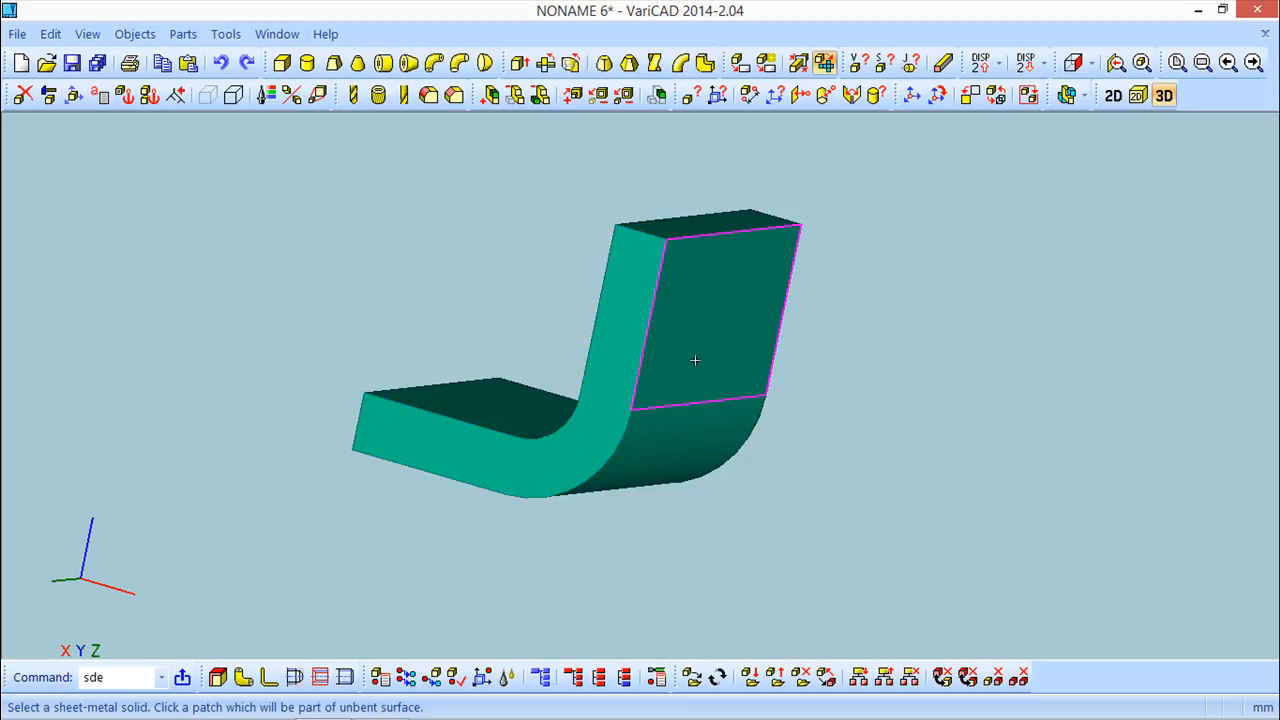
left_click(694, 360)
Accept a significant sheet thickness of 10 and insert the third flat pattern to the right of the other two.
left_click(316, 199)
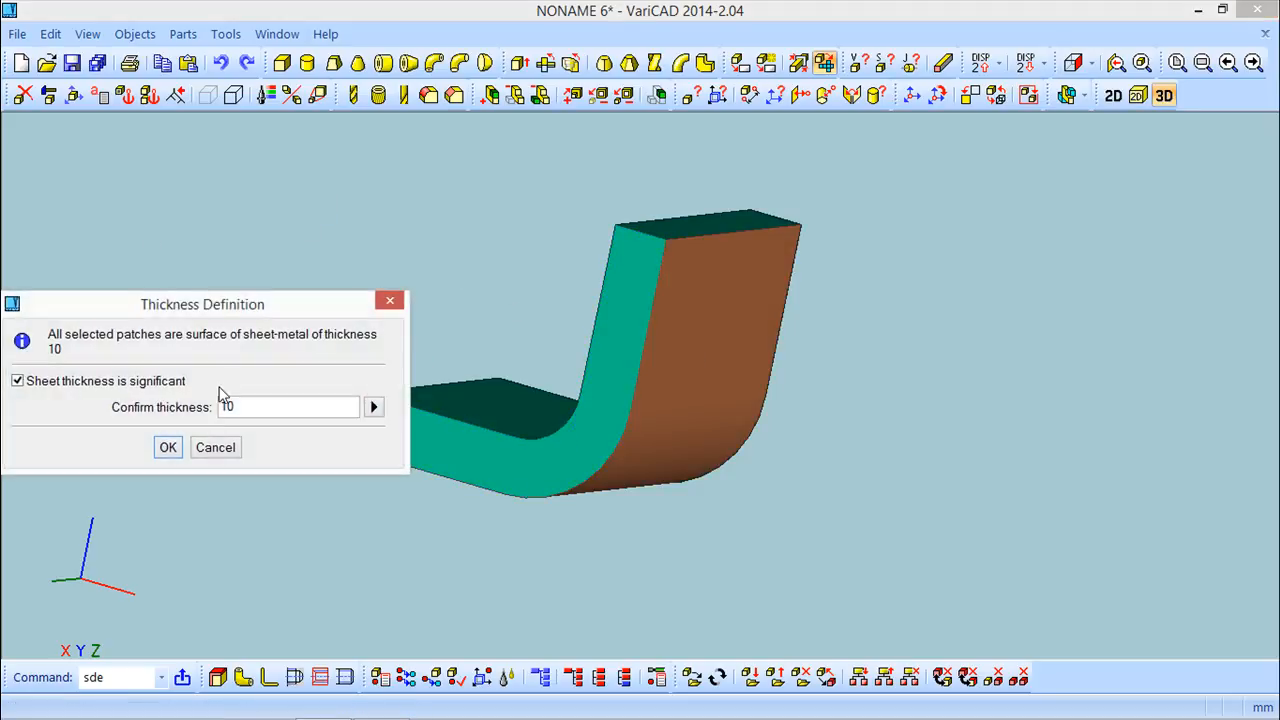
left_click(168, 449)
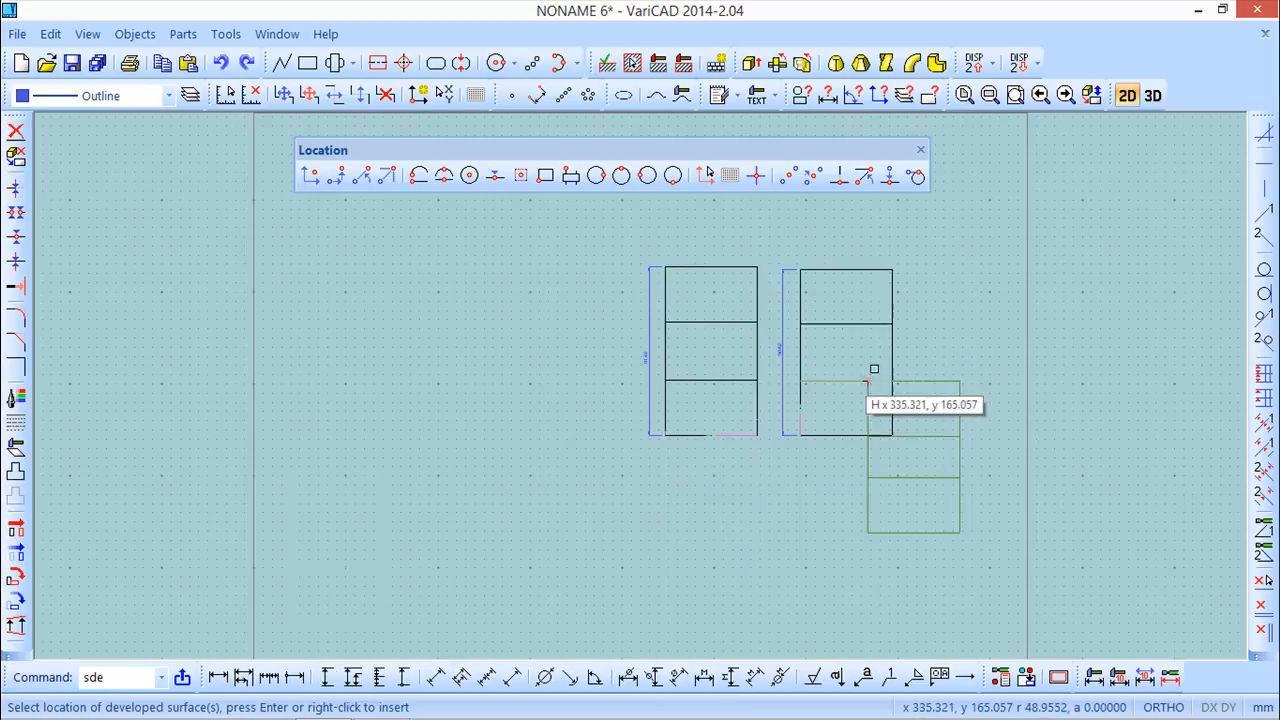
left_click(917, 282)
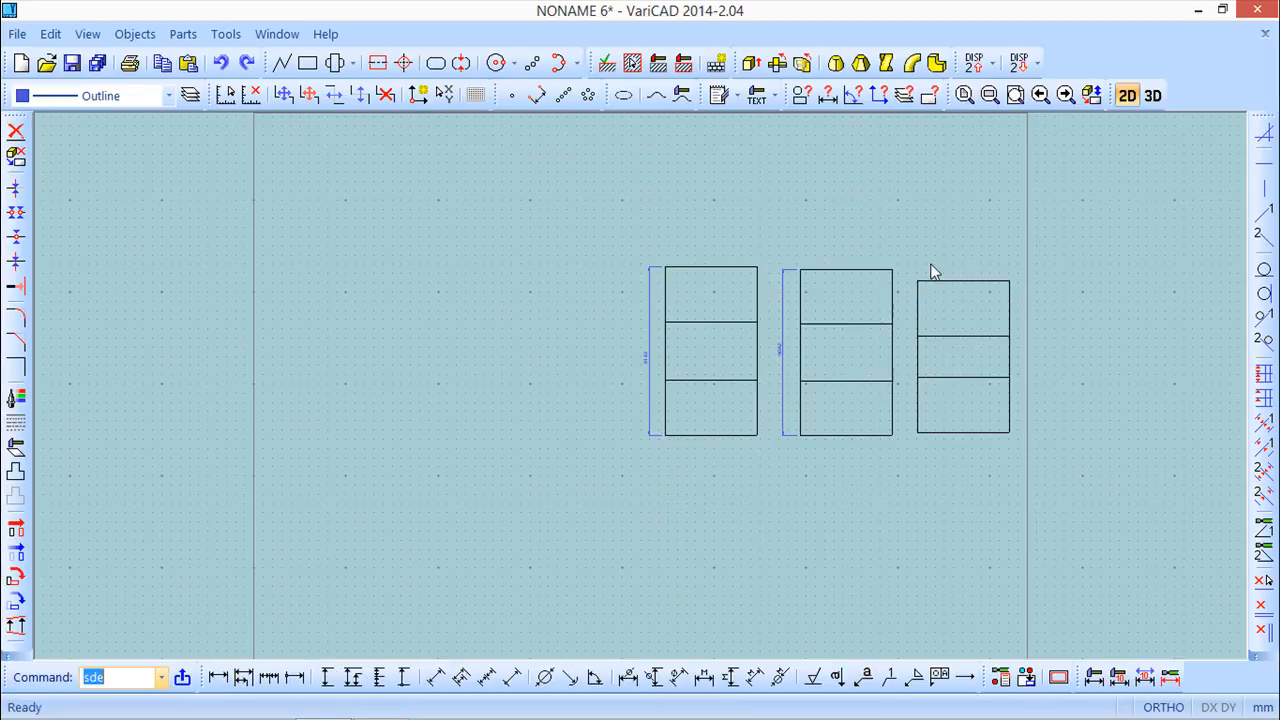
Add a vertical dimension for the third flat pattern's full height along its left side.
scroll(777, 303, "up", 2)
mouse_move(839, 312)
middle_mouse_down()
mouse_move(570, 290)
mouse_move(487, 300)
middle_mouse_up()
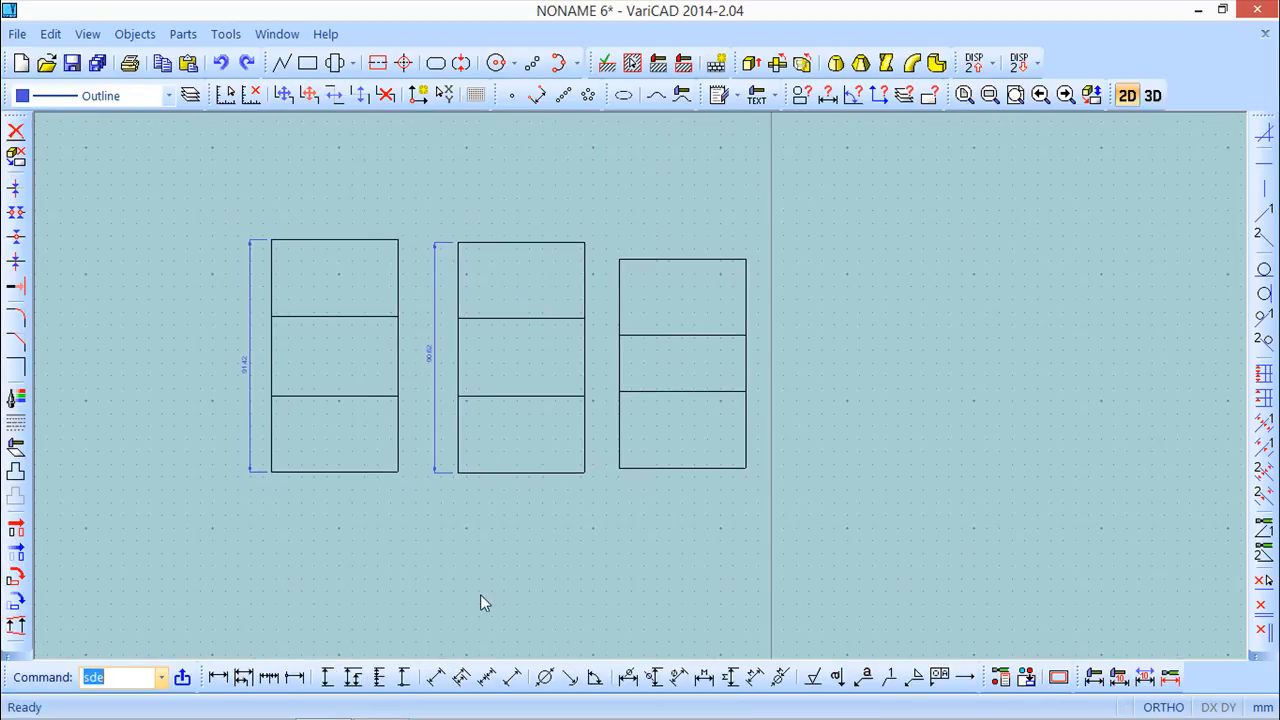
left_click(326, 677)
left_click(620, 466)
left_click(621, 256)
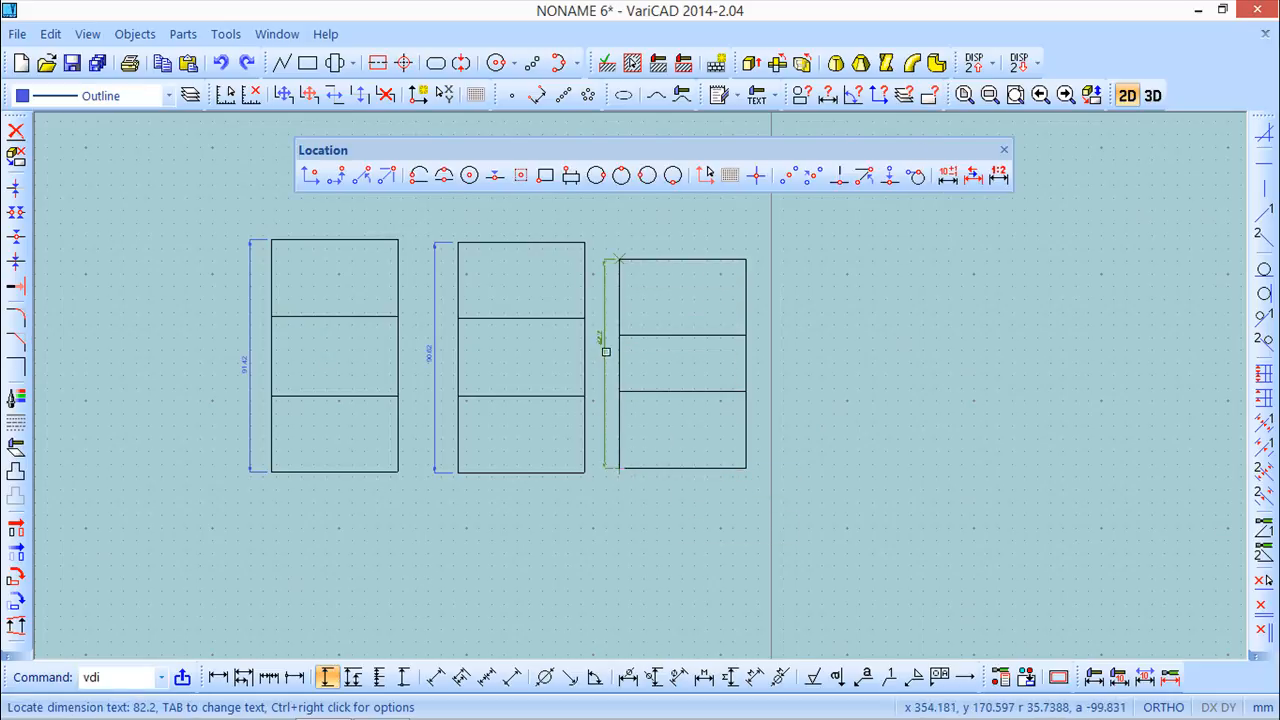
left_click(600, 371)
scroll(611, 463, "up", 1)
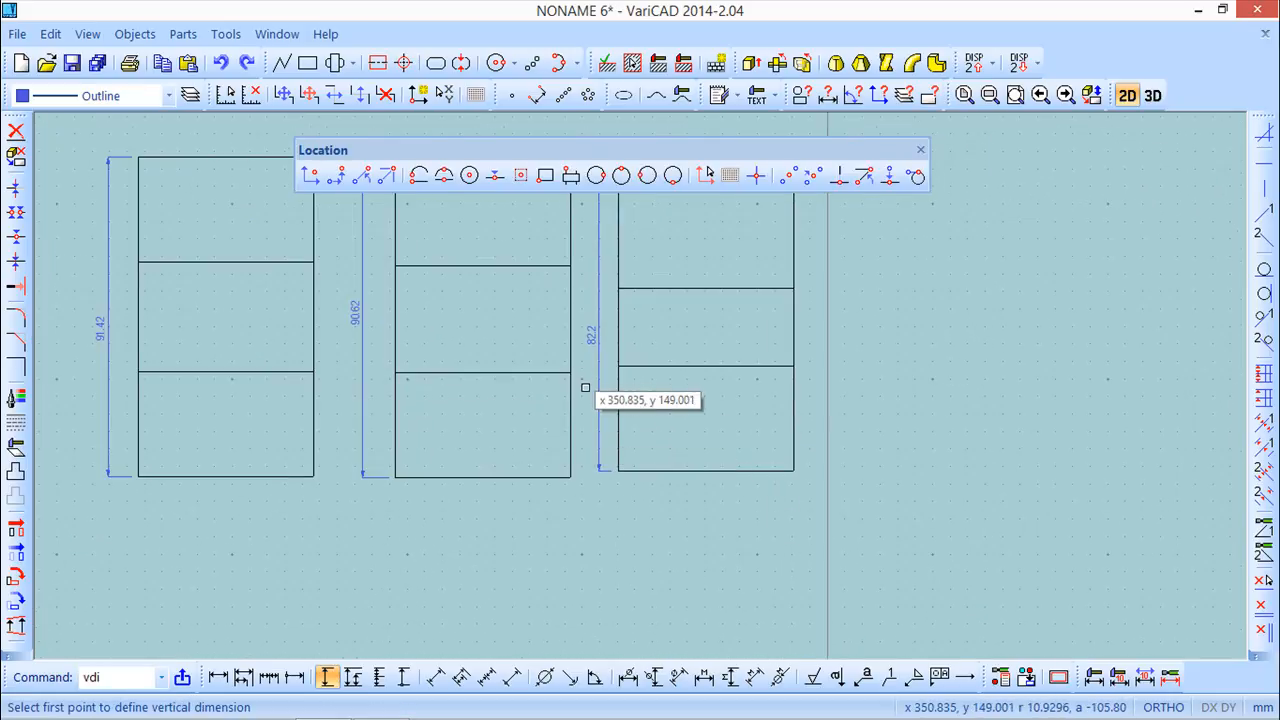
middle_click_drag(580, 374, 586, 474)
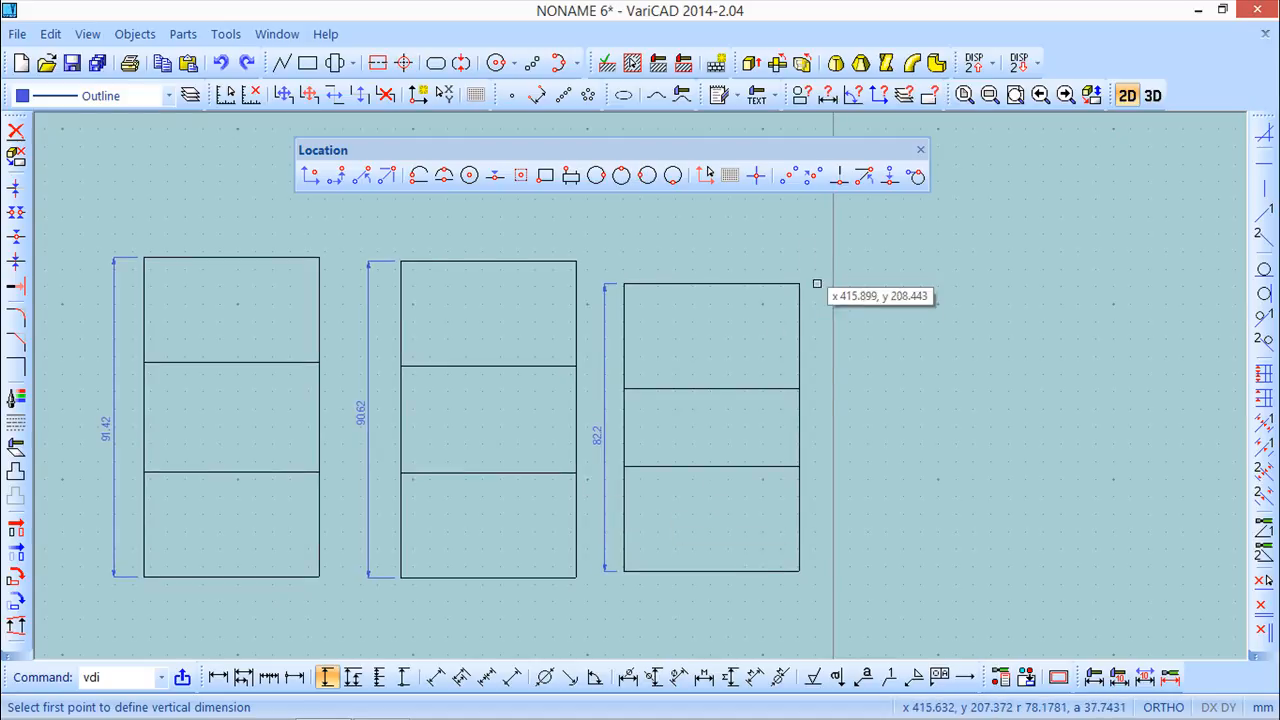
left_click(920, 149)
Look over the three dimensioned flat patterns, and view the bracket's inner faces in the 3D model.
scroll(514, 366, "down", 3)
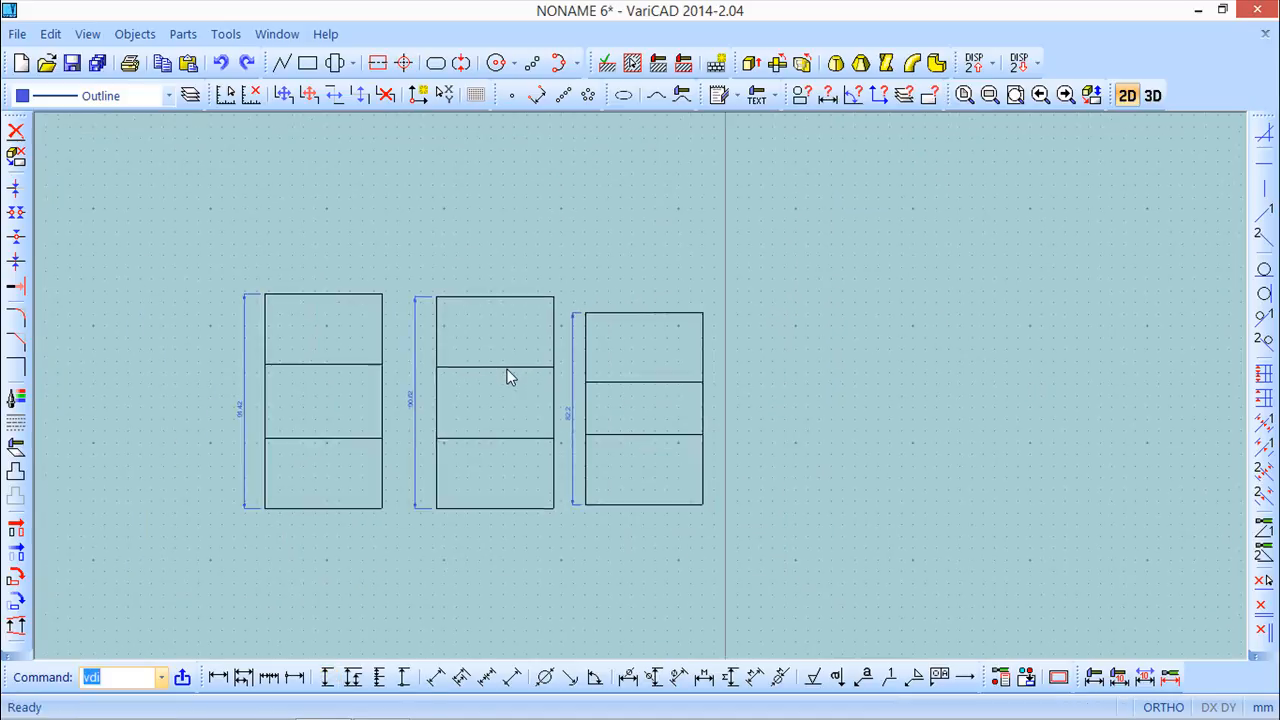
middle_click_drag(472, 250, 787, 224)
scroll(787, 231, "up", 3)
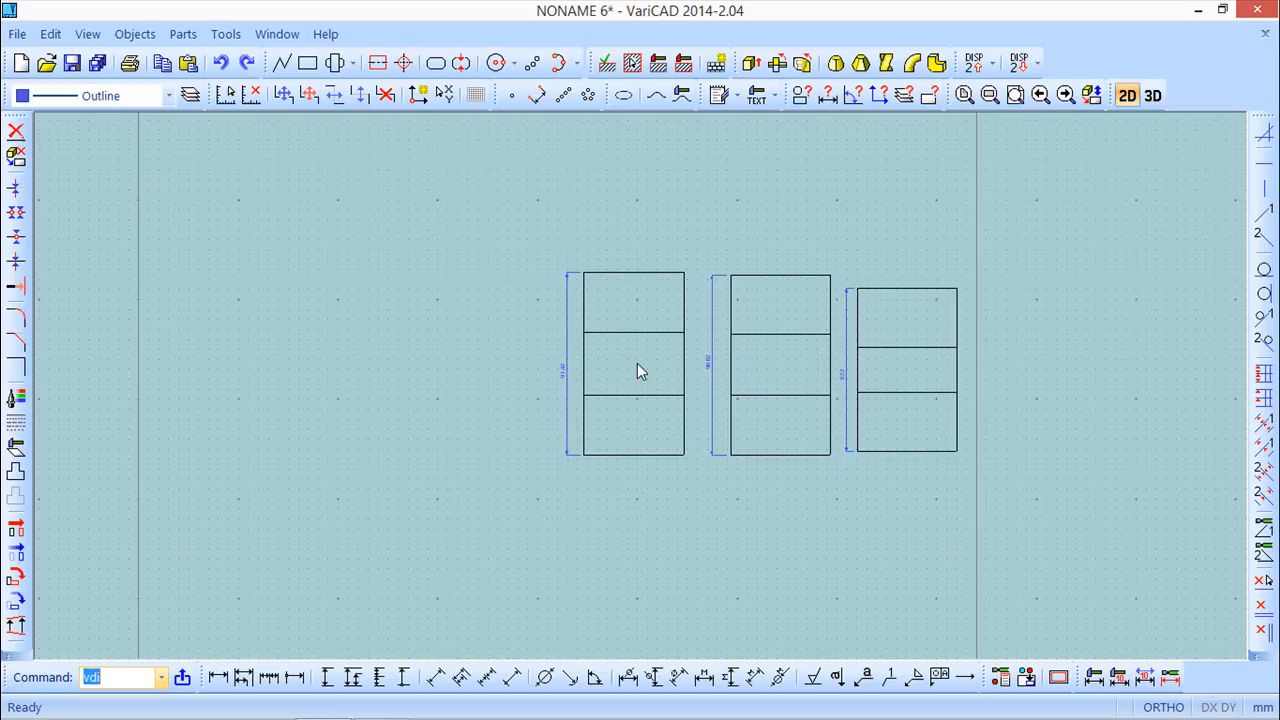
left_click(1152, 95)
middle_click_drag(745, 570, 799, 404)
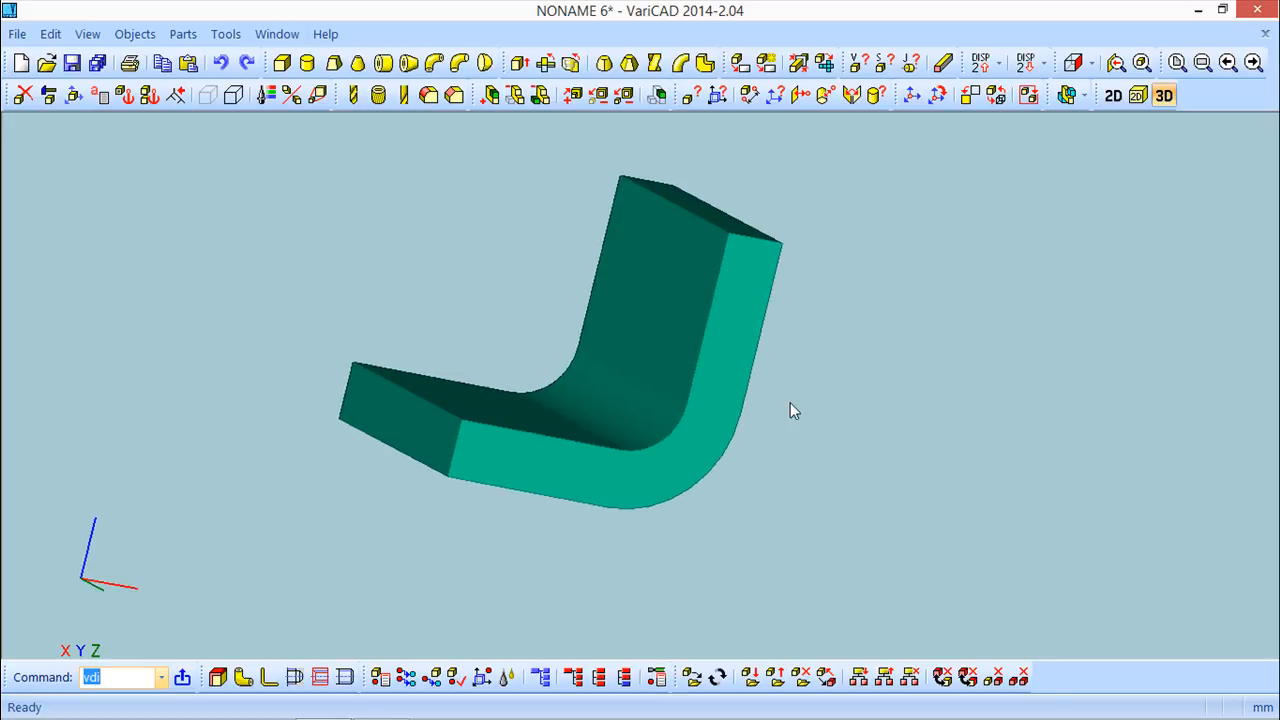